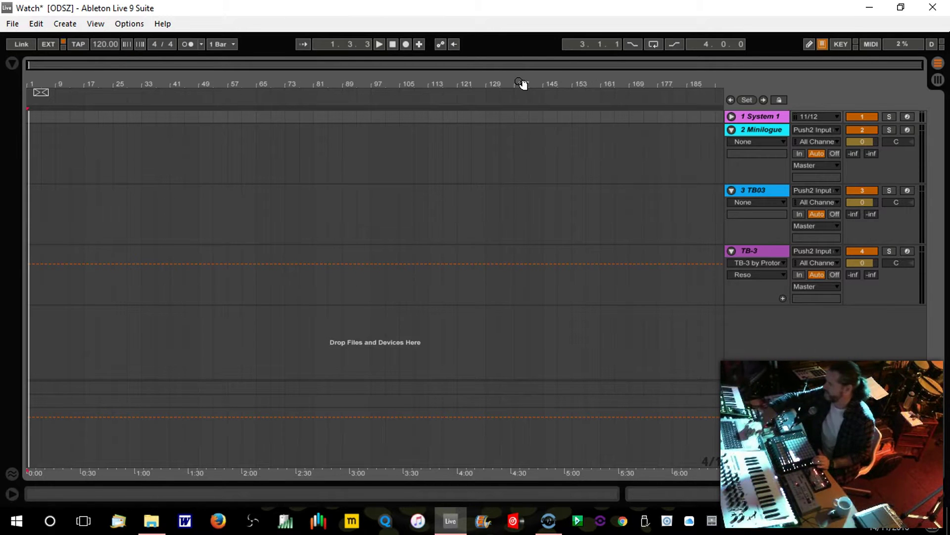
Collapse the Minilogue, TB03 and TB-3 tracks in the arrangement
click(731, 129)
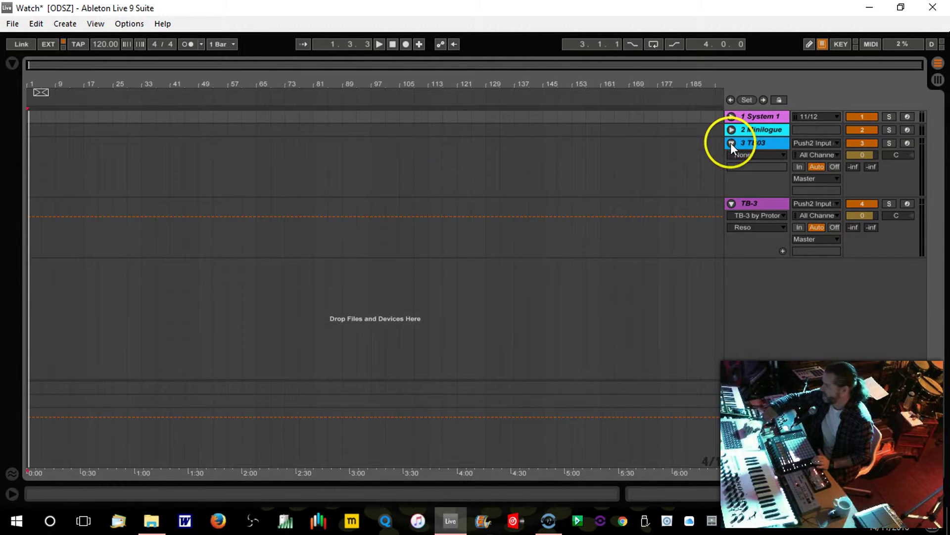
click(731, 143)
click(732, 155)
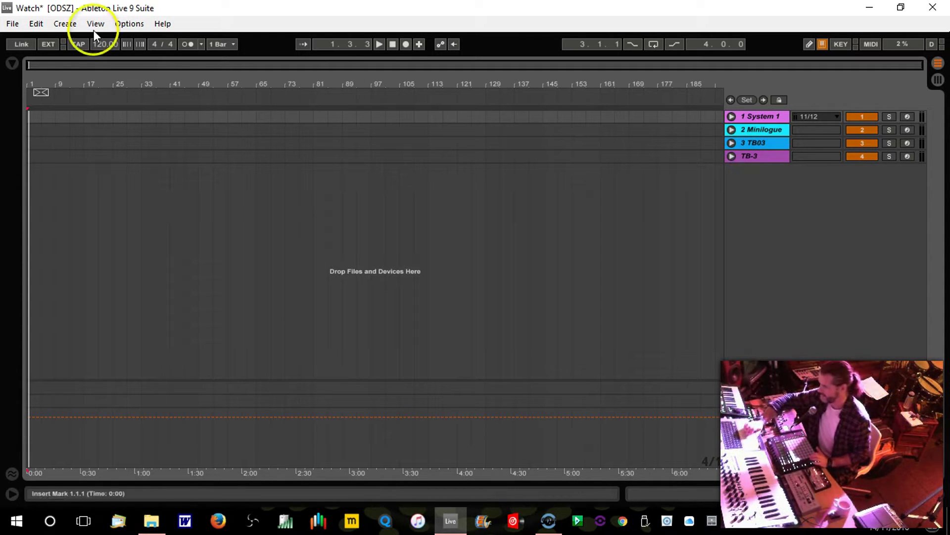
Search the whole browser library for "my fave kick" and load the My fave kick.adg preset onto a new track
click(16, 62)
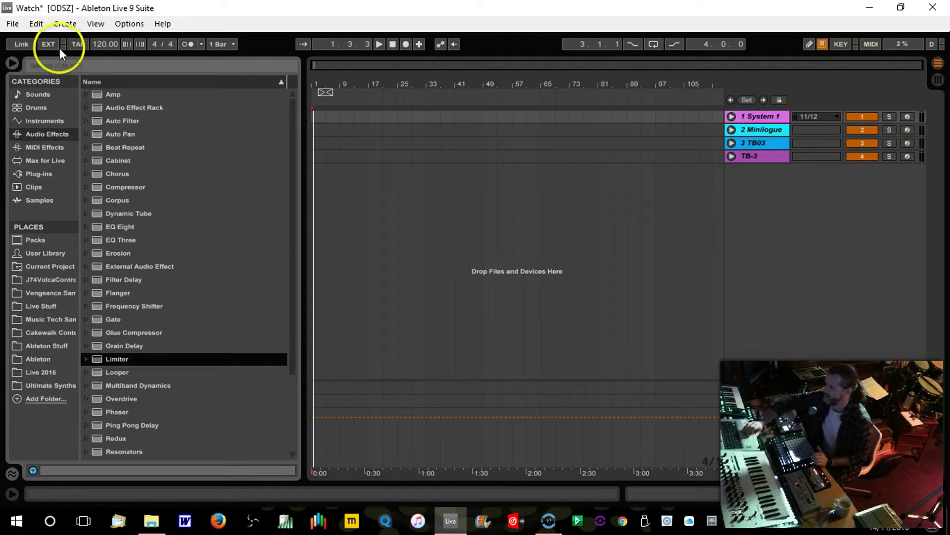
click(63, 68)
text(my fave)
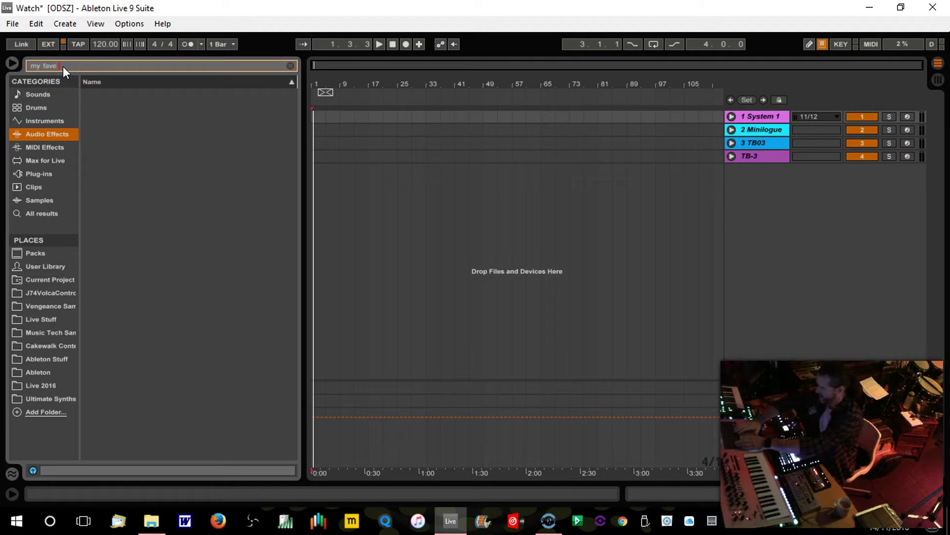
text( kick)
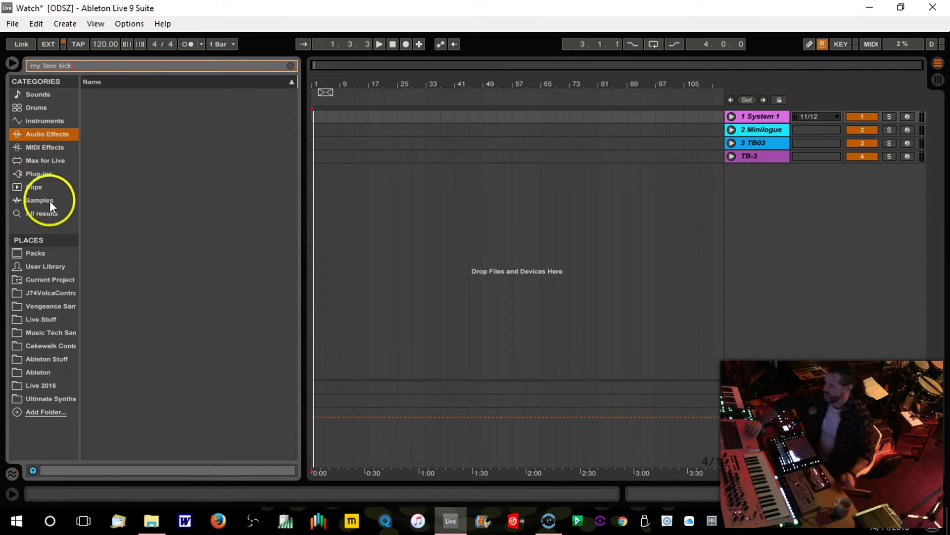
click(52, 214)
drag(118, 94, 782, 249)
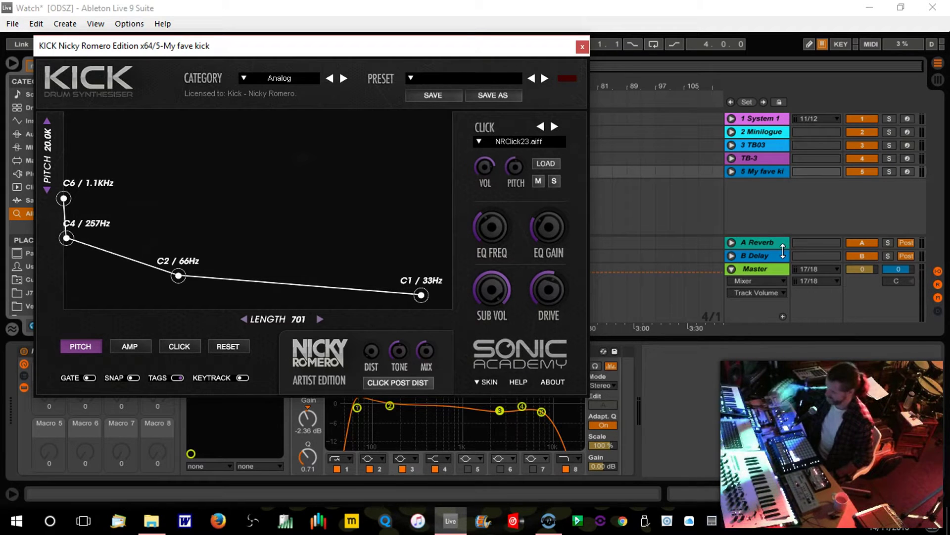
Tune the kick's four pitch envelope points down to A#5 (944 Hz), A#3 (227 Hz), A#1 (57 Hz) and A#0 (30 Hz)
drag(63, 194, 64, 199)
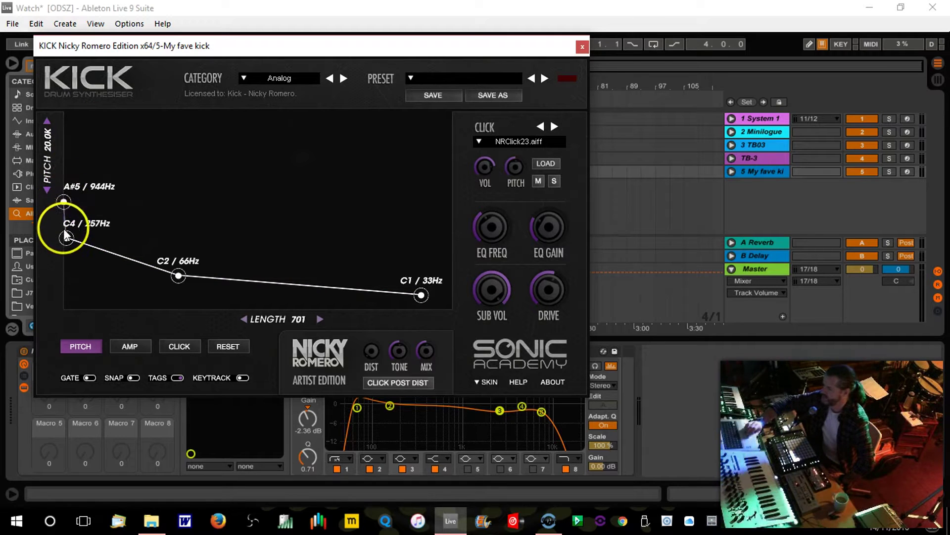
drag(67, 240, 68, 244)
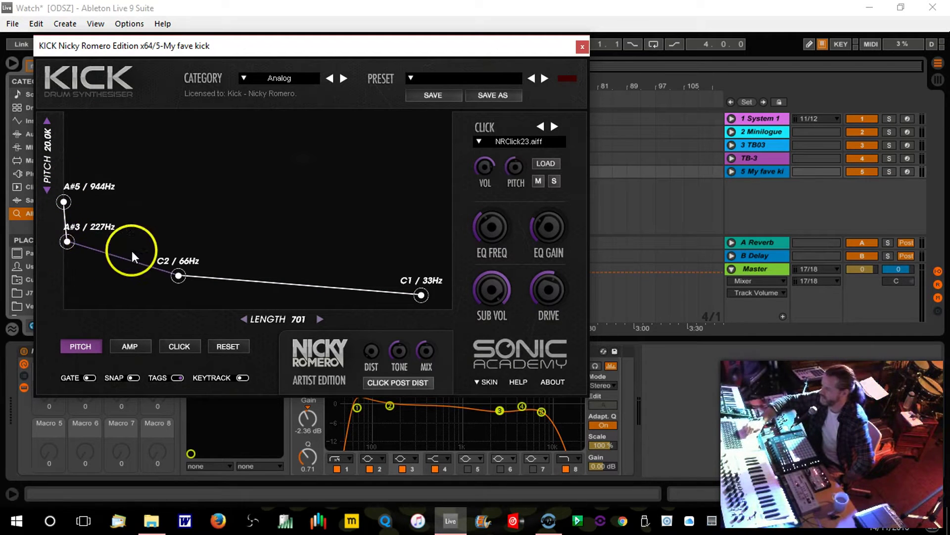
drag(175, 276, 176, 281)
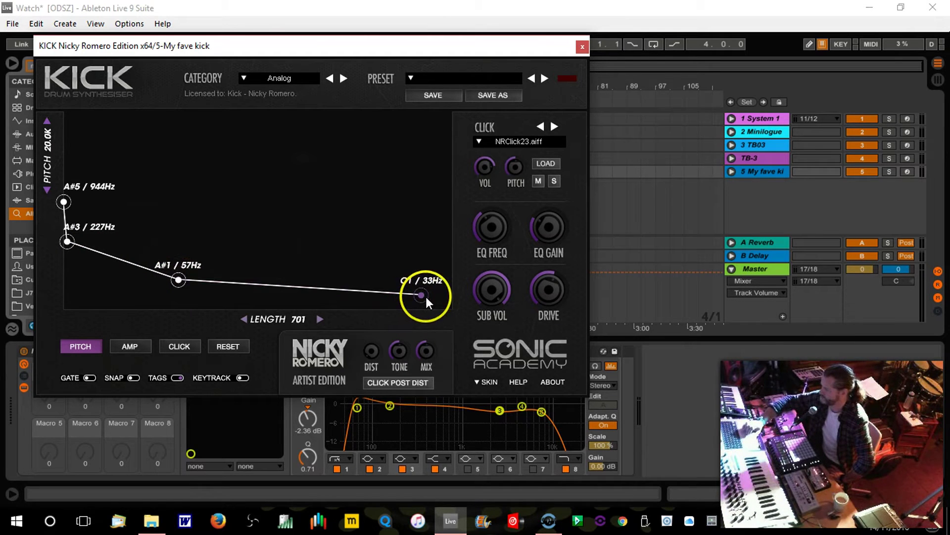
drag(421, 295, 421, 298)
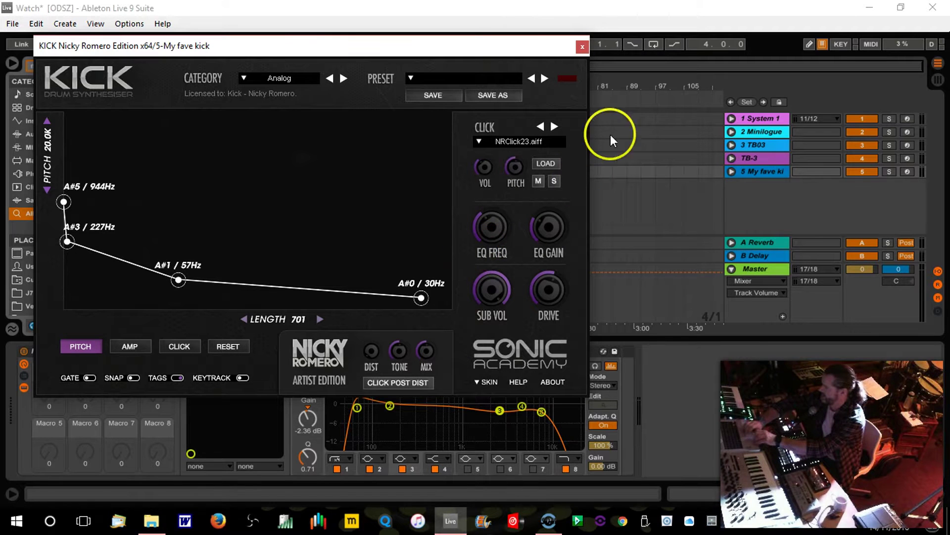
Move the KICK plug-in window off the arrangement, then clear the browser search and hide the browser
drag(498, 51, 602, 284)
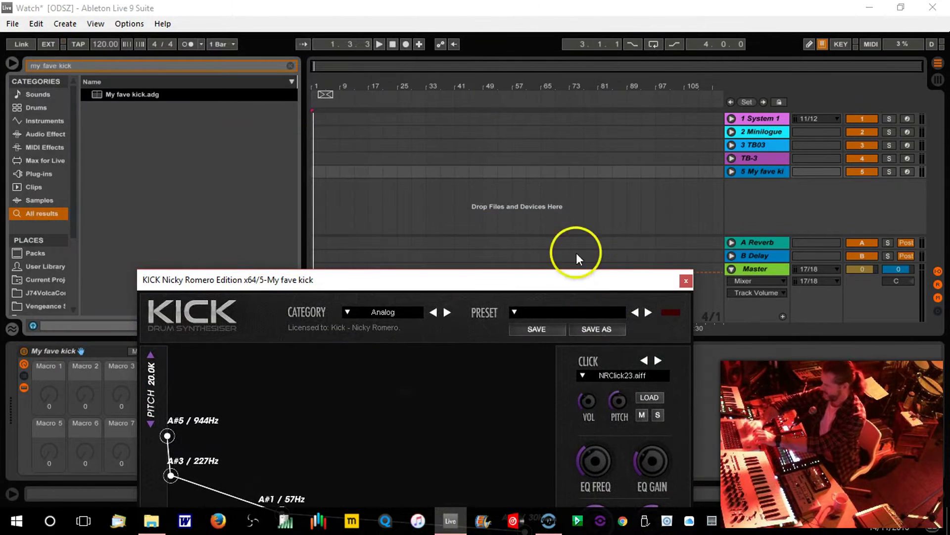
click(290, 66)
click(11, 64)
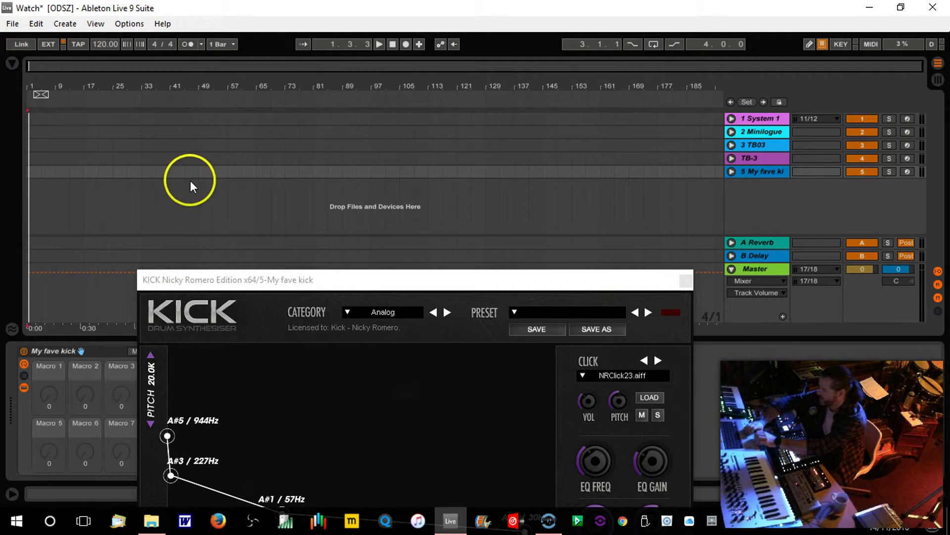
Rename the My fave kick track to "Kick"
drag(31, 85, 31, 83)
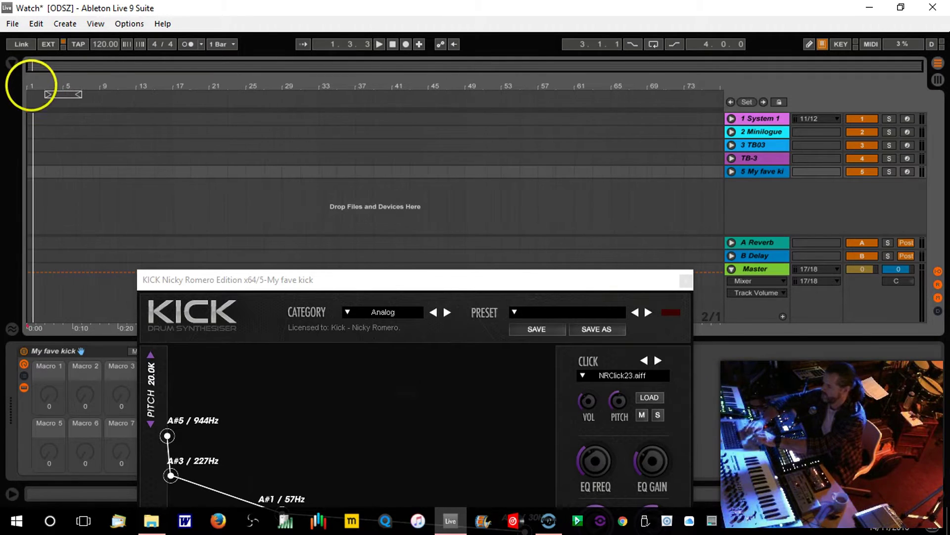
click(765, 171)
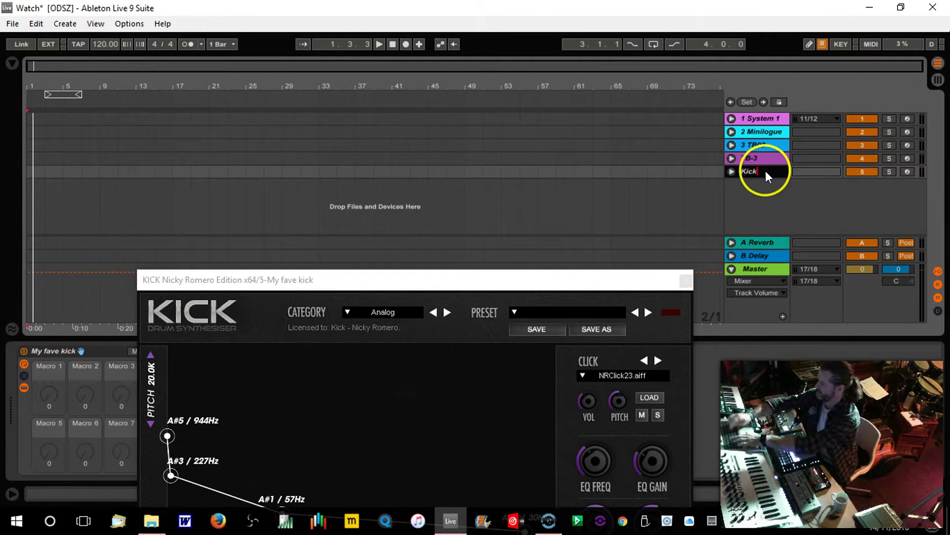
text(Kick)
key(Return)
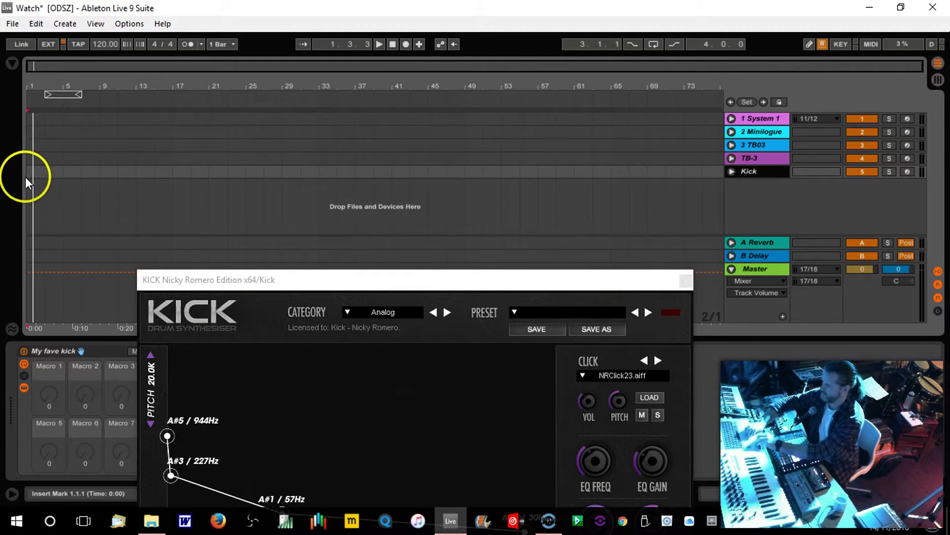
Insert an empty two-bar MIDI clip at the start of the Kick track and open its notes for editing
drag(31, 178, 48, 177)
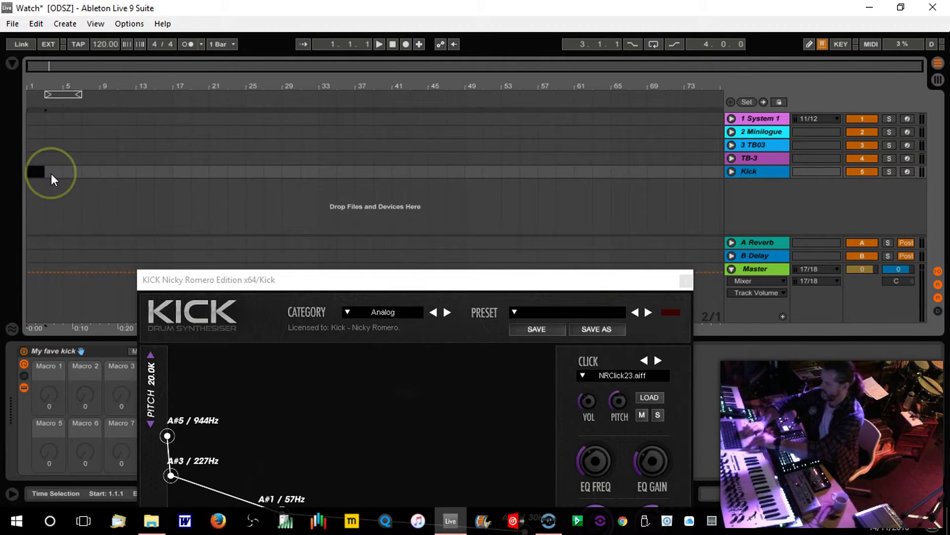
click(232, 87)
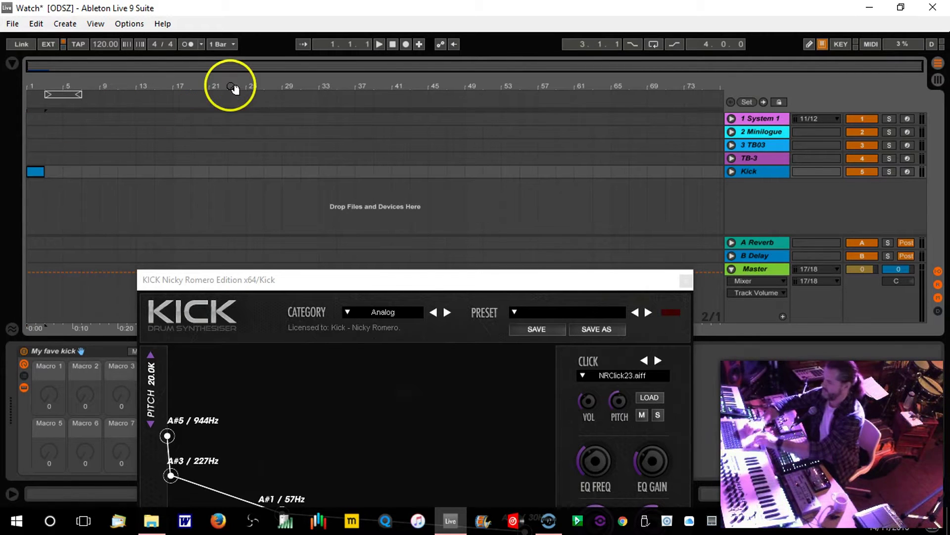
click(34, 172)
drag(254, 275, 579, 55)
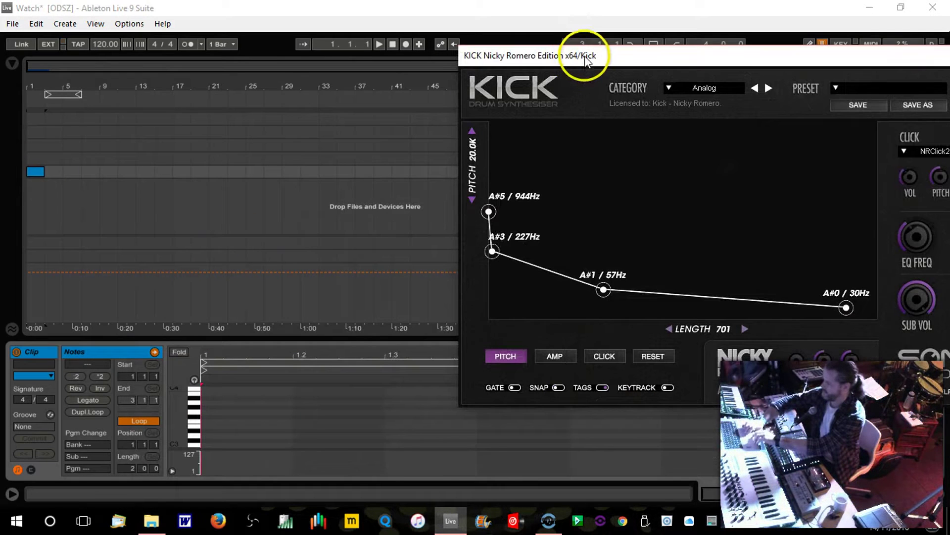
Use a quarter-note grid and fill the two-bar Kick clip with C3 notes on every beat
right_click(930, 472)
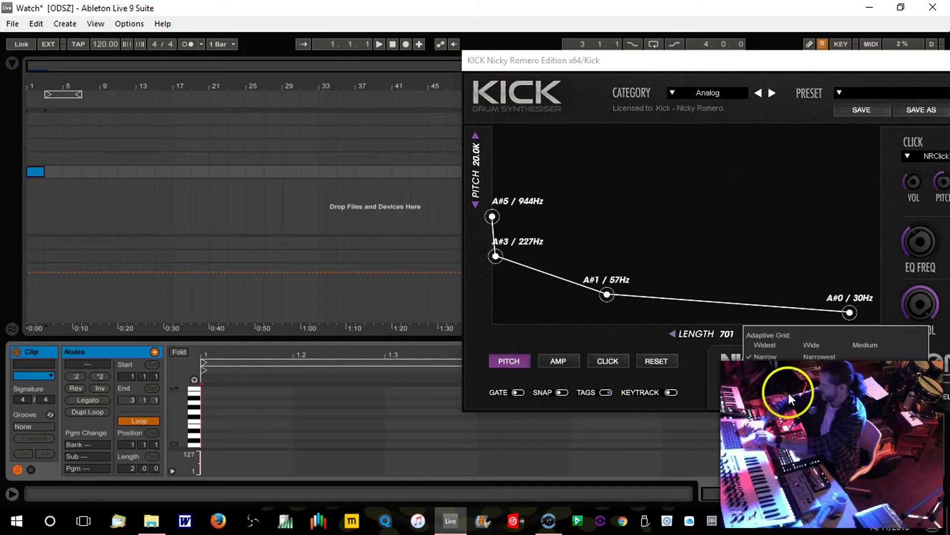
click(764, 396)
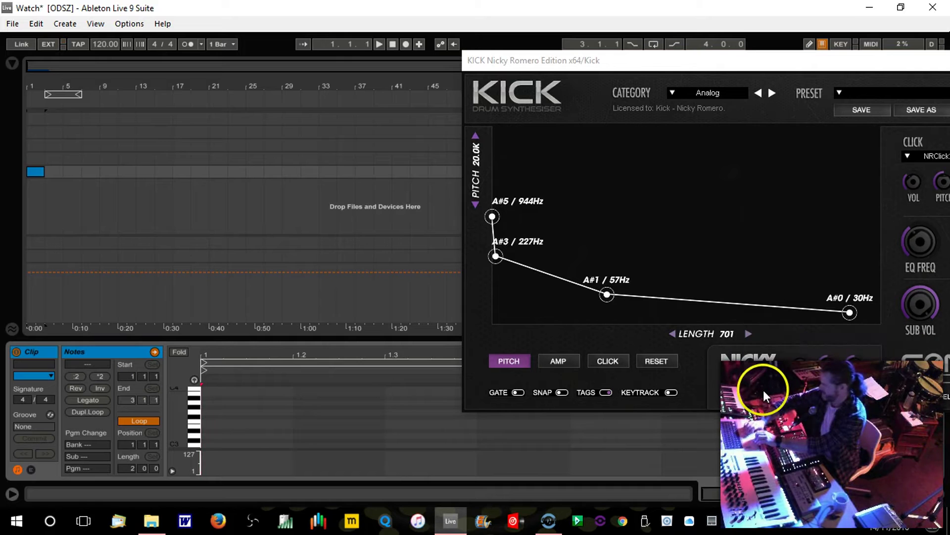
double_click(215, 444)
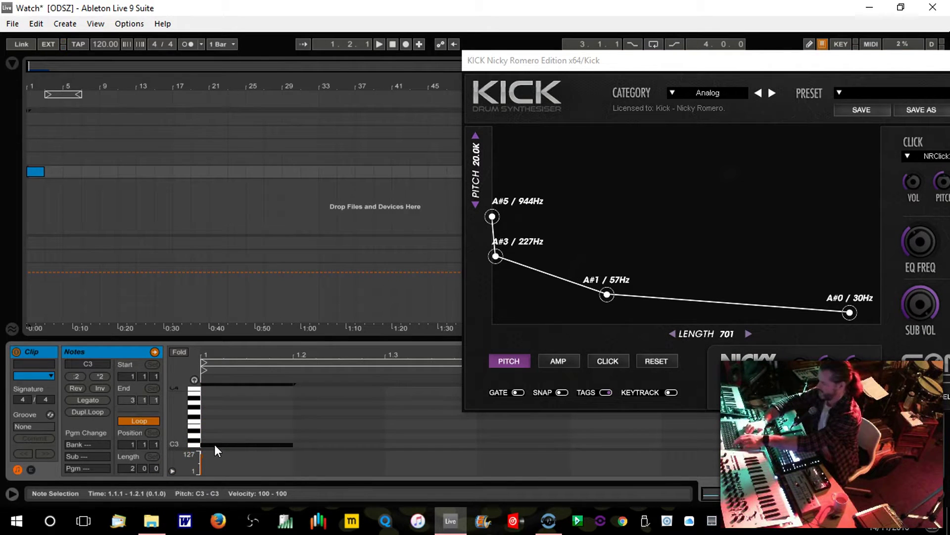
key(ctrl+d)
key(ctrl+d)
key(ctrl+d)
key(ctrl+d)
key(ctrl+d)
key(ctrl+d)
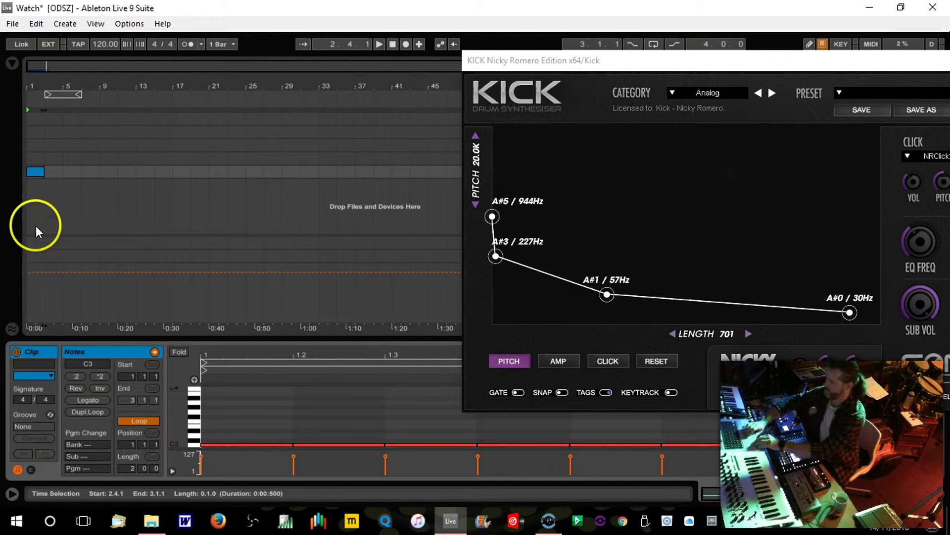
Loop the arrangement over the two-bar Kick clip and play it
click(34, 171)
key(ctrl+l)
key(space)
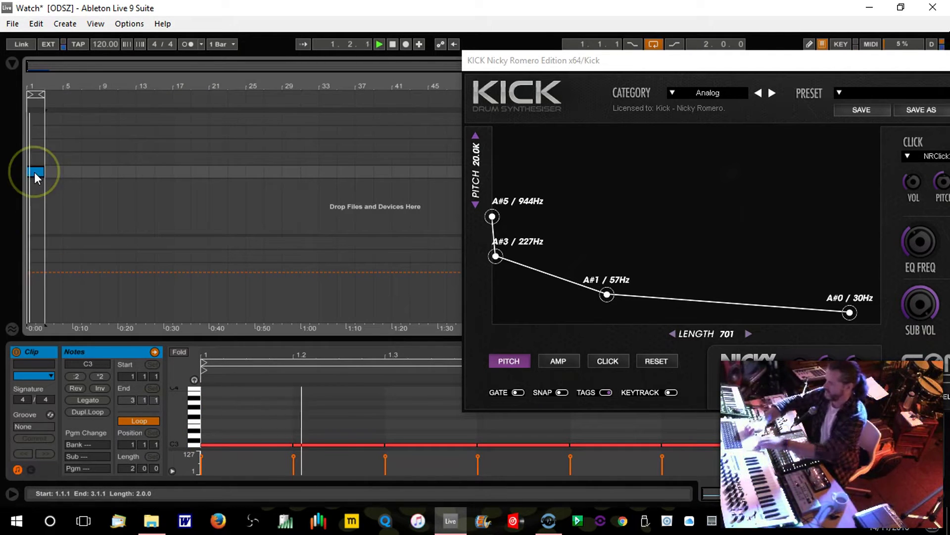
key(space)
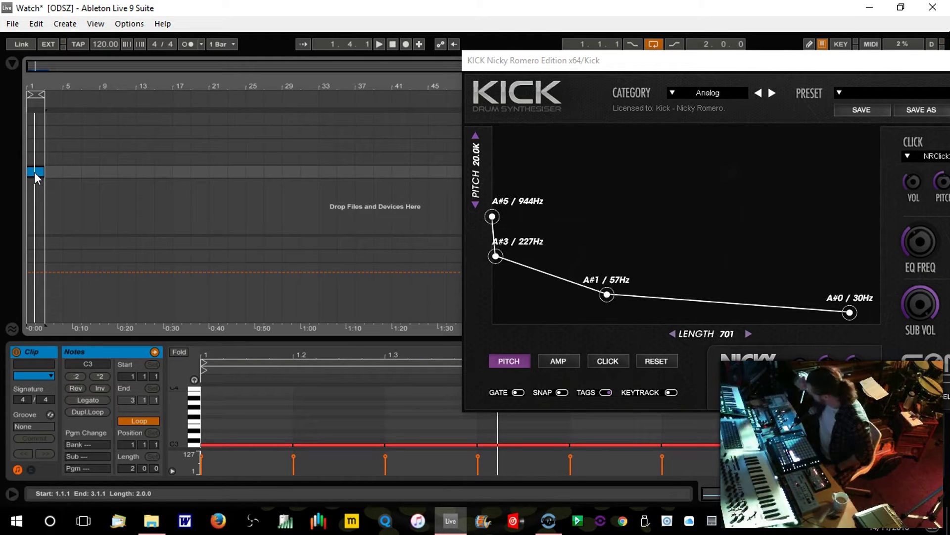
key(space)
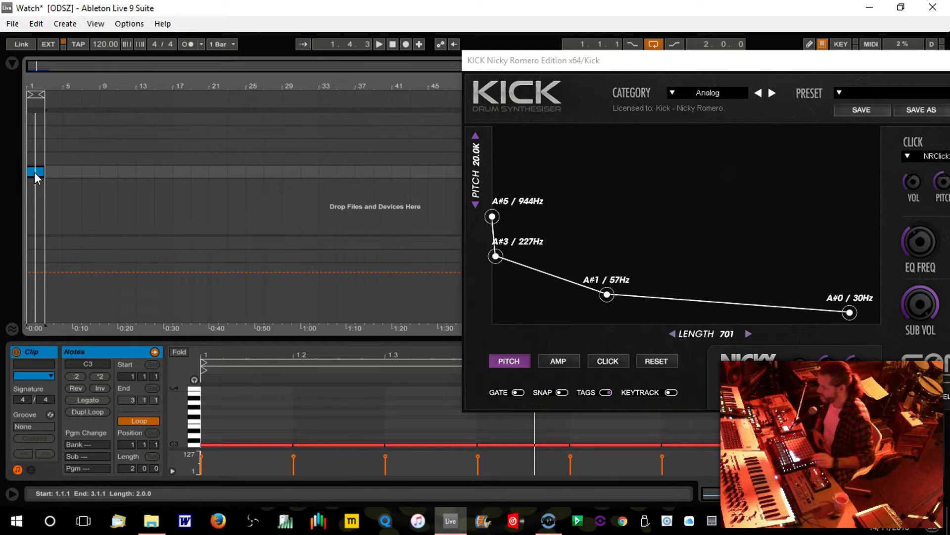
key(space)
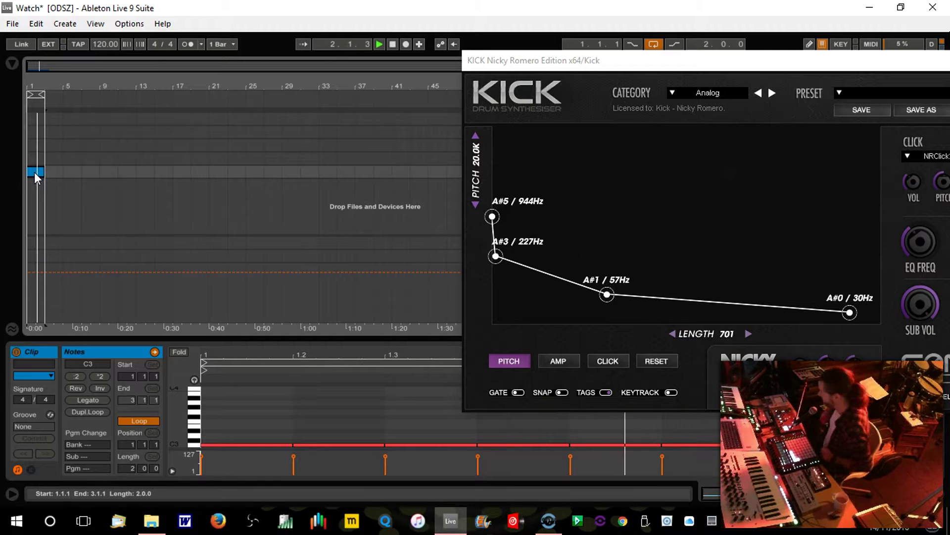
Show the Kick track's devices, close the KICK plug-in window and set EQ Eight's band 2 gain to -3.35 dB
key(ctrl+alt+p)
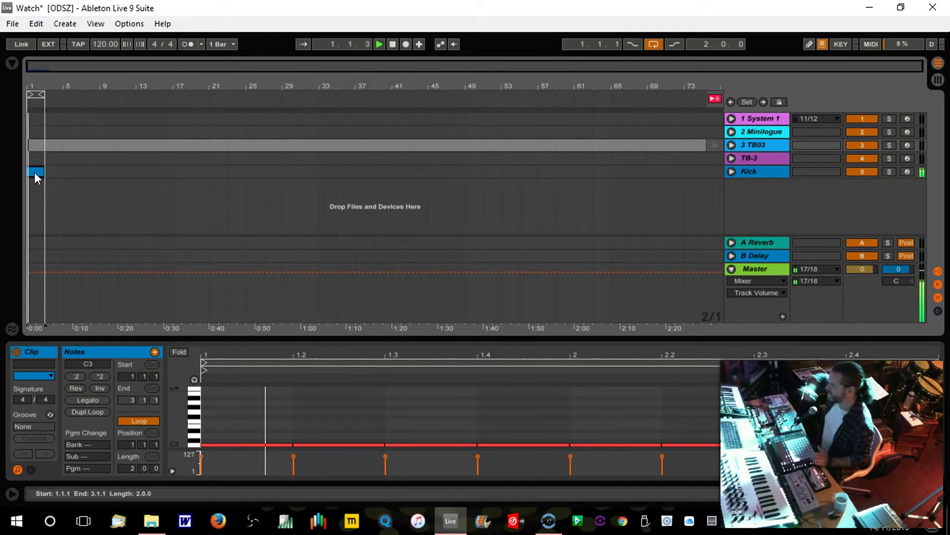
key(shift+Tab)
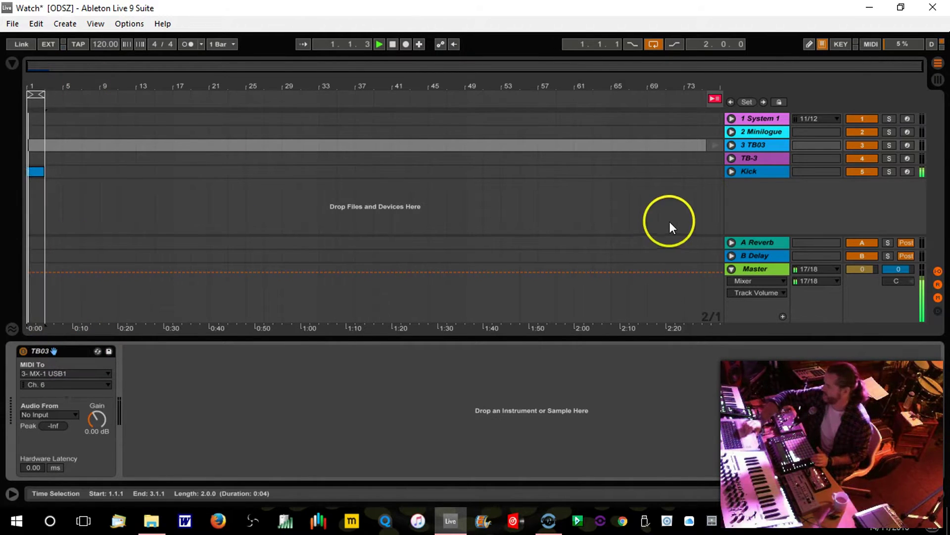
click(765, 170)
drag(732, 74, 621, 72)
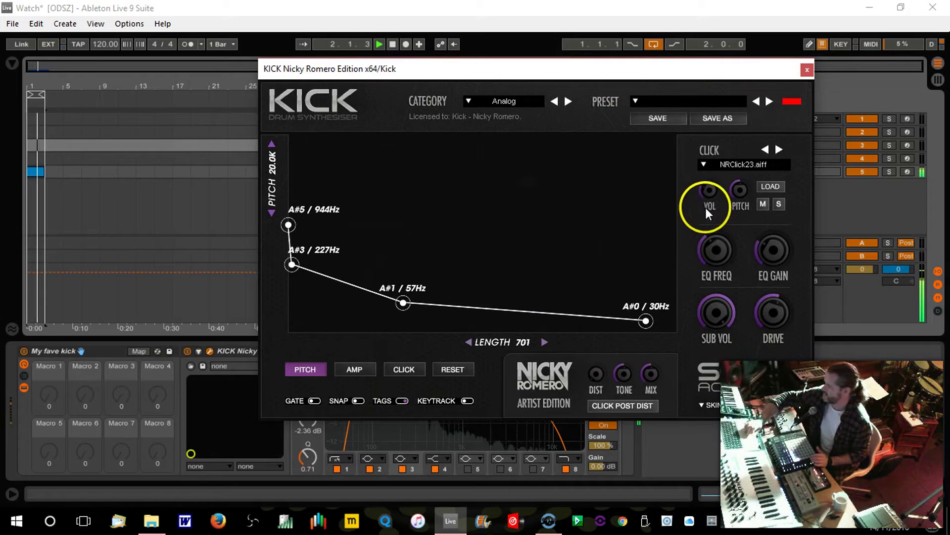
click(806, 71)
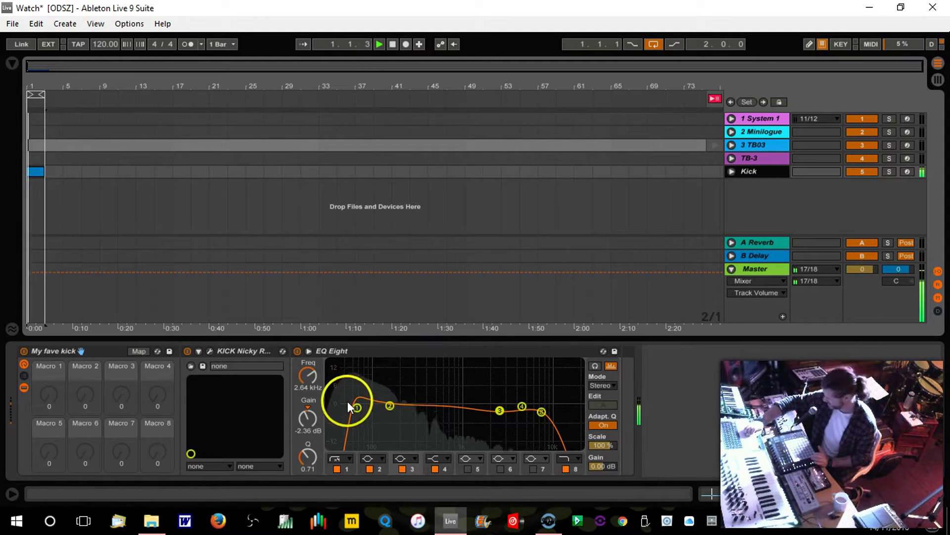
drag(390, 405, 390, 413)
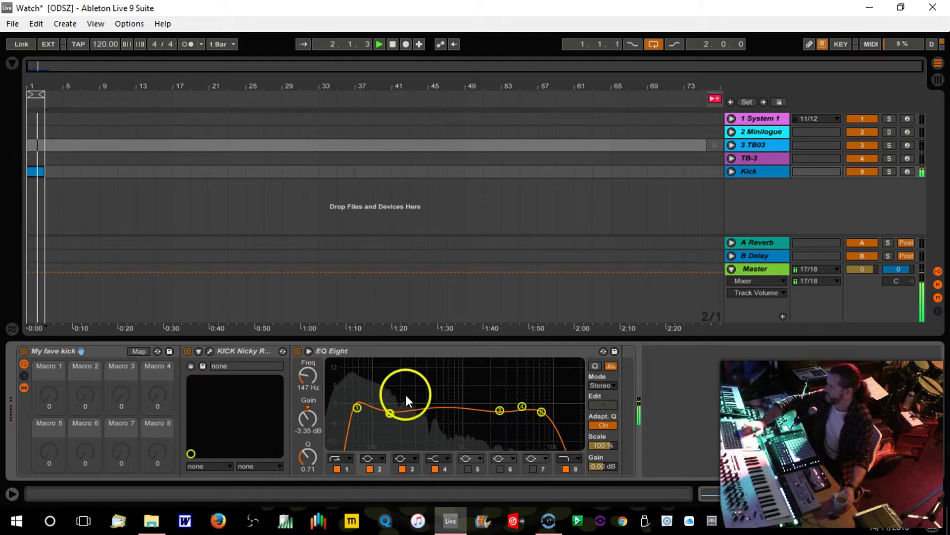
Send some of the Kick track to the A Reverb return and set the reverb's decay time to 14.7 s
click(732, 171)
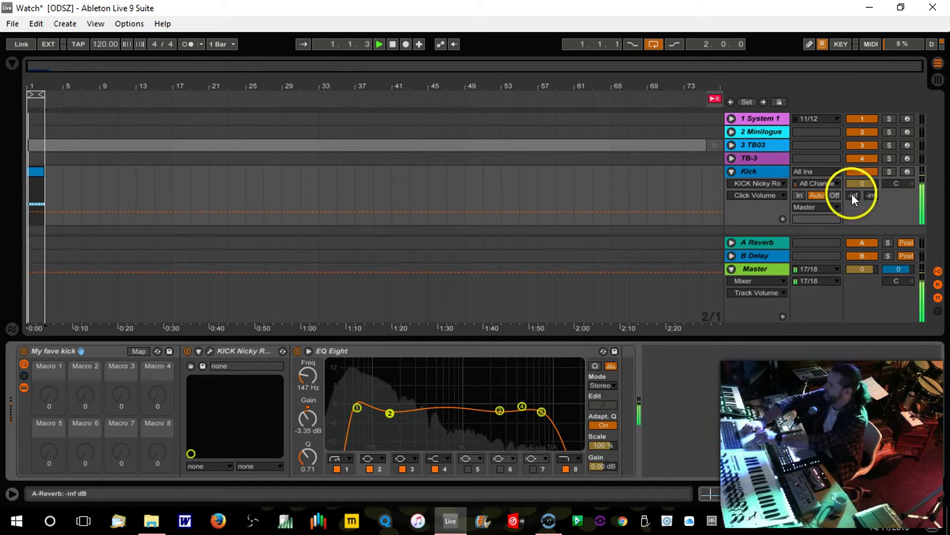
click(759, 242)
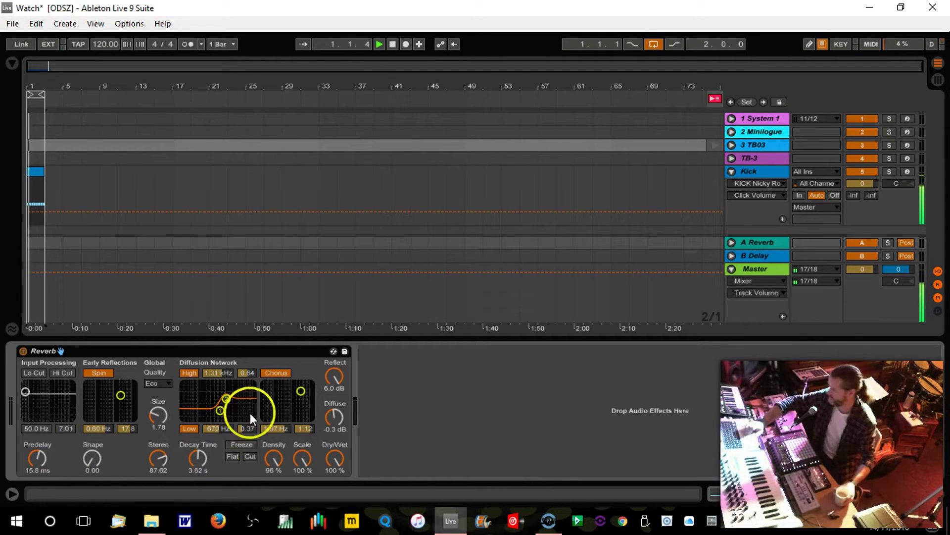
click(933, 502)
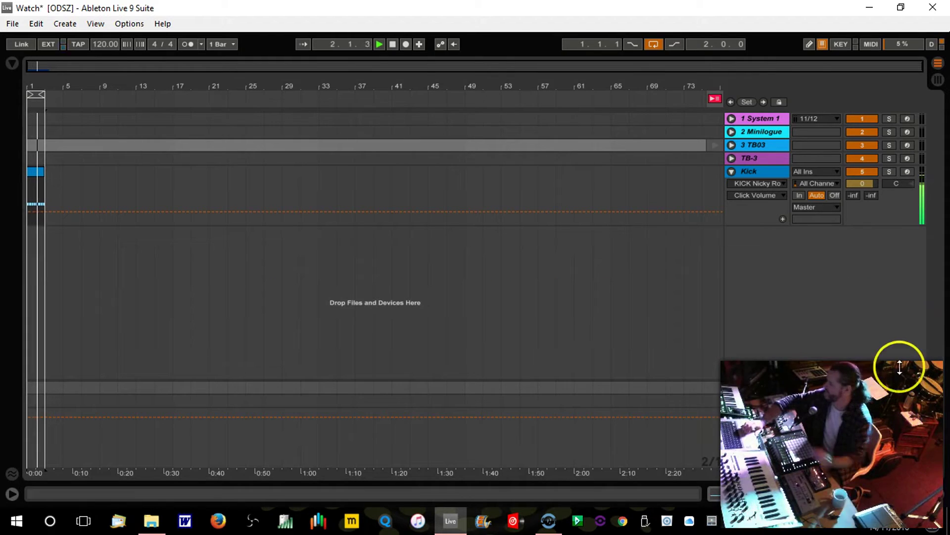
drag(854, 195, 853, 198)
key(ctrl+alt+l)
drag(195, 460, 195, 438)
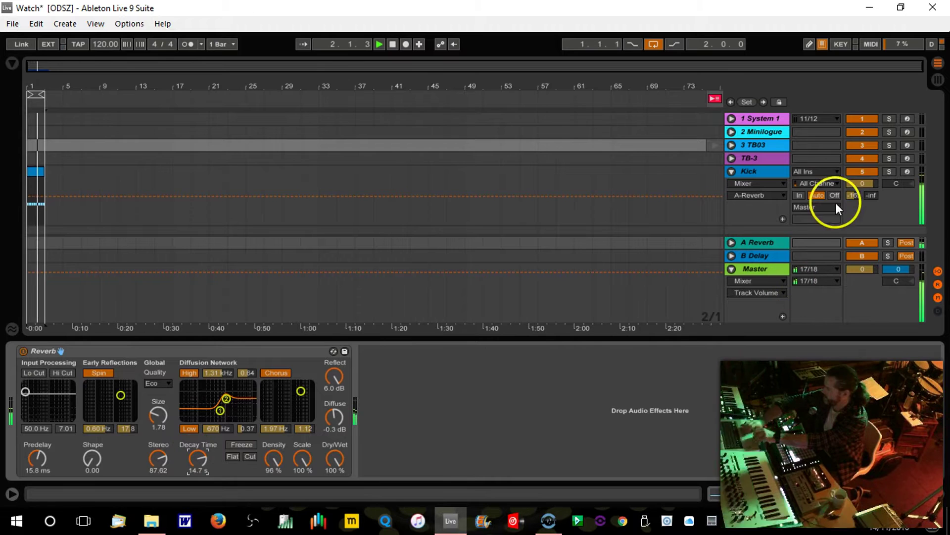
Try the Kick track's A-Reverb send at -11.6 dB, and turn the send all the way down to -inf
drag(852, 195, 853, 189)
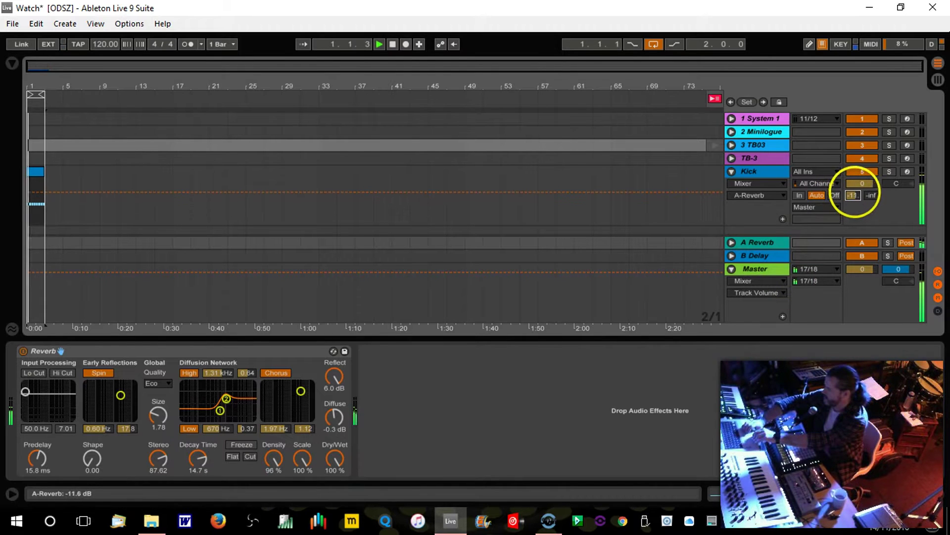
drag(852, 195, 855, 204)
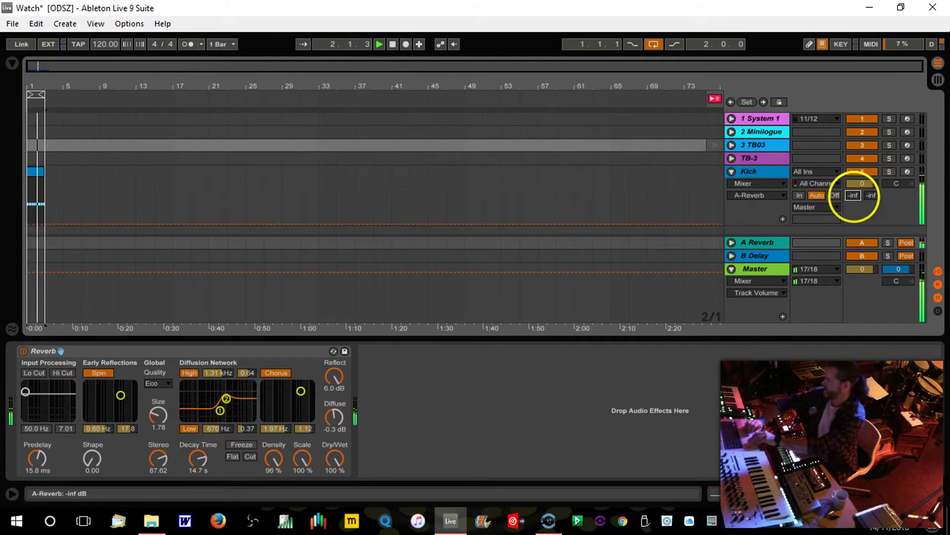
Open the browser, show the Kick track's devices and look through the audio effects, the plug-ins with the FabFilter folder, and the instruments
click(10, 64)
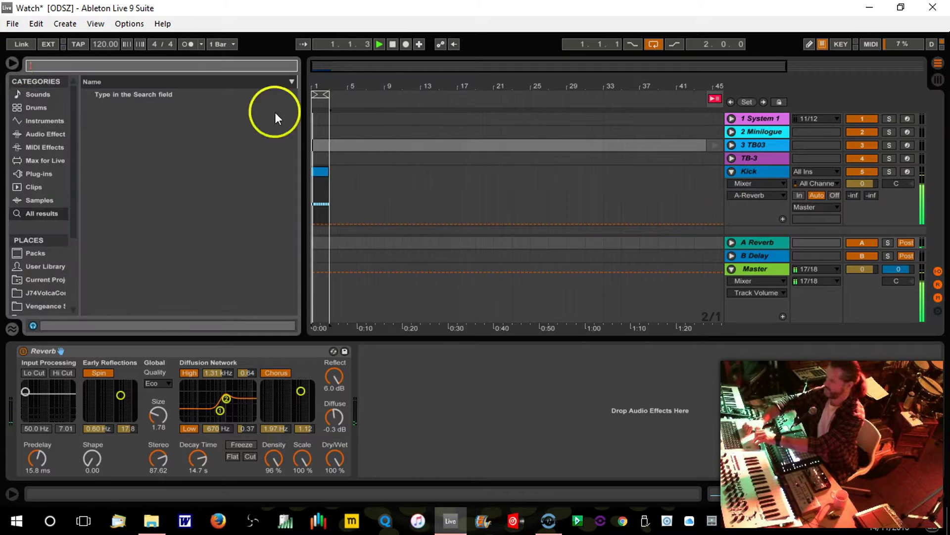
click(771, 169)
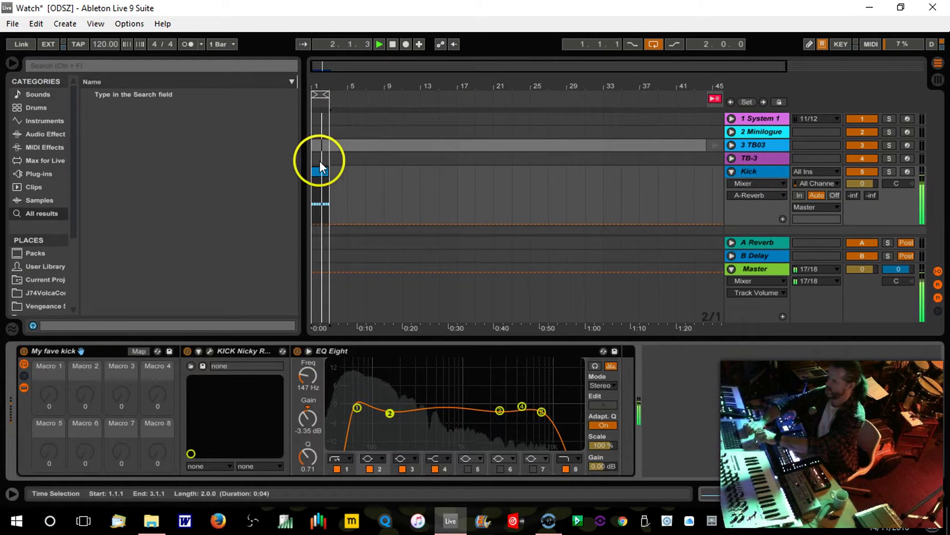
click(51, 133)
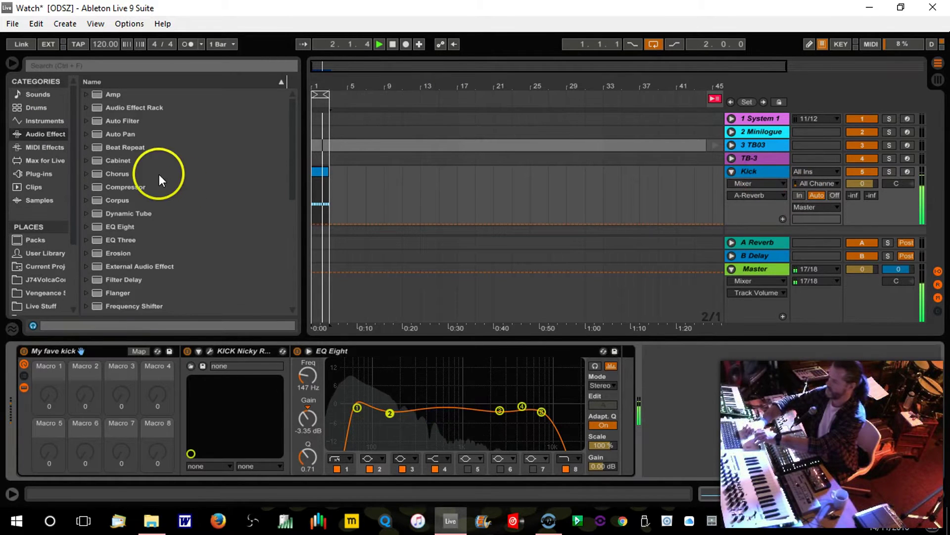
click(35, 173)
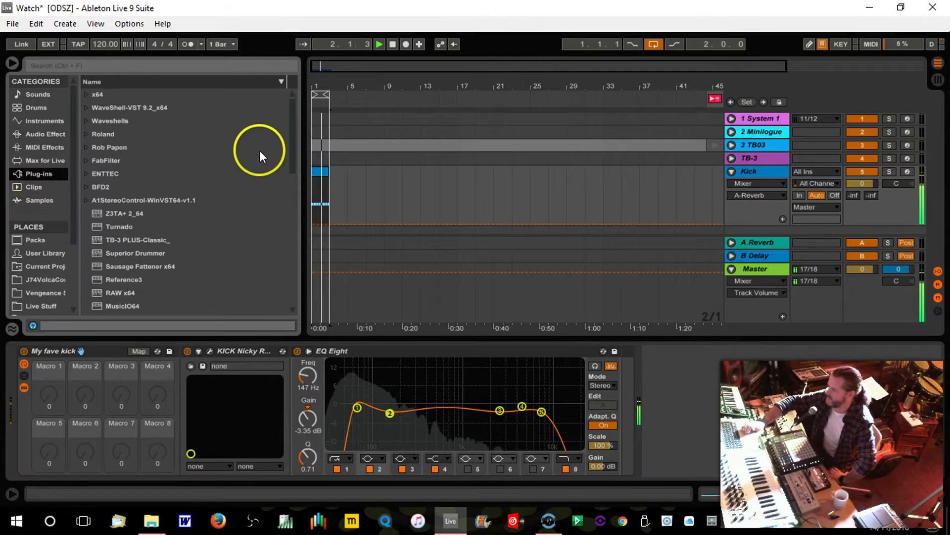
mouse_move(295, 156)
mouse_down()
mouse_move(286, 247)
mouse_move(294, 241)
mouse_move(297, 283)
mouse_move(303, 146)
mouse_up()
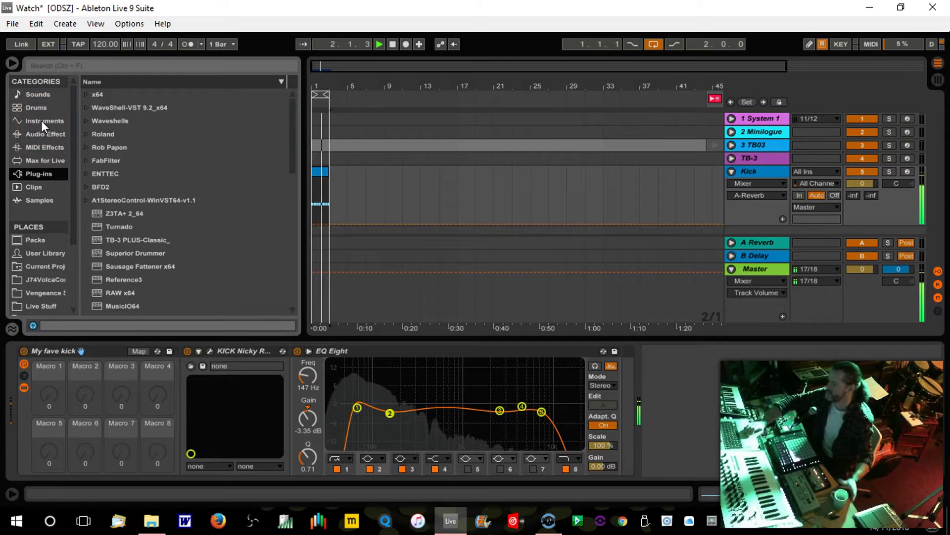
click(87, 160)
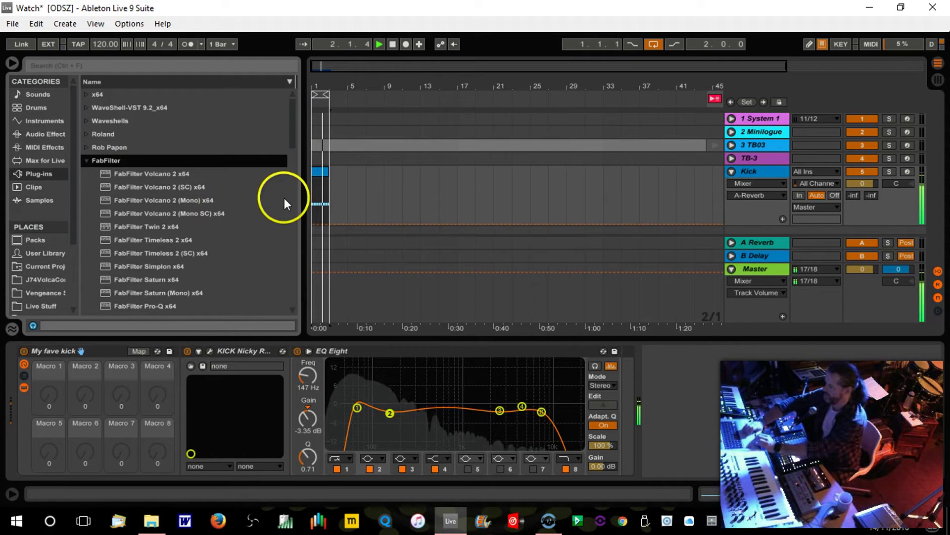
drag(293, 142, 293, 118)
click(42, 118)
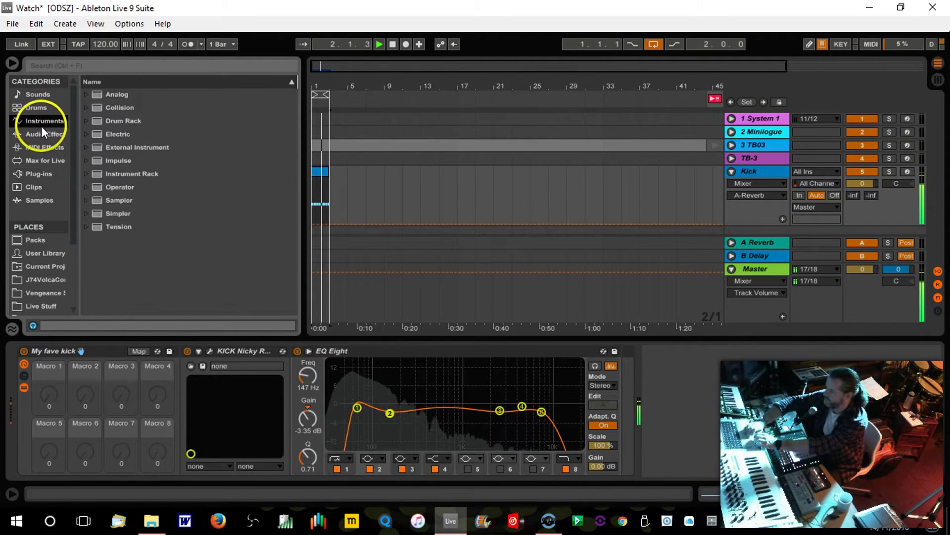
Add the Reverb audio effect after EQ Eight in the Kick track's device chain
click(45, 132)
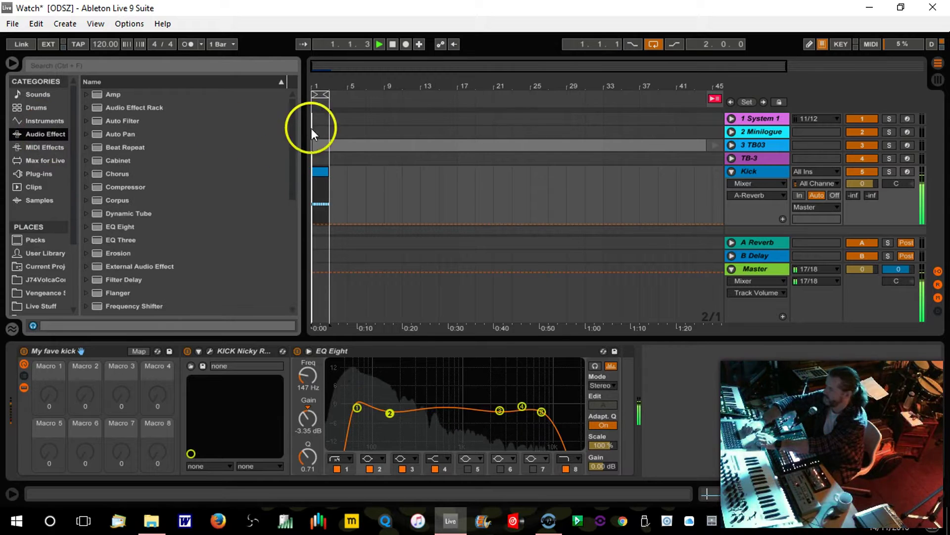
drag(295, 127, 287, 230)
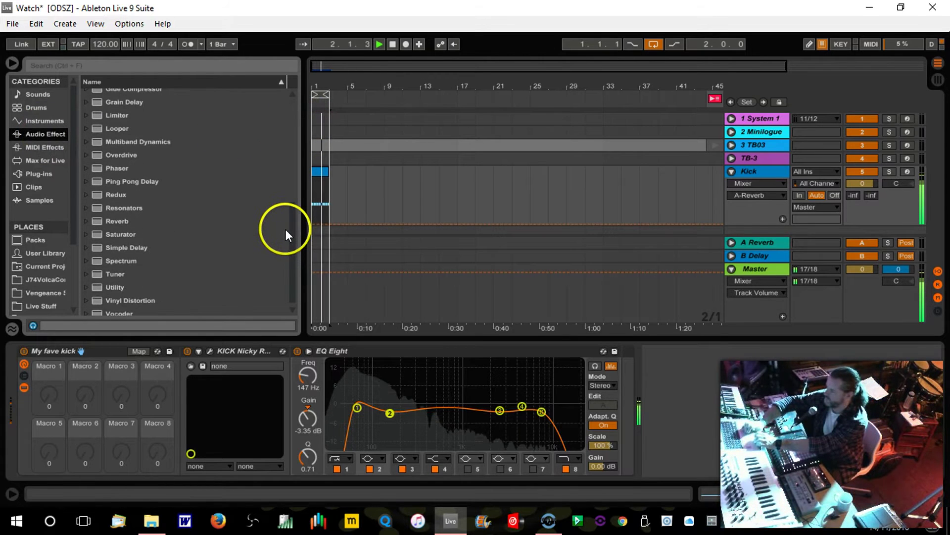
click(112, 222)
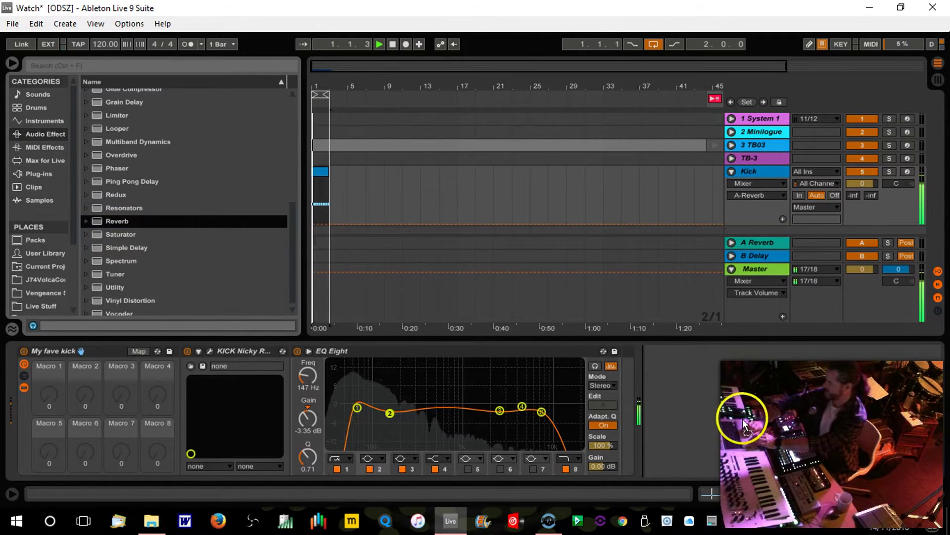
drag(739, 415, 732, 418)
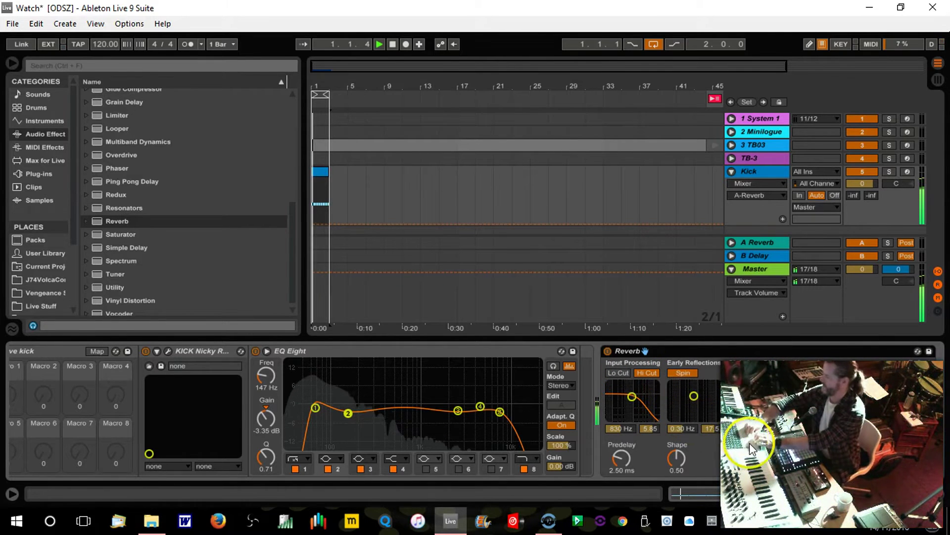
Toggle the Kick track's device view and select the Dry/Wet parameter of its Reverb
click(939, 489)
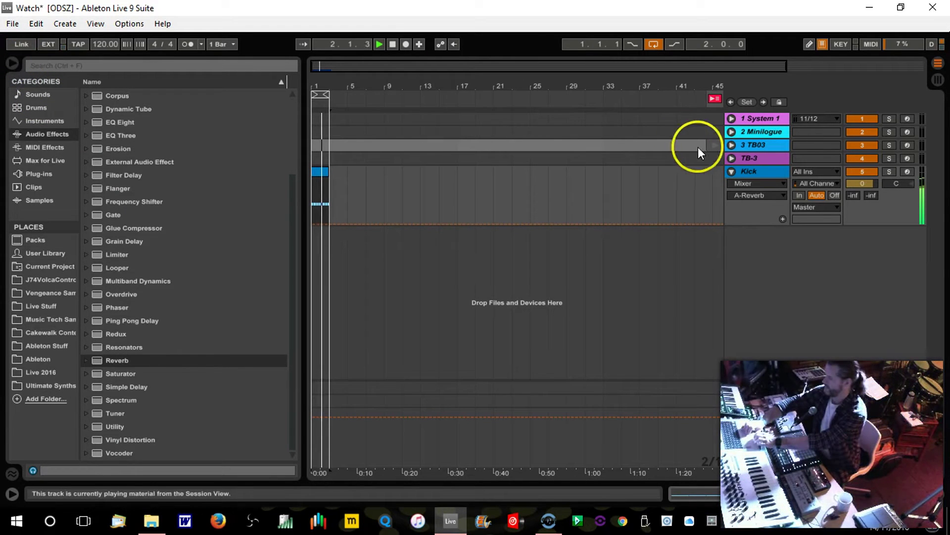
double_click(758, 174)
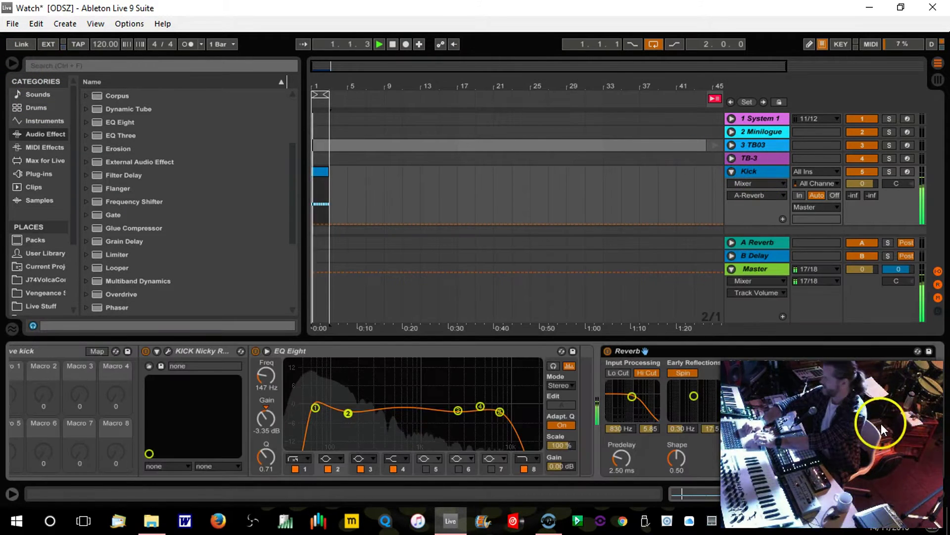
click(922, 452)
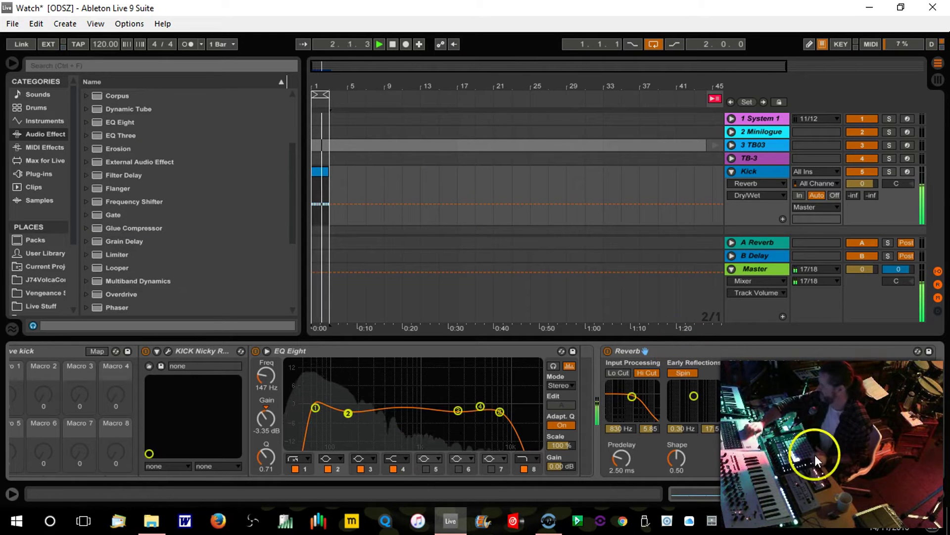
click(940, 497)
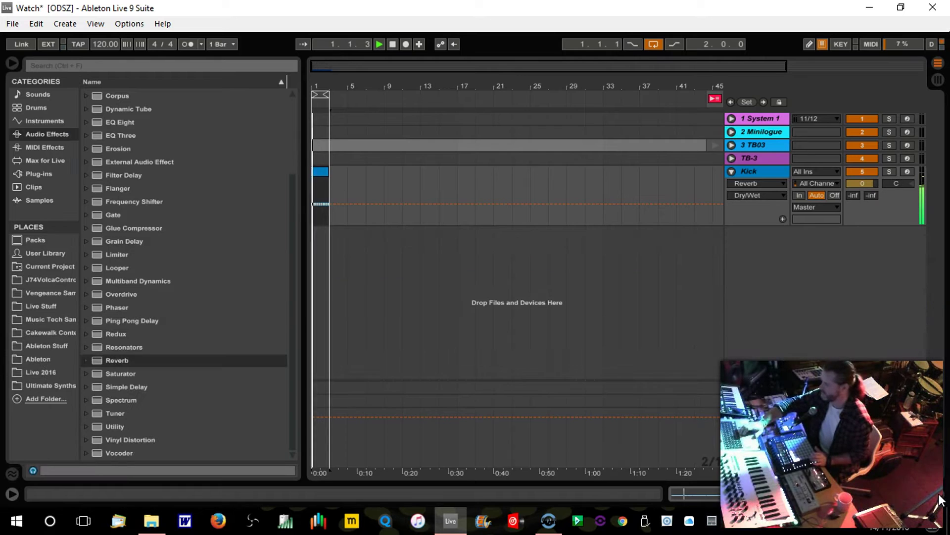
click(940, 497)
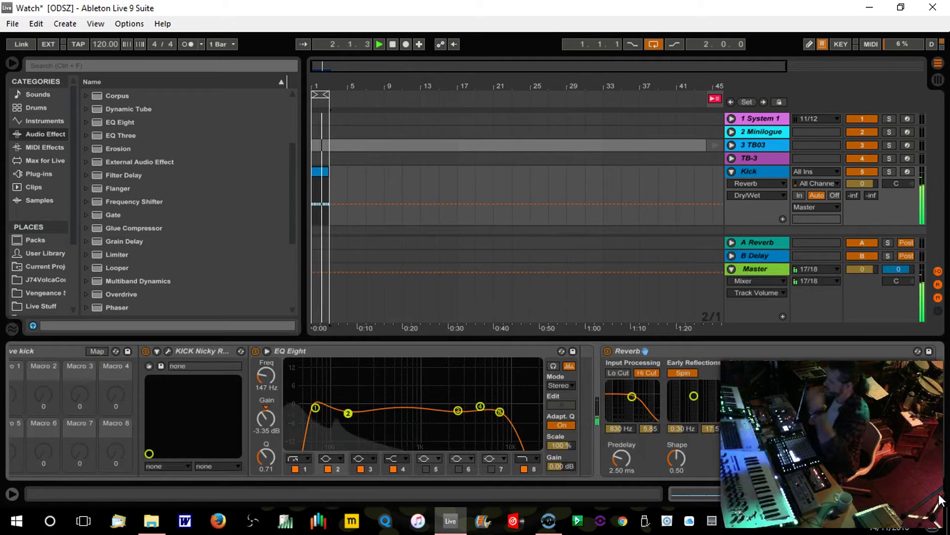
click(842, 399)
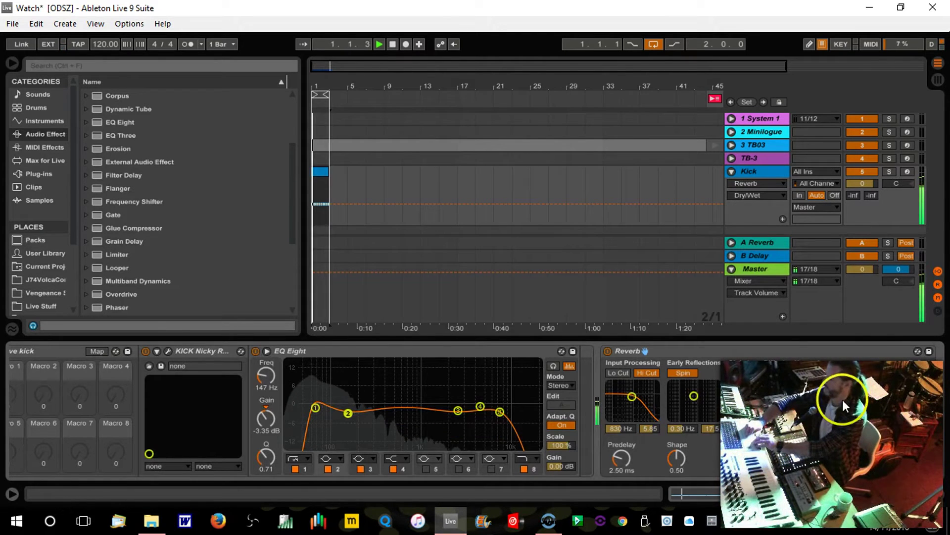
Fold the Kick track, search the Drums category for 808 and load Kit-808 Classic as a new track below Kick
click(732, 171)
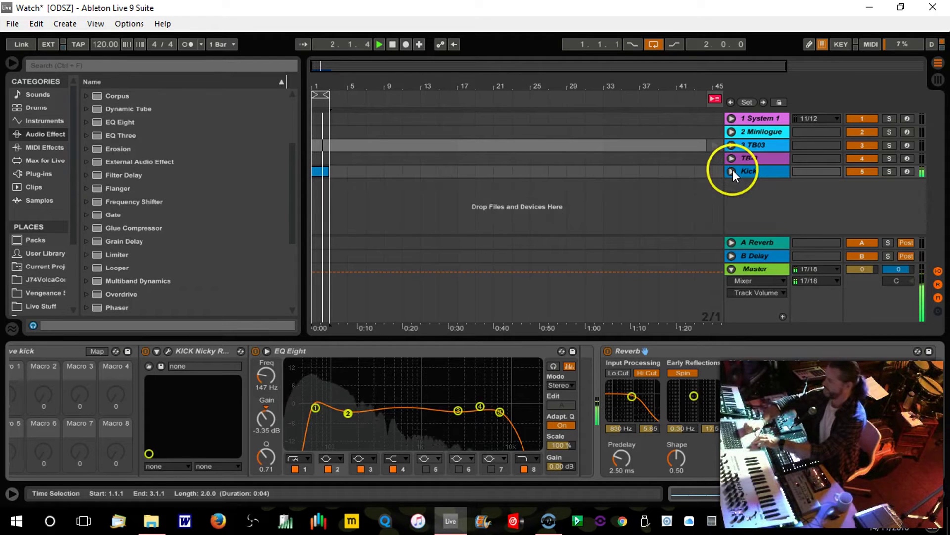
click(63, 67)
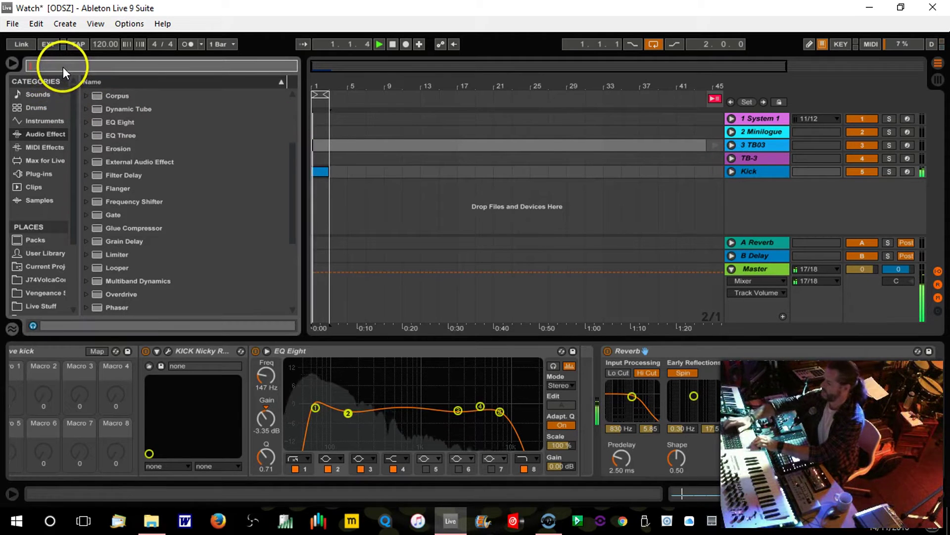
text(808)
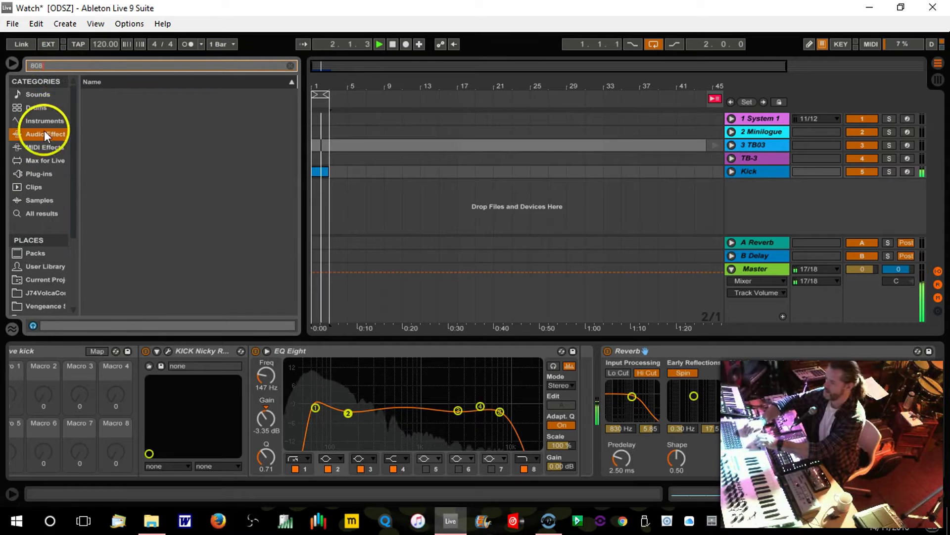
click(39, 108)
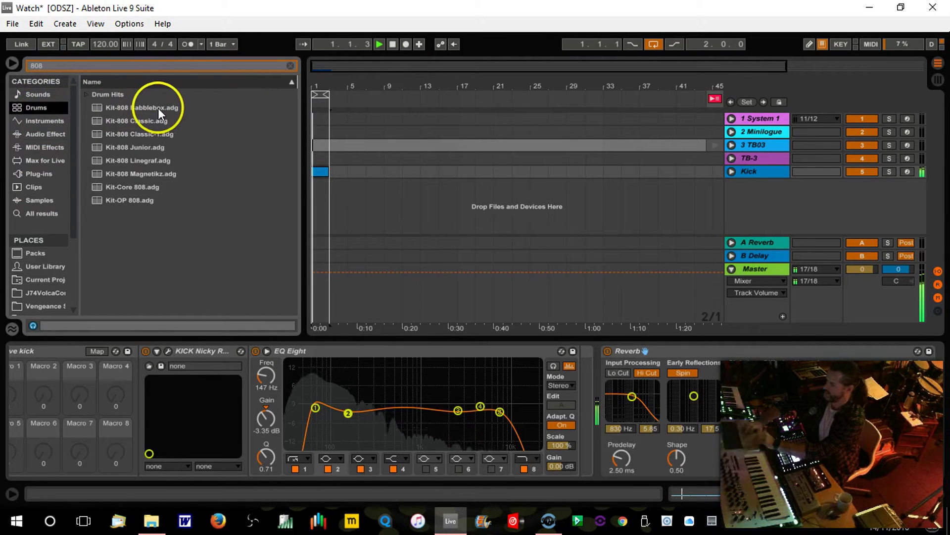
click(146, 123)
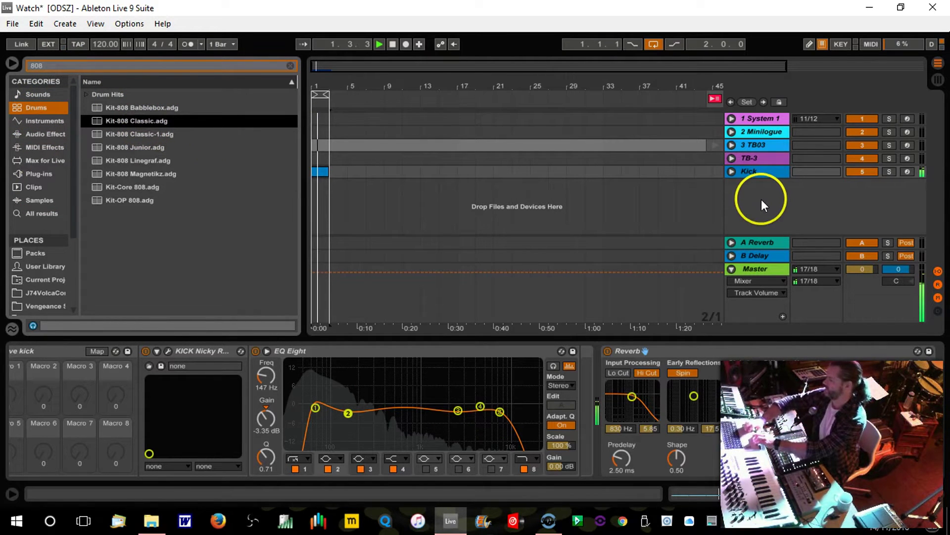
drag(761, 199, 762, 199)
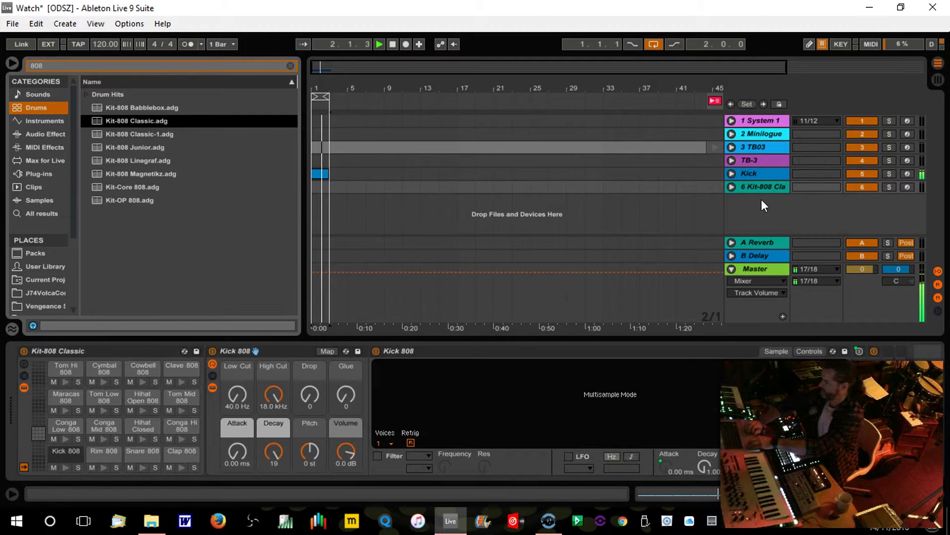
Rename the Kit-808 Classic track OH and insert an empty two-bar MIDI clip on it from bar 1 to bar 3
click(316, 190)
click(761, 190)
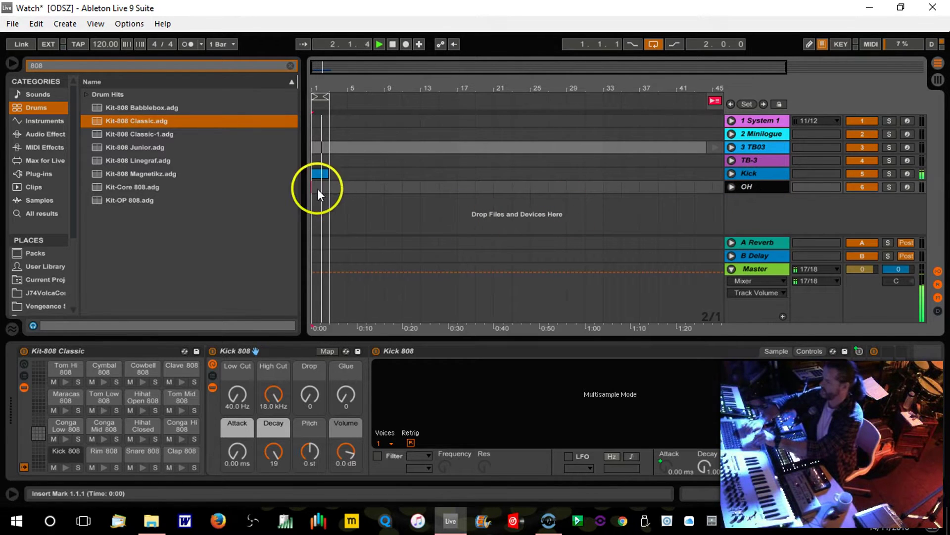
drag(325, 82, 326, 83)
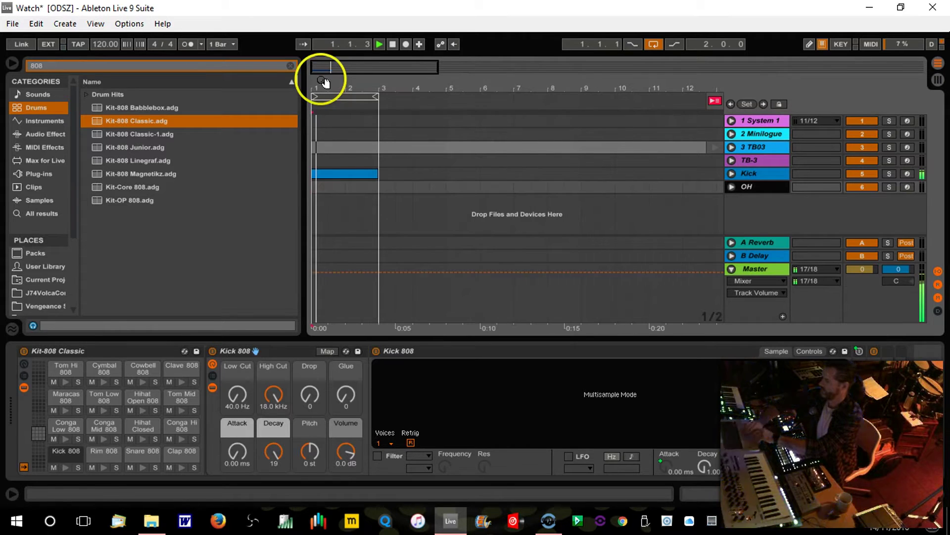
click(320, 189)
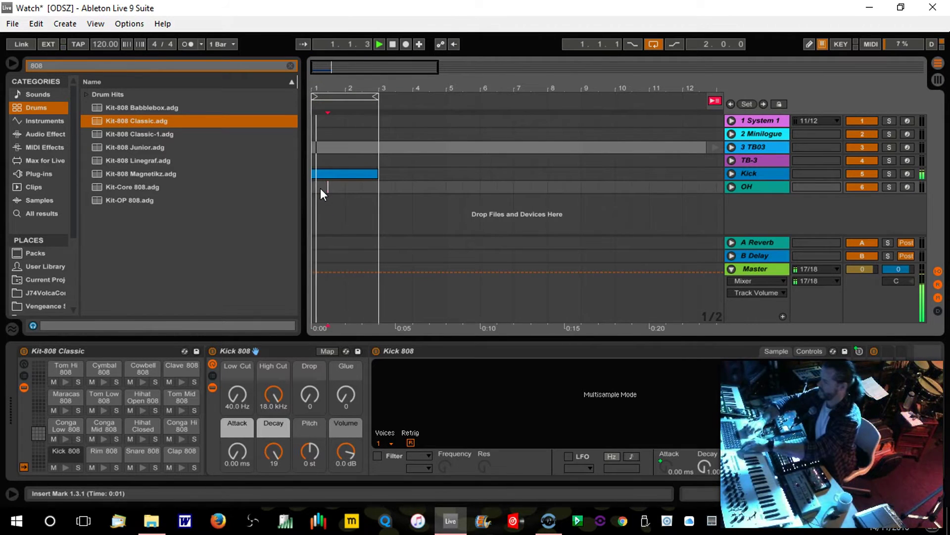
drag(323, 188, 378, 192)
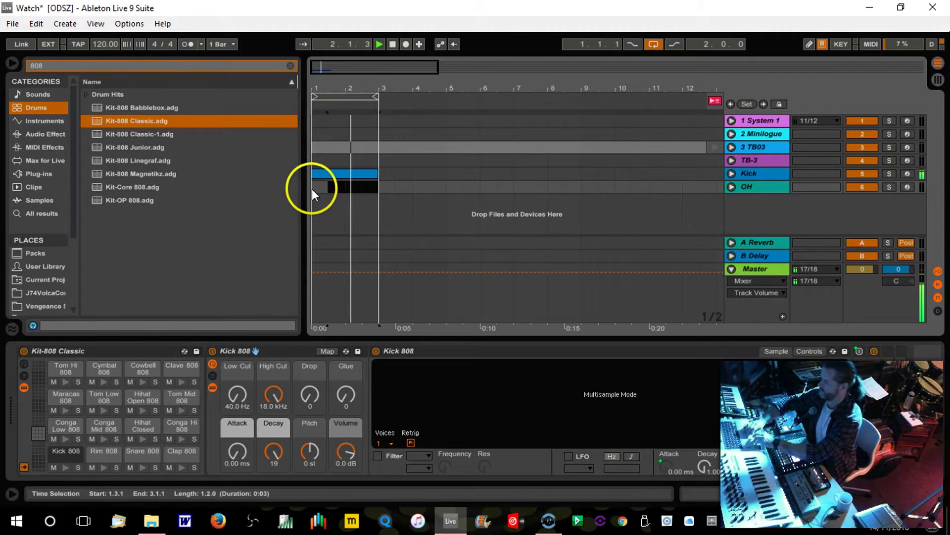
drag(315, 188, 372, 190)
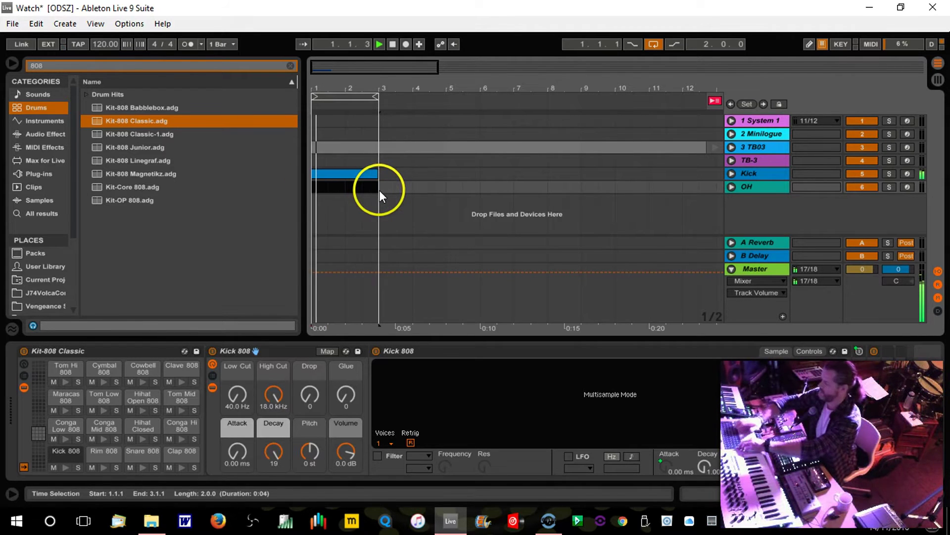
key(ctrl+shift+m)
Open the OH clip in an enlarged note editor and place the first Hihat Open 808 note on 1.1.3
double_click(370, 189)
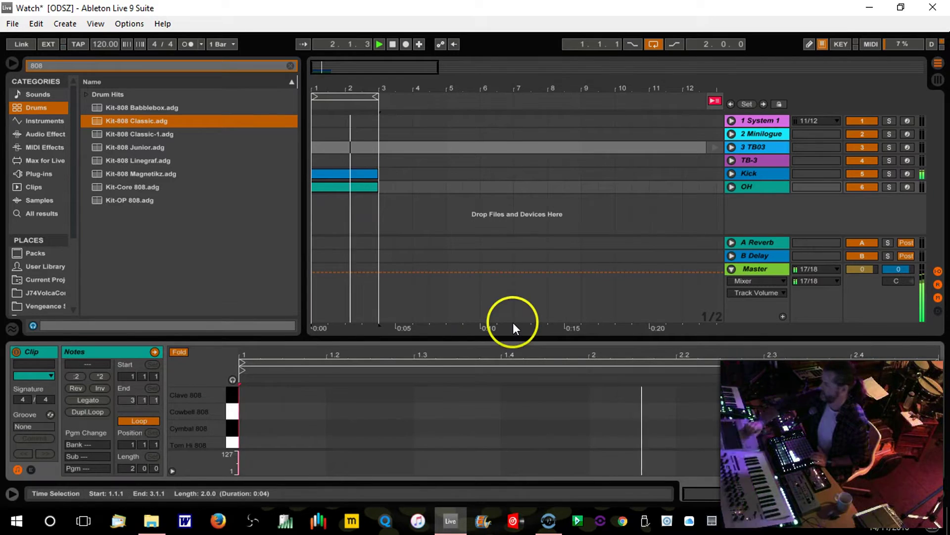
drag(326, 337, 341, 151)
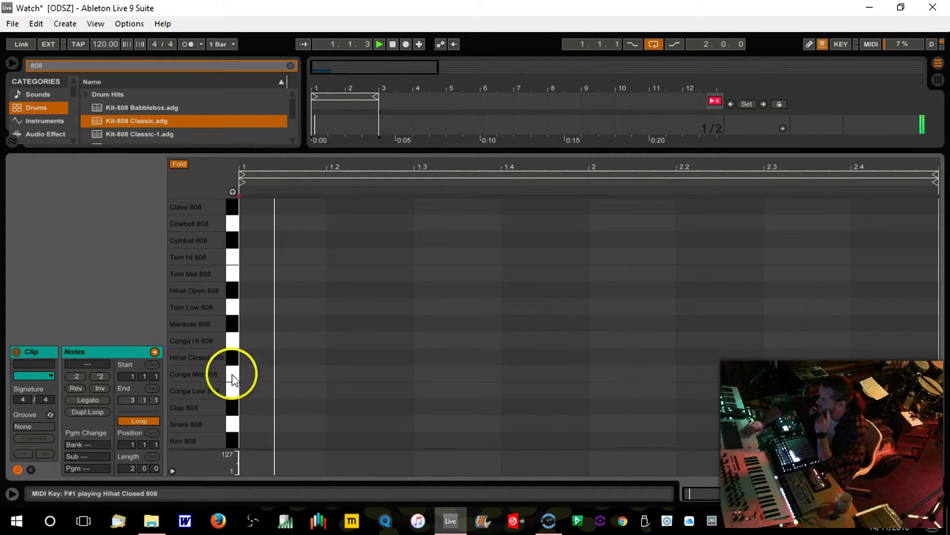
click(284, 292)
click(346, 290)
double_click(347, 291)
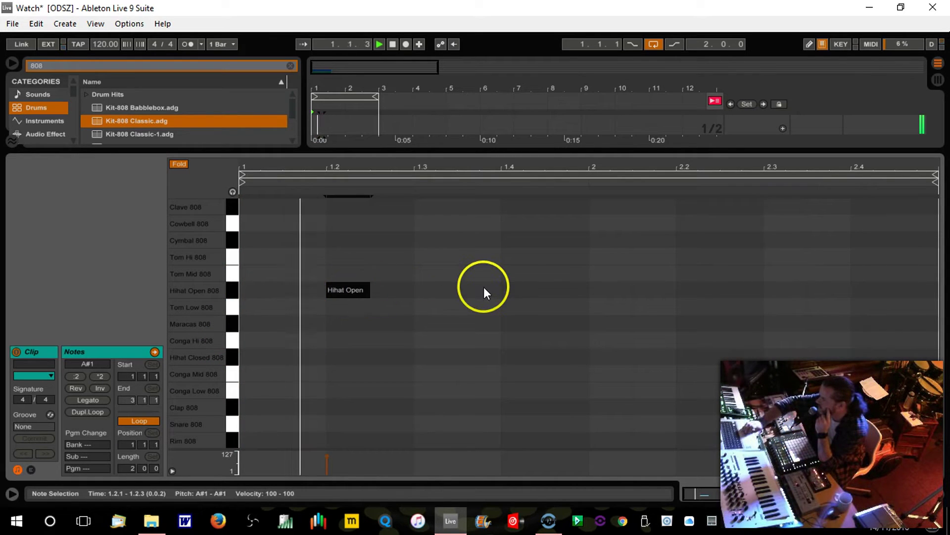
drag(346, 293, 312, 292)
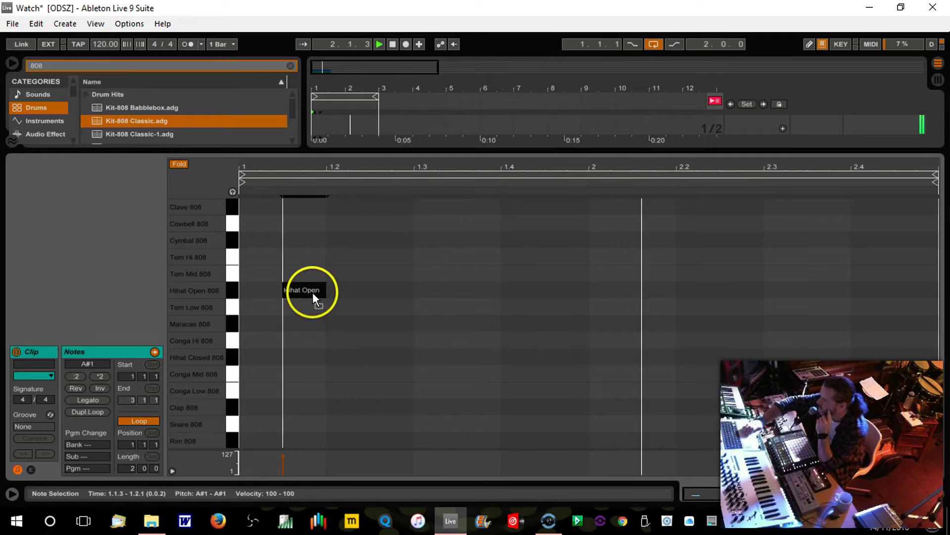
Add Hihat Open 808 notes on each remaining off-beat from 1.2.3 through 2.4.3 of the OH clip
double_click(392, 293)
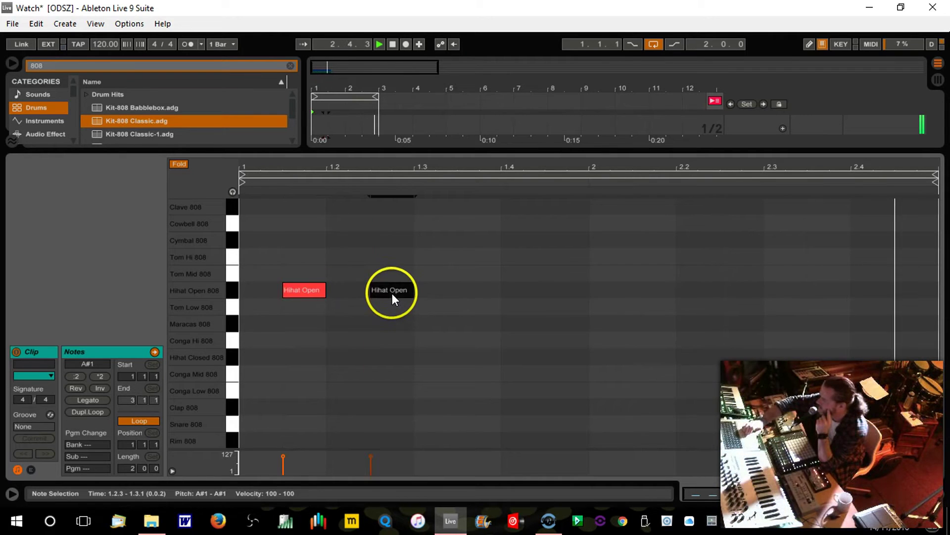
double_click(485, 295)
double_click(575, 293)
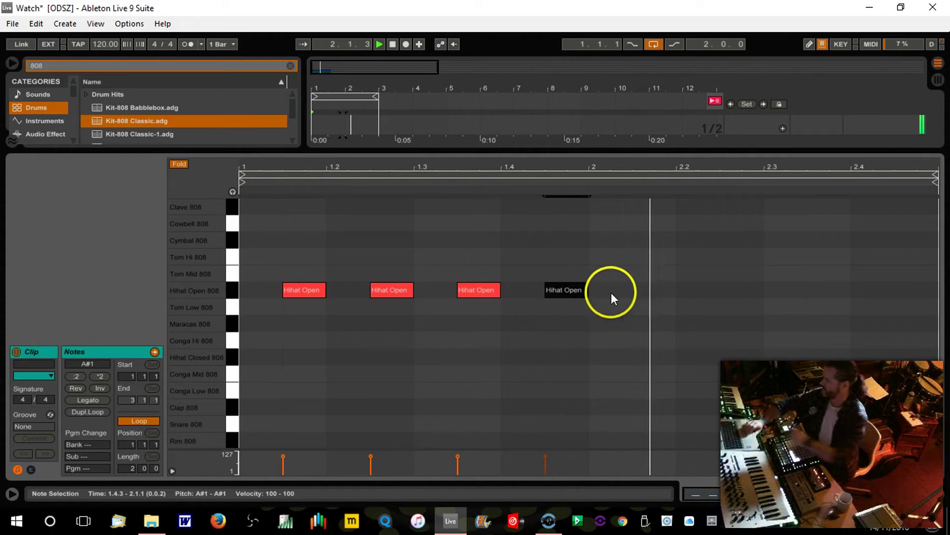
double_click(662, 296)
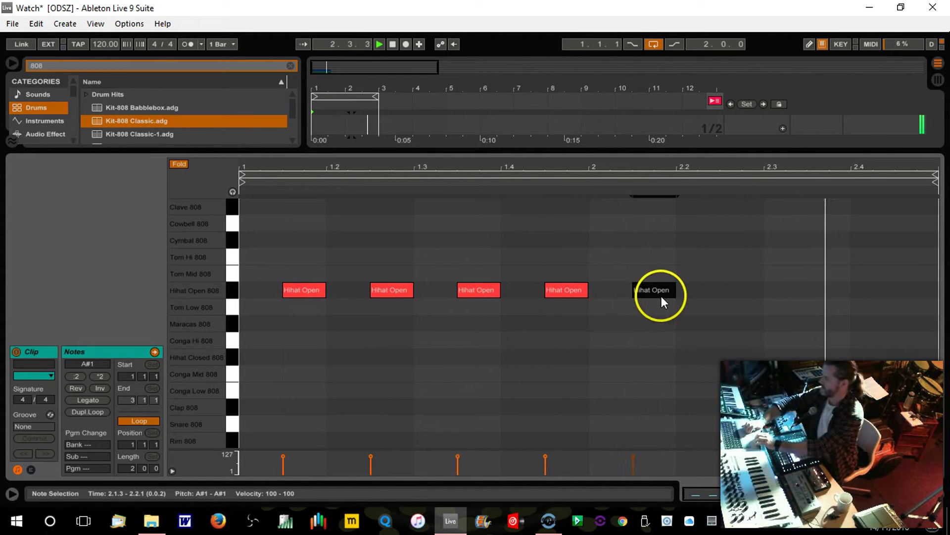
double_click(756, 293)
double_click(836, 293)
double_click(920, 293)
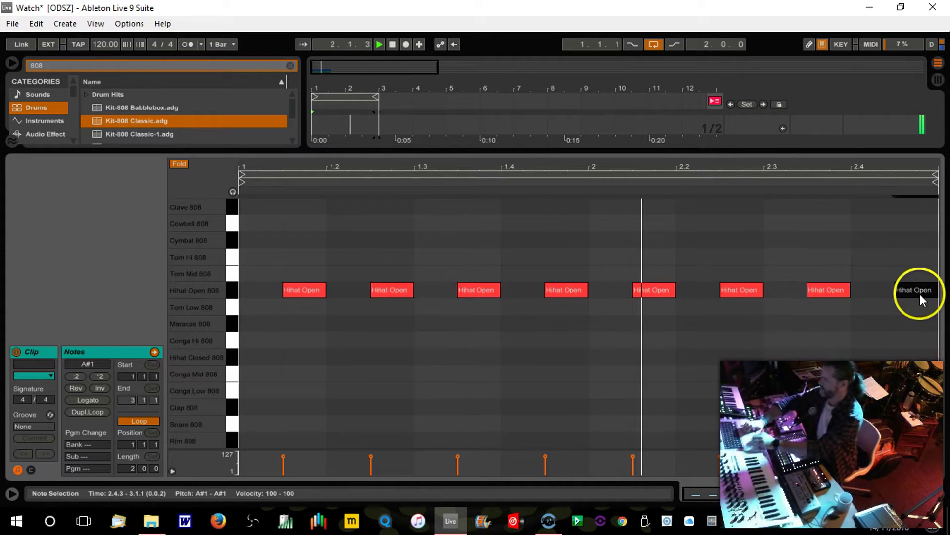
In the OH track's Kit-808 Classic, set Kick 808's Decay to 17 and Hihat Open 808's Decay to 325 ms
key(shift+Tab)
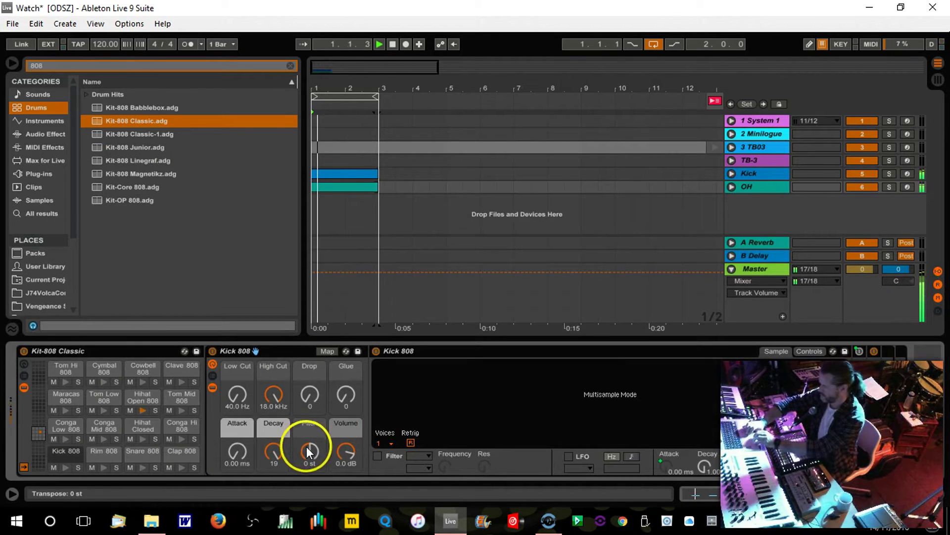
drag(275, 452, 275, 470)
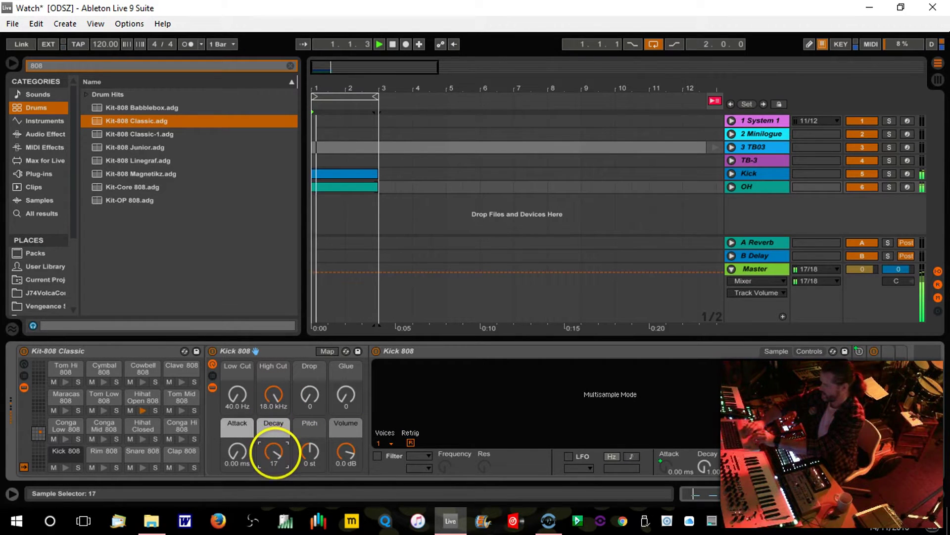
click(133, 405)
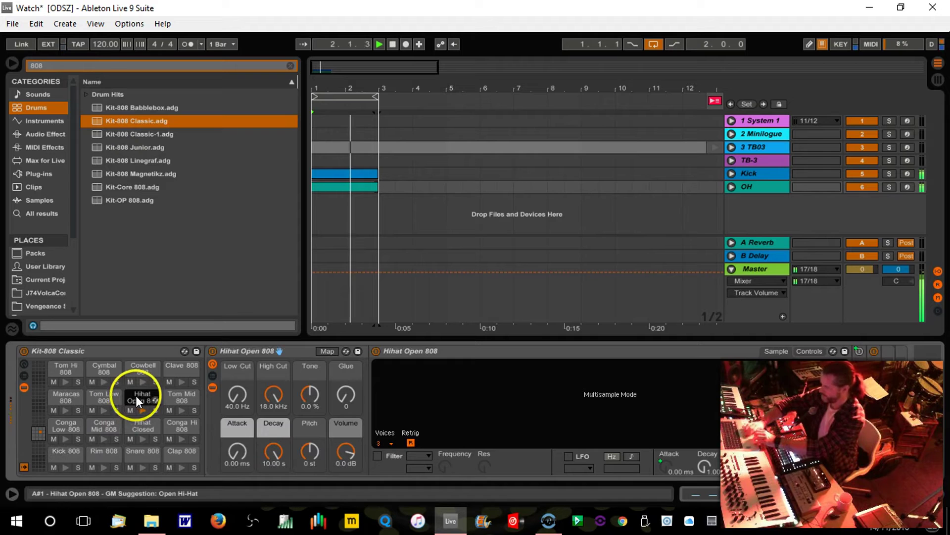
click(275, 451)
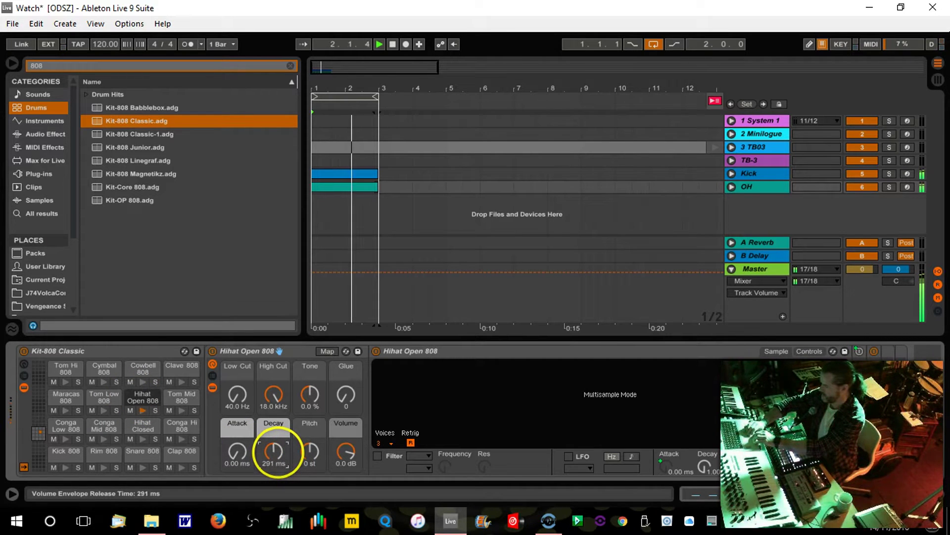
Unfold the OH track, set its volume to -5.8 dB and shorten the Hihat Open 808 Decay to 222 ms
click(732, 186)
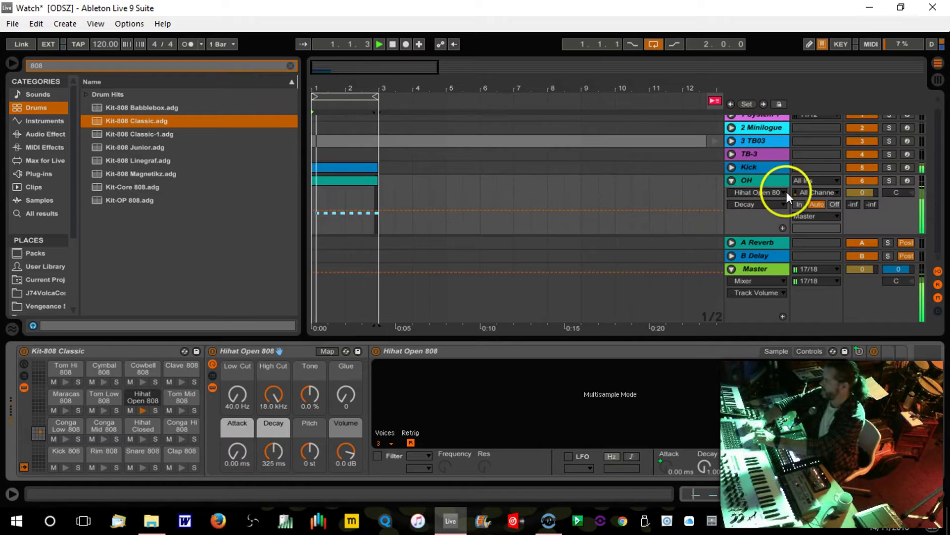
click(862, 194)
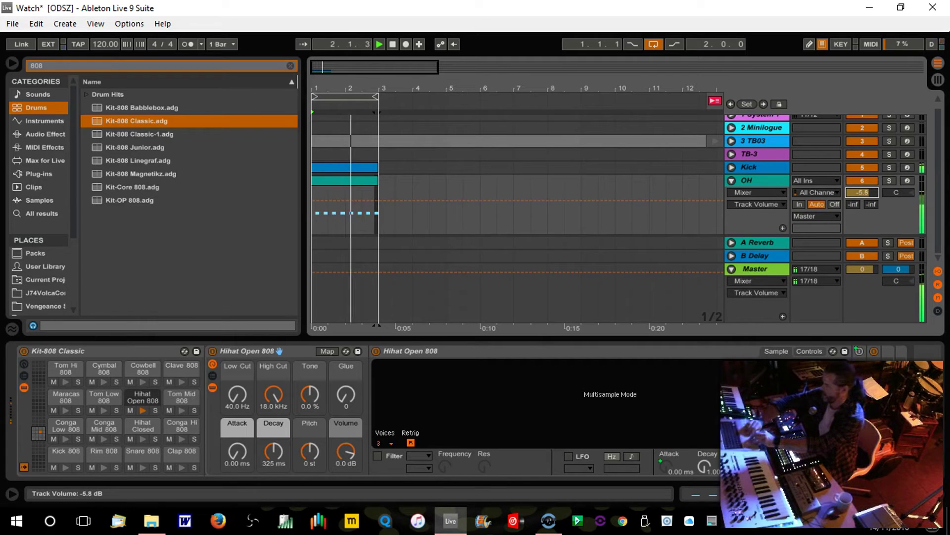
drag(277, 448, 277, 460)
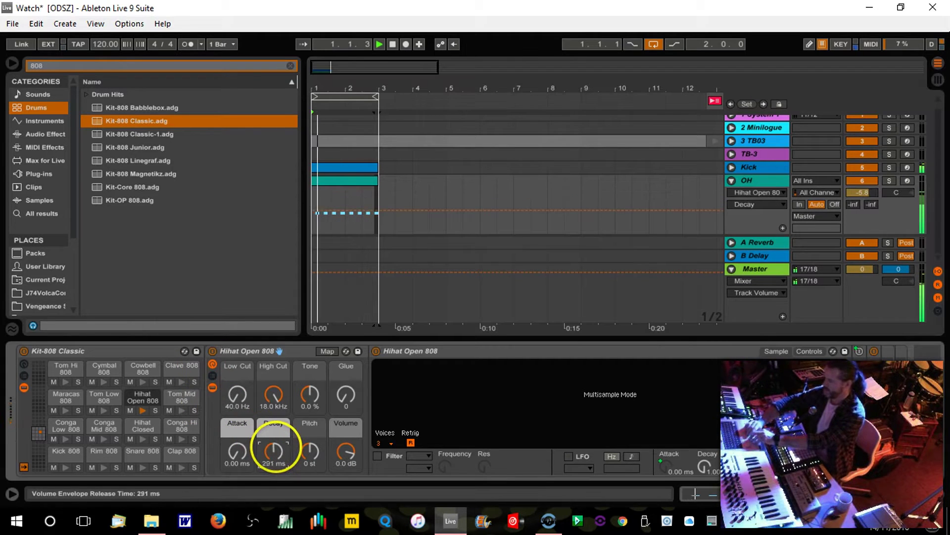
drag(276, 447, 276, 447)
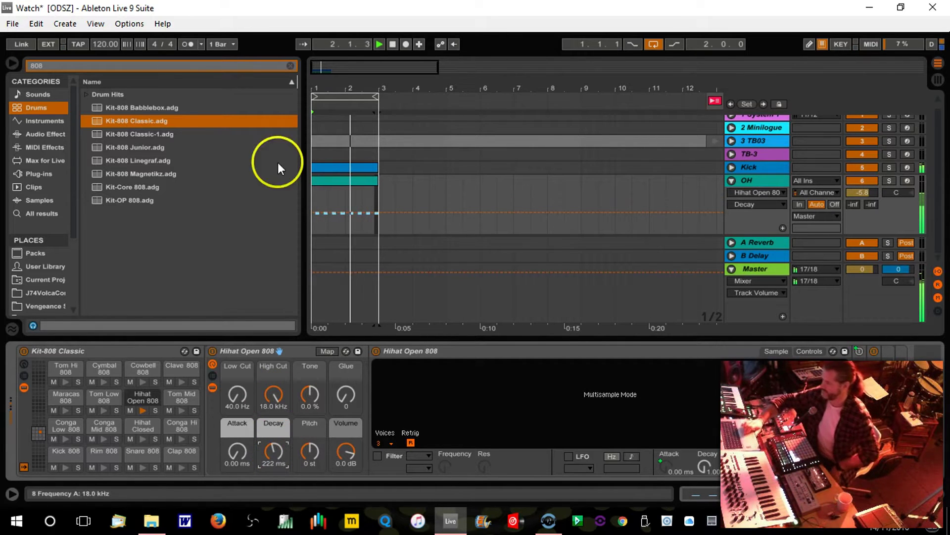
Clear the browser search and add the EQ Eight audio effect at the end of the OH track's device chain
click(292, 67)
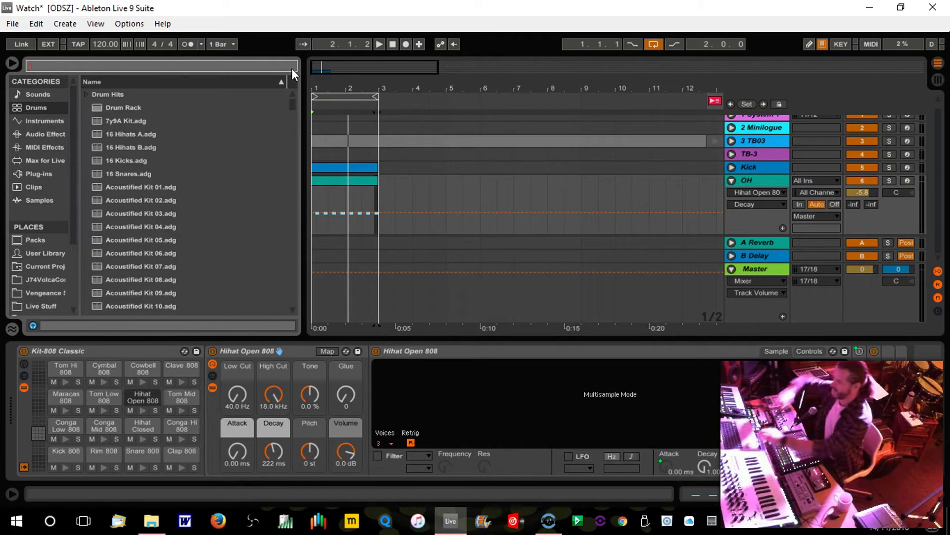
click(38, 133)
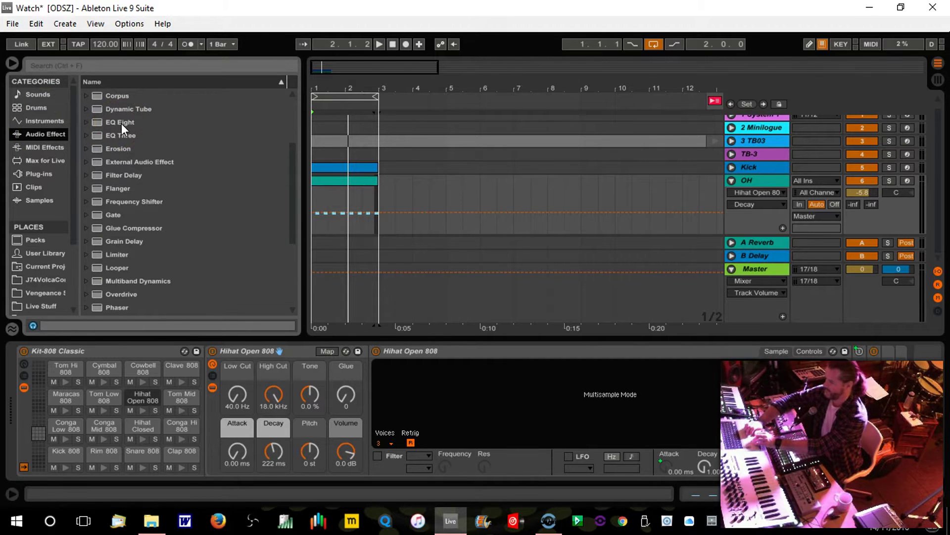
drag(121, 123, 905, 390)
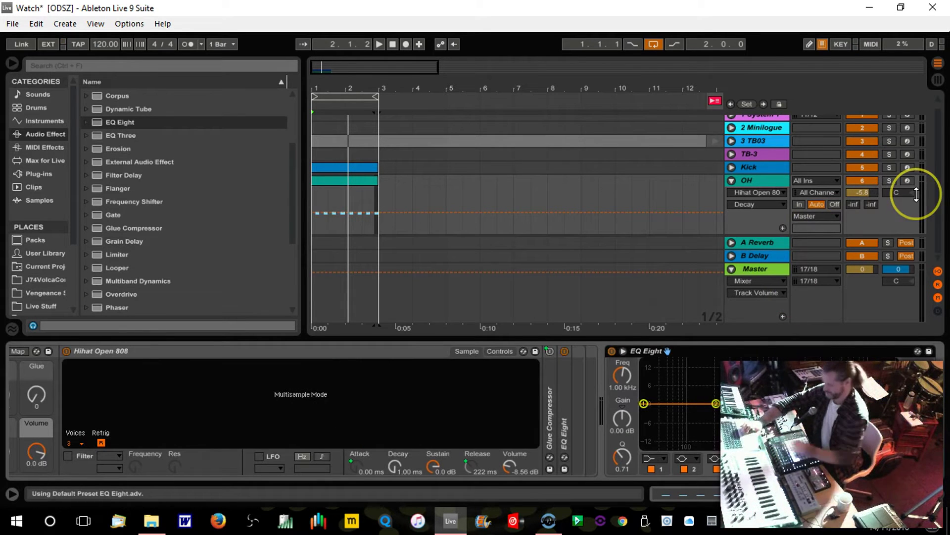
With the loop playing, set EQ Eight band 1 on OH to the steepest low cut at 1.58 kHz with Q 0.58
key(space)
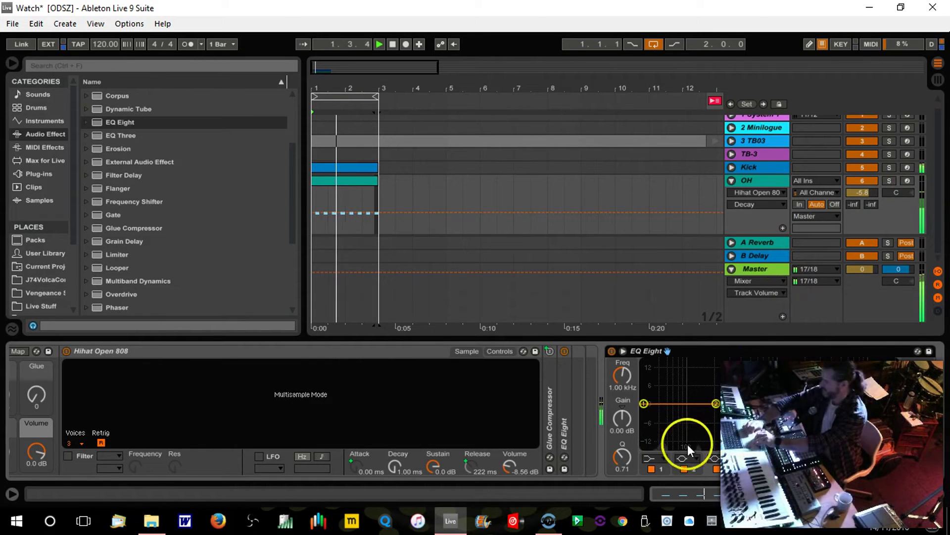
click(652, 458)
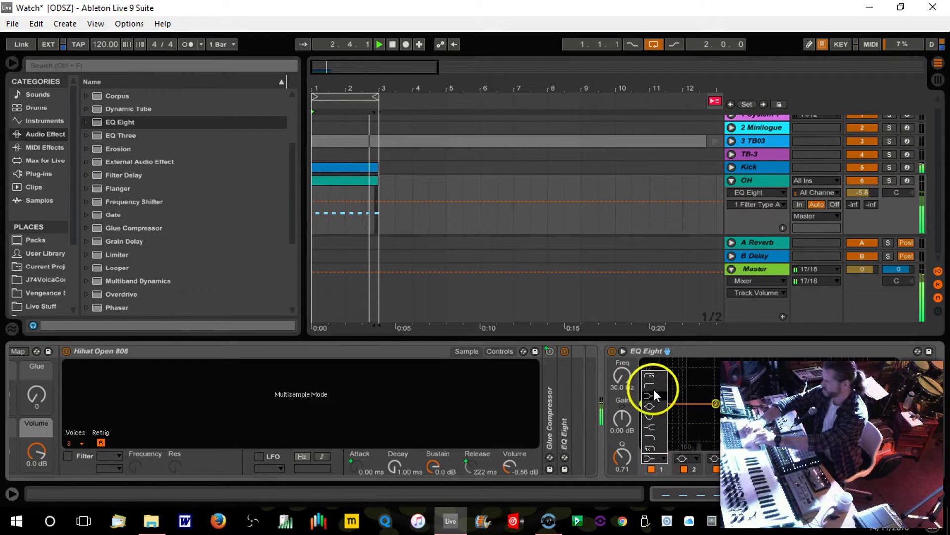
click(650, 375)
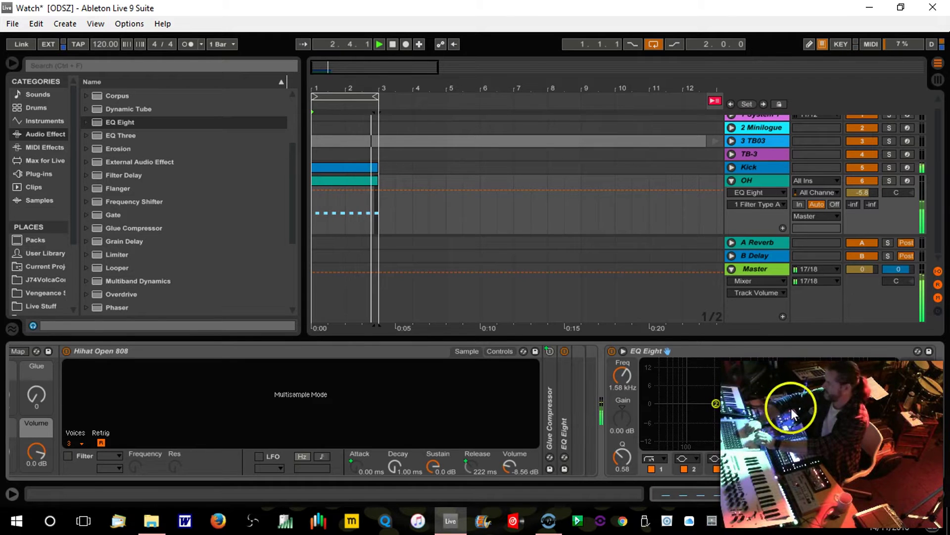
Raise the OH track's sends to about -12 and -22 dB, set its volume to -6.8 dB and pan it to 11L
mouse_move(870, 206)
mouse_down()
mouse_move(852, 202)
mouse_move(852, 211)
mouse_move(858, 195)
mouse_up()
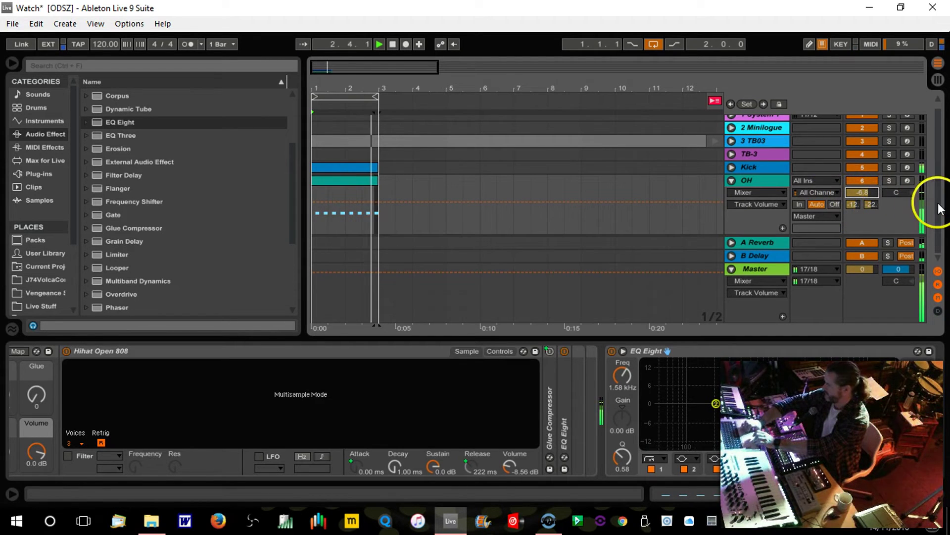
drag(908, 197, 909, 200)
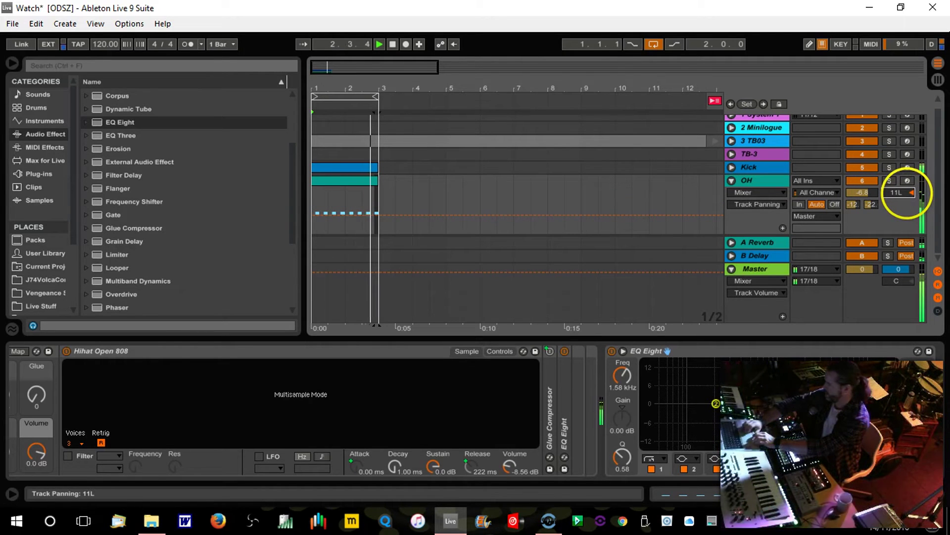
click(731, 180)
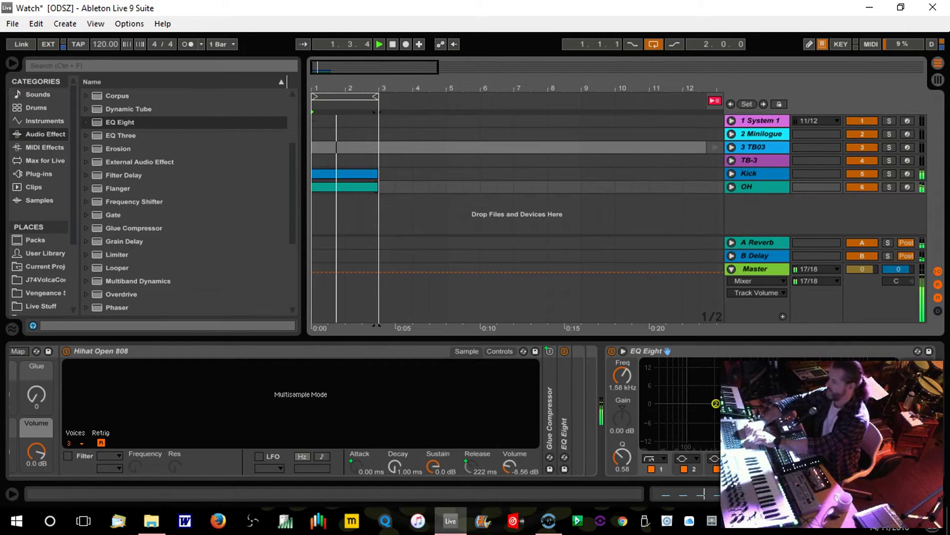
Hide the browser, recheck the OH track's 11L panning and save the Live Set
click(13, 65)
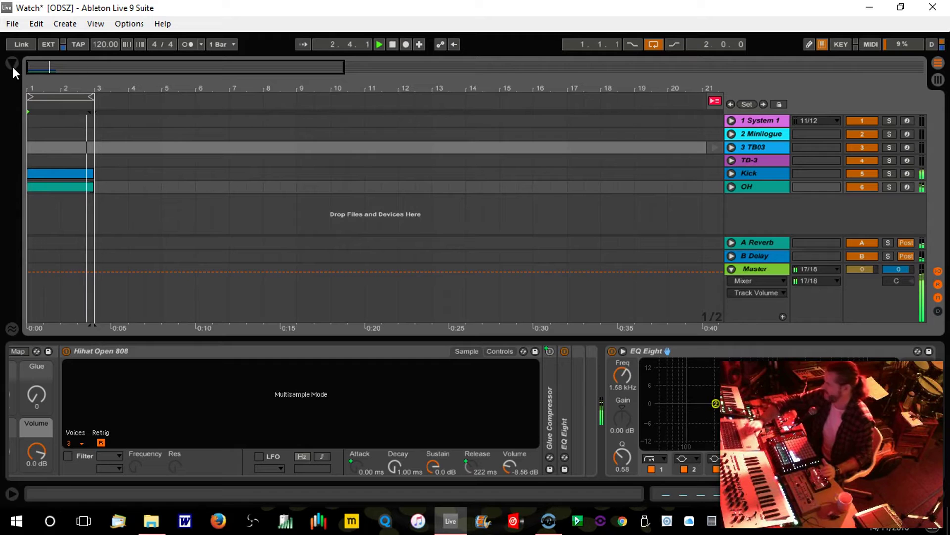
click(732, 186)
drag(896, 201, 896, 204)
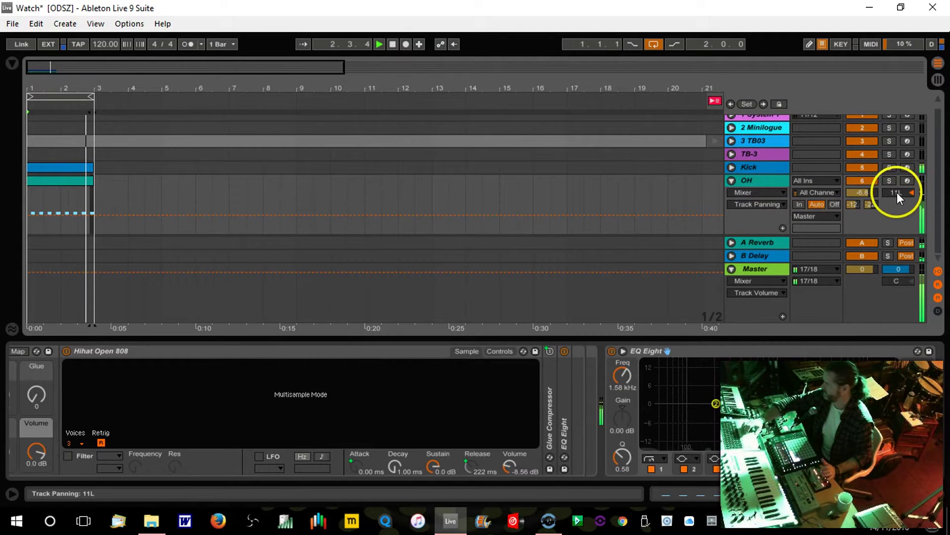
click(732, 180)
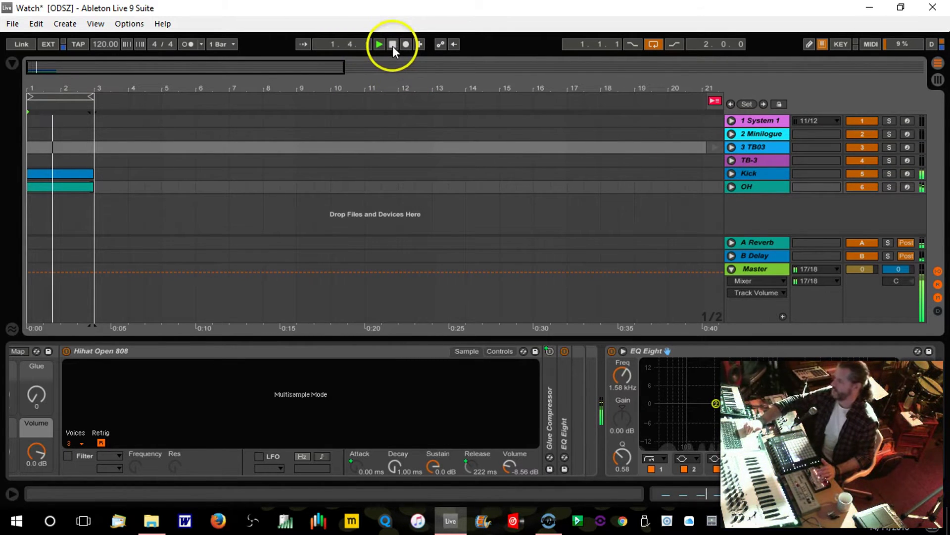
click(12, 24)
click(65, 146)
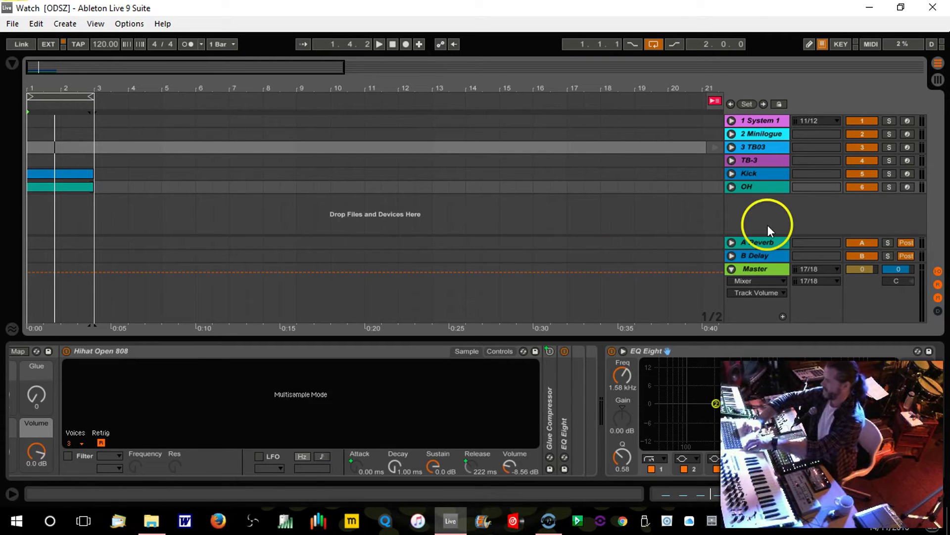
Duplicate the OH track, name the copy Perc and delete all Hihat Open 808 notes from its clip
click(768, 186)
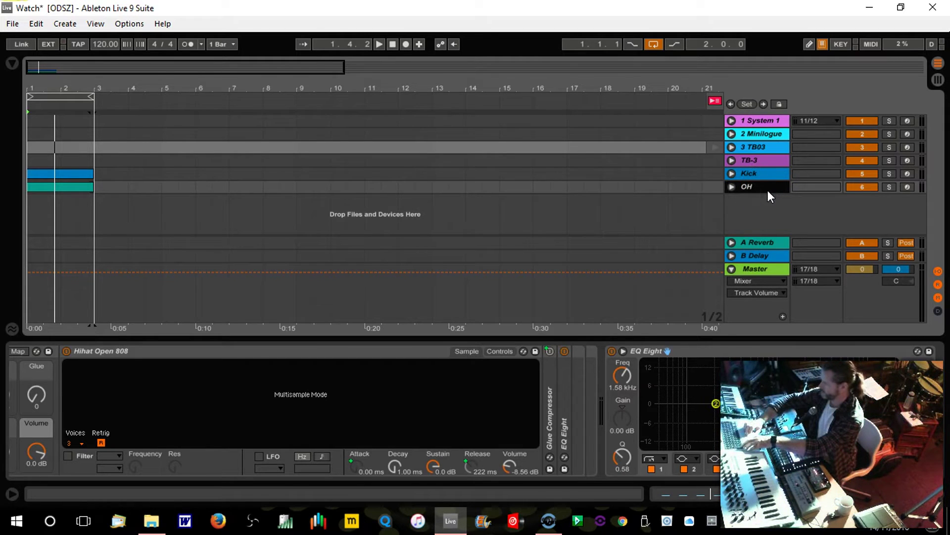
key(ctrl+d)
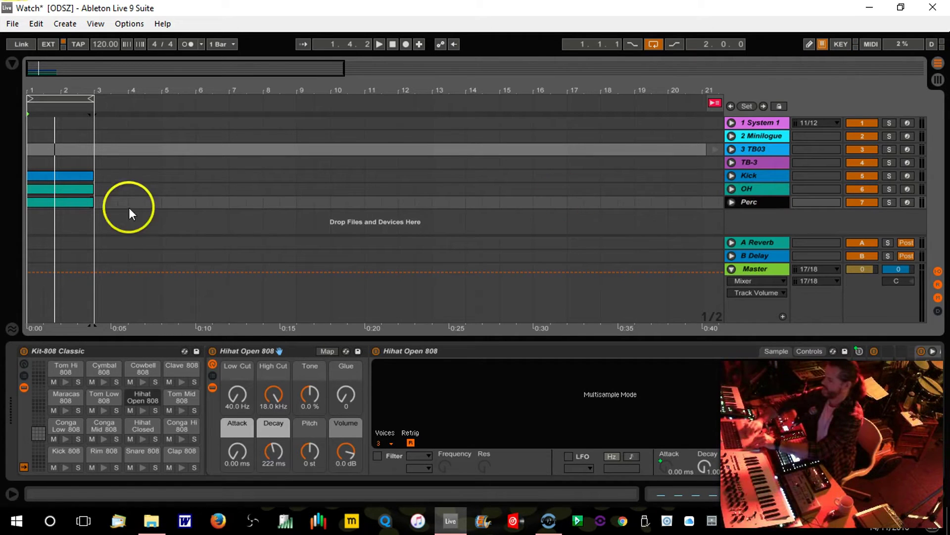
double_click(74, 203)
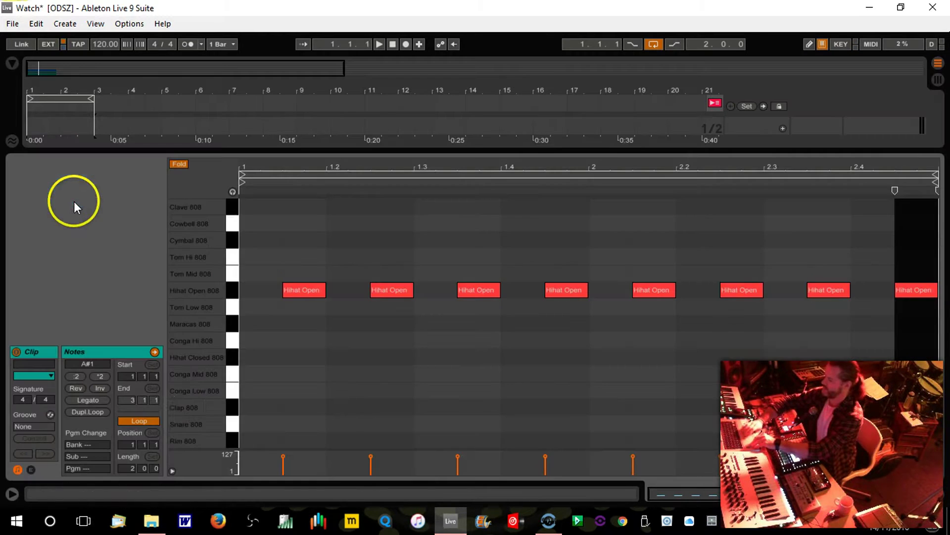
click(231, 294)
key(Delete)
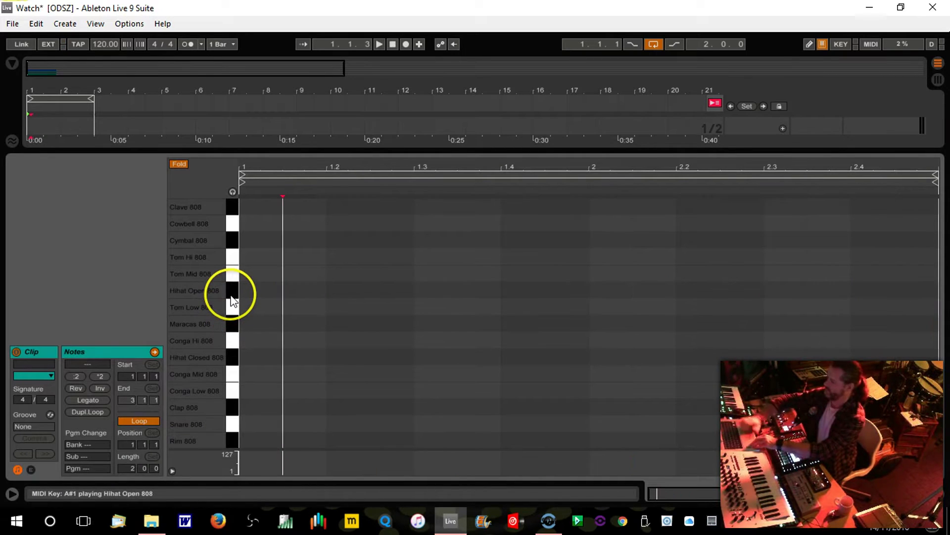
Enable note preview in the Perc clip, audition the Clave 808 sound and start playback from 1.1.3
click(233, 189)
mouse_move(234, 204)
mouse_down()
mouse_move(234, 236)
mouse_move(234, 202)
mouse_up()
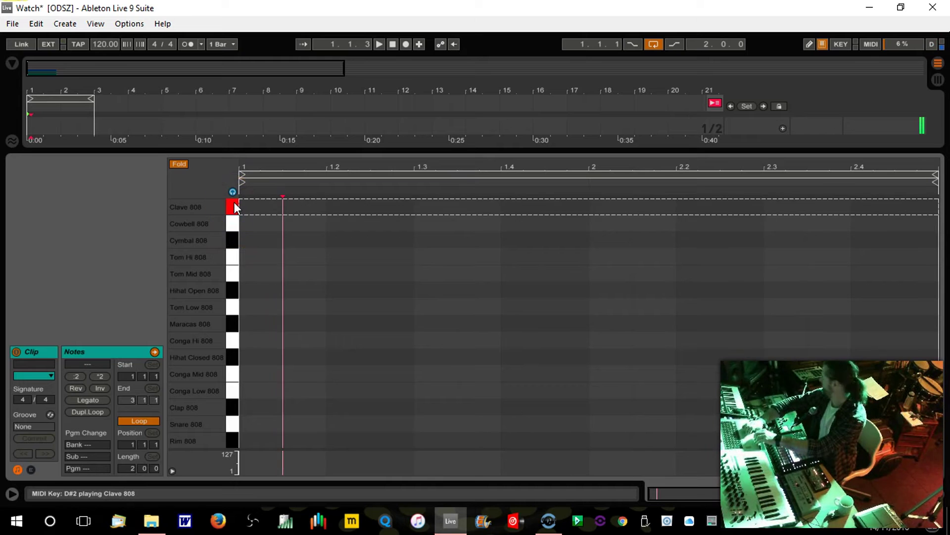
click(314, 209)
key(space)
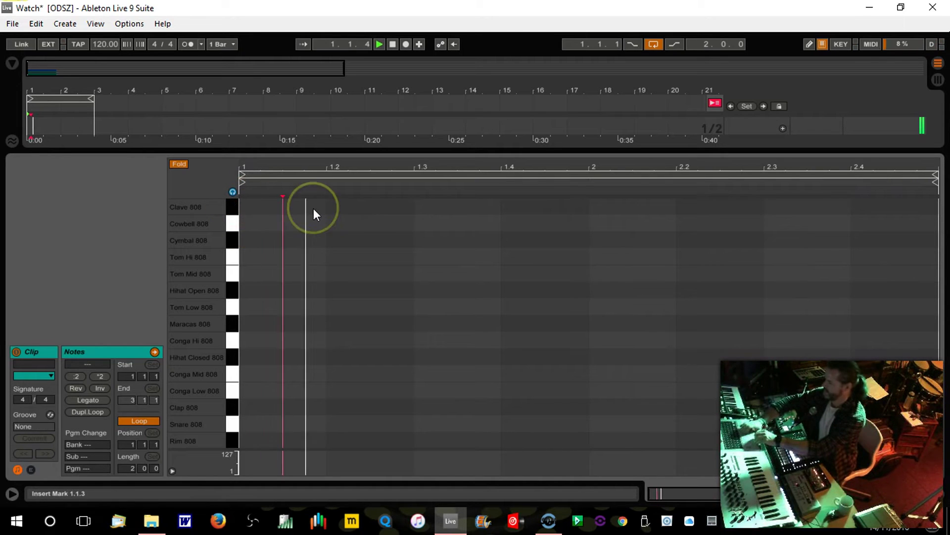
Add a Clave 808 note at 1.1.3, then sixteenth-note Clave 808 hits at 1.2.2, 1.3.3 and 1.3.4 using a sixteenth-note grid
click(294, 206)
double_click(293, 206)
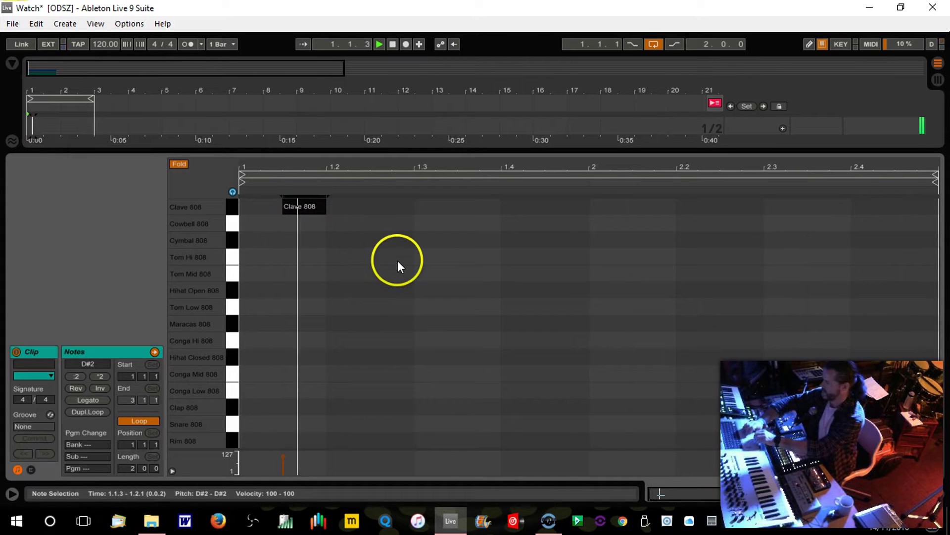
right_click(926, 466)
click(841, 394)
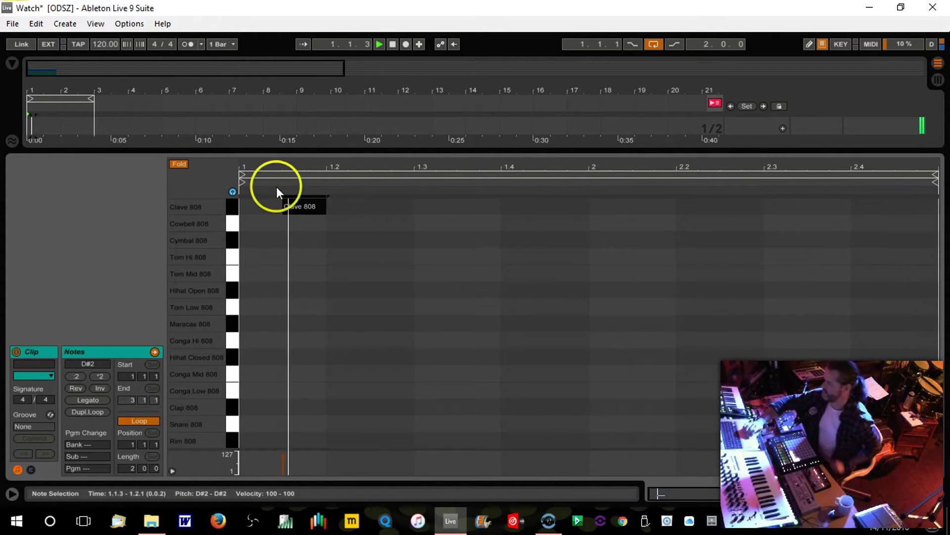
double_click(359, 205)
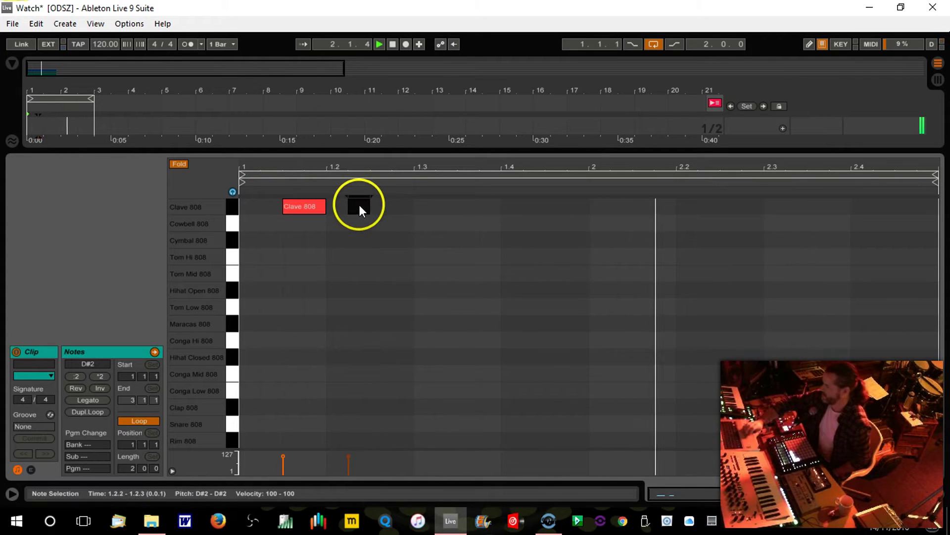
double_click(462, 206)
double_click(495, 207)
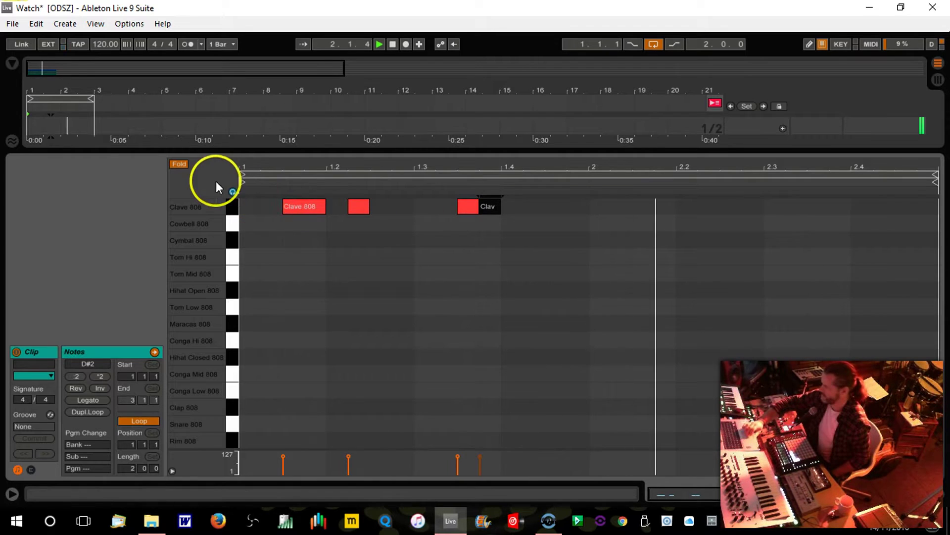
Add sixteenth-note Clave 808 hits at 1.4.4, 2.1.3 and 2.2.1 in the Perc clip
double_click(601, 207)
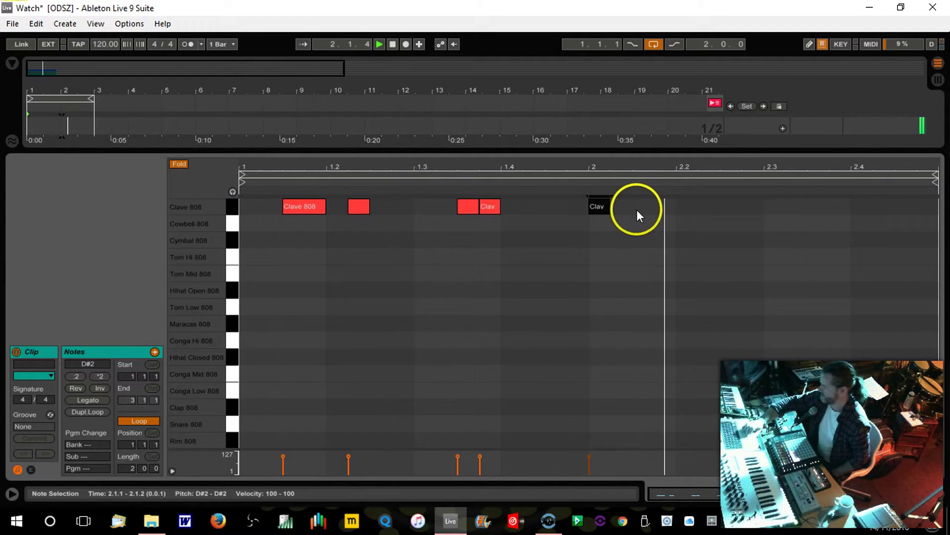
drag(595, 204, 578, 202)
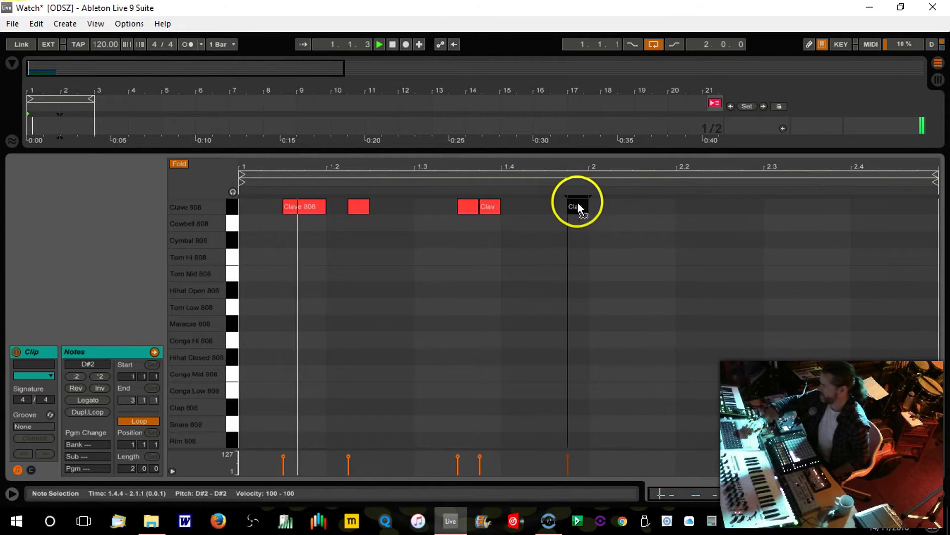
double_click(642, 208)
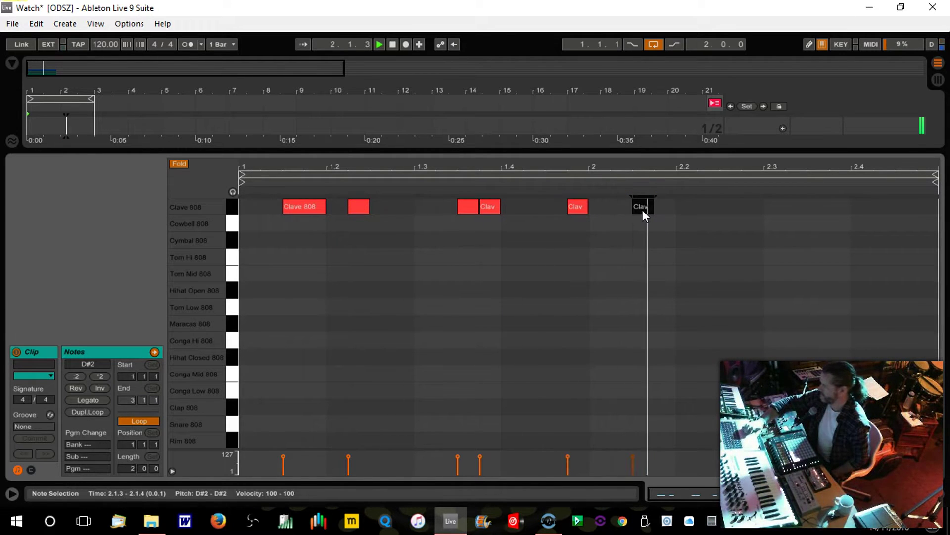
double_click(687, 208)
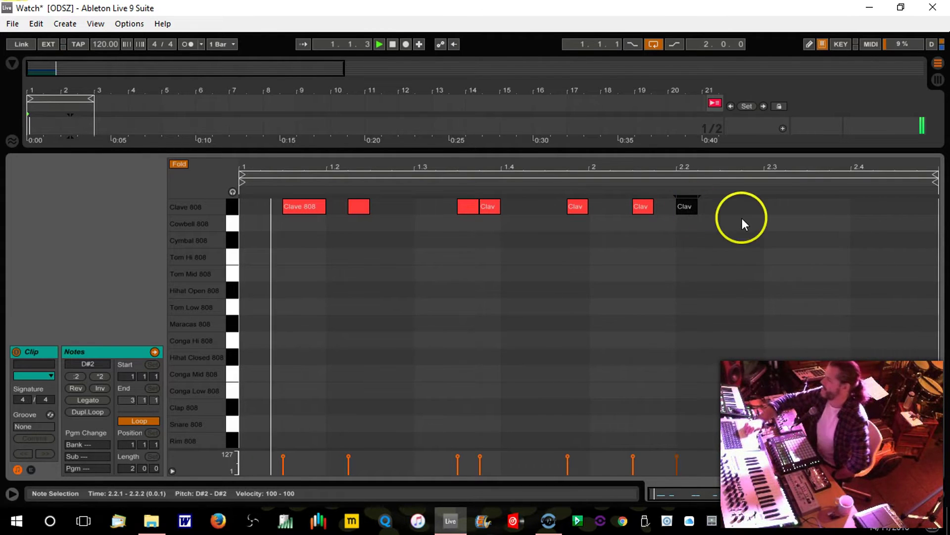
Add Clave 808 hits at 2.2.4, 2.3.3 and 2.4.2, and move the 2.2.1 hit to 2.2.2
double_click(770, 206)
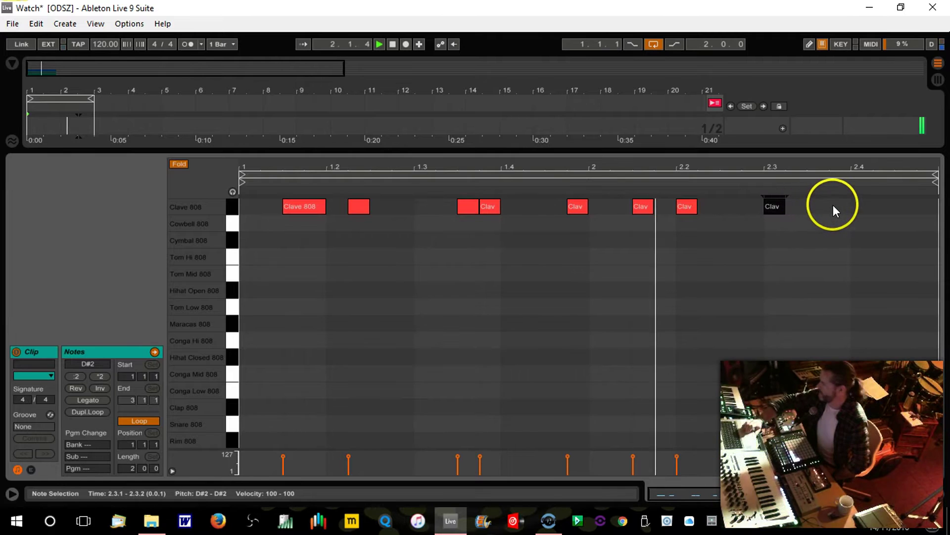
drag(774, 207, 751, 206)
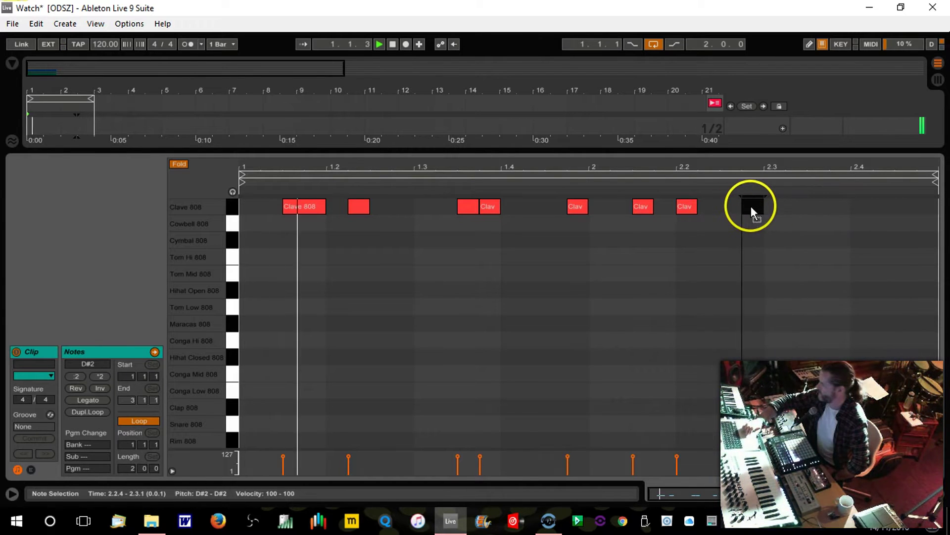
double_click(817, 207)
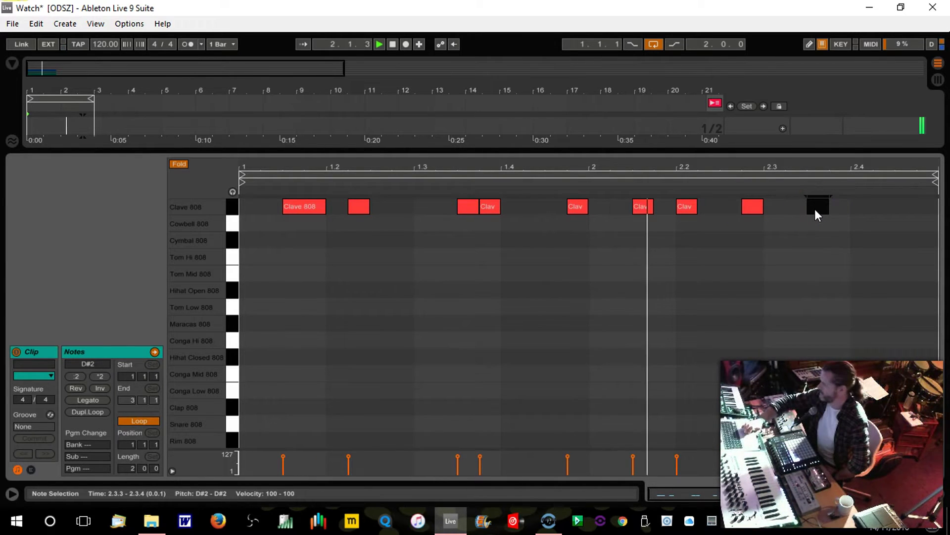
double_click(886, 207)
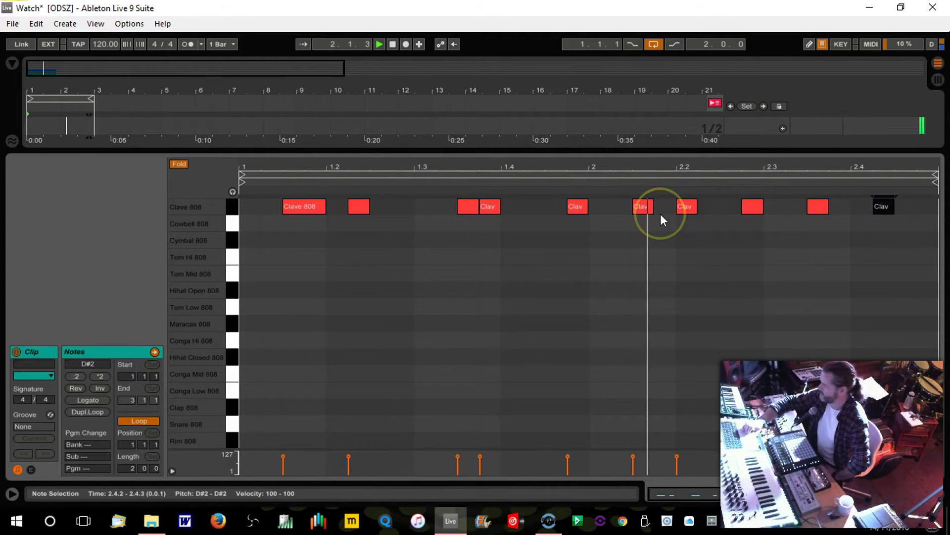
drag(690, 206, 721, 206)
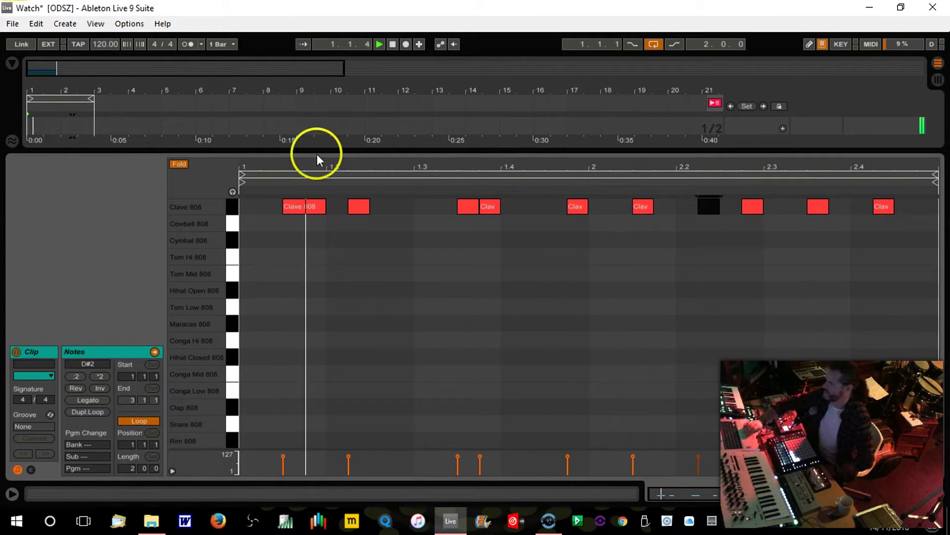
In the Perc track's drum kit, lower the Hihat Open 808 pitch to -7 st and the Clave 808 pitch to -12 st
key(shift+Tab)
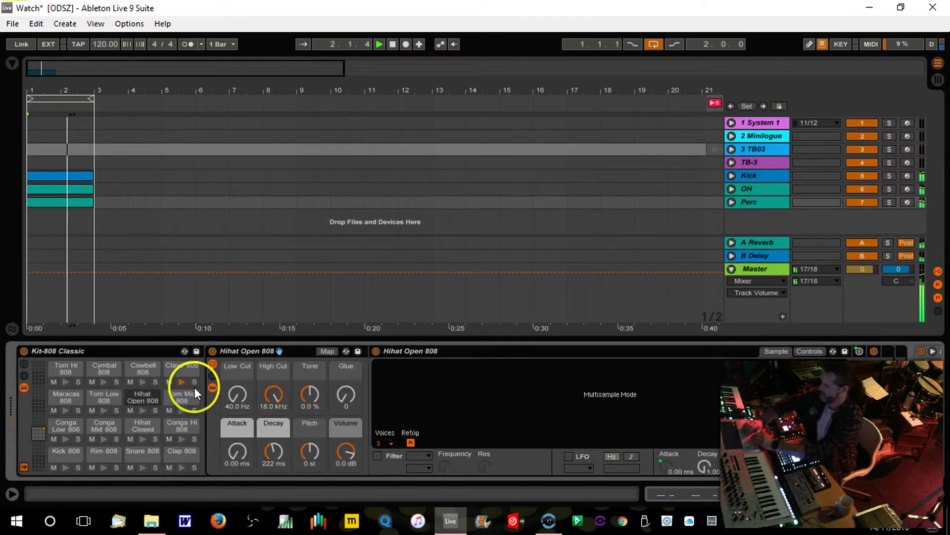
drag(310, 450, 310, 461)
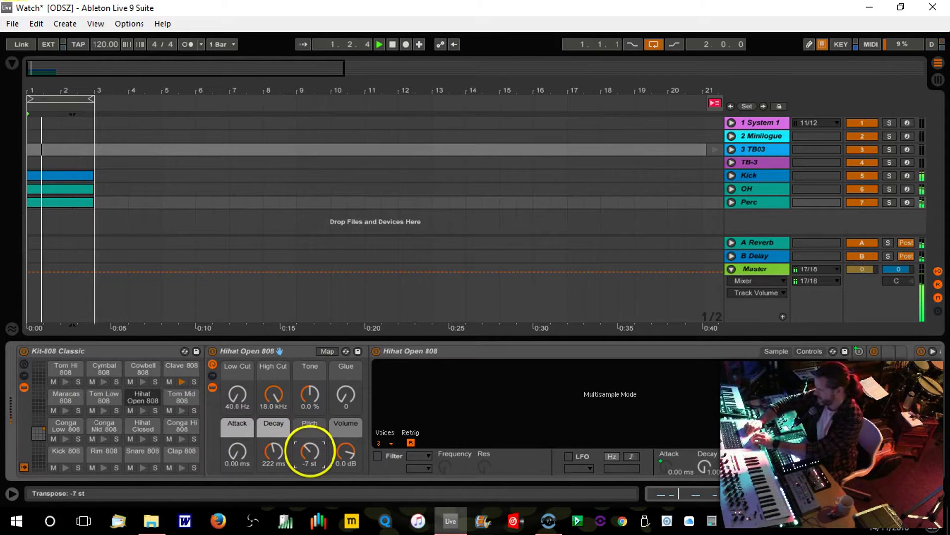
click(182, 372)
drag(309, 451, 310, 455)
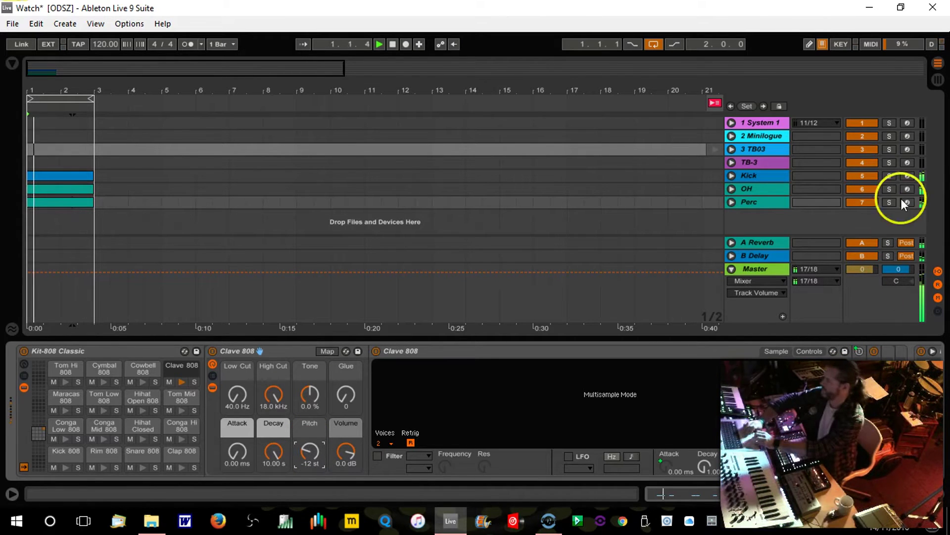
Set the Perc track's volume to -8.7 dB, pan it to 15R, raise its B-Delay send to -17.5 dB and fold the track
click(732, 201)
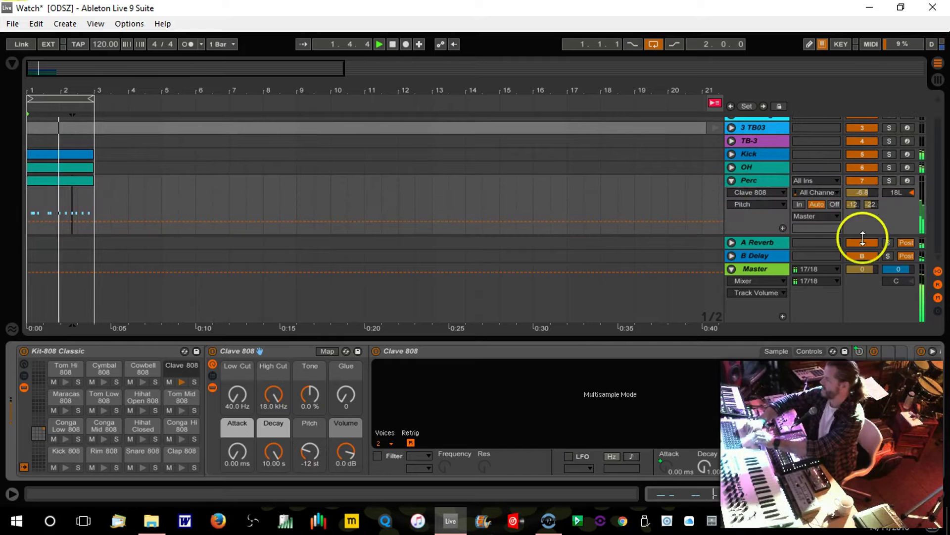
click(871, 204)
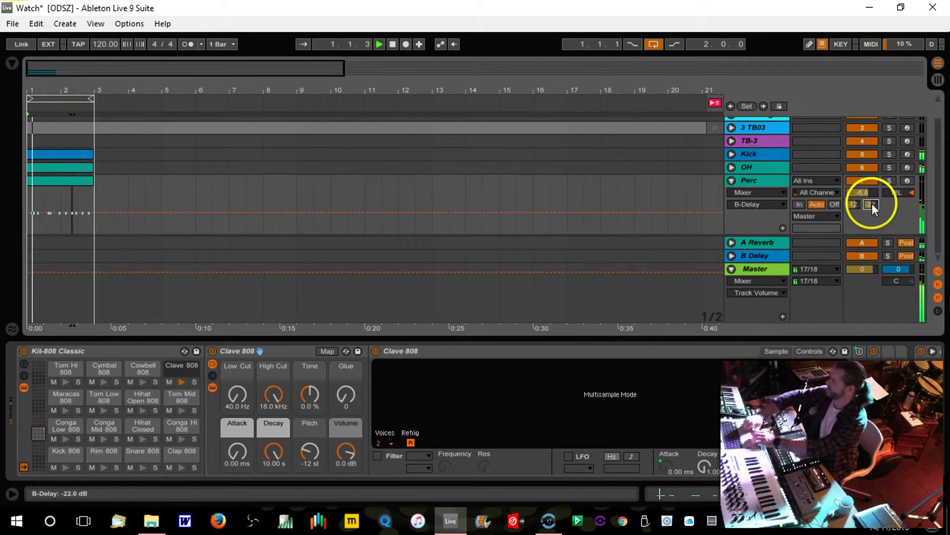
drag(890, 192, 870, 200)
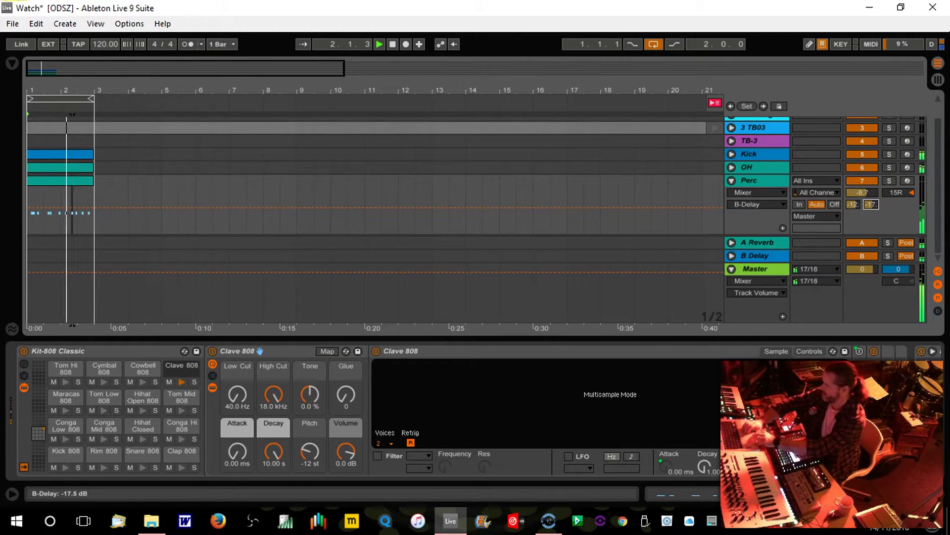
click(731, 181)
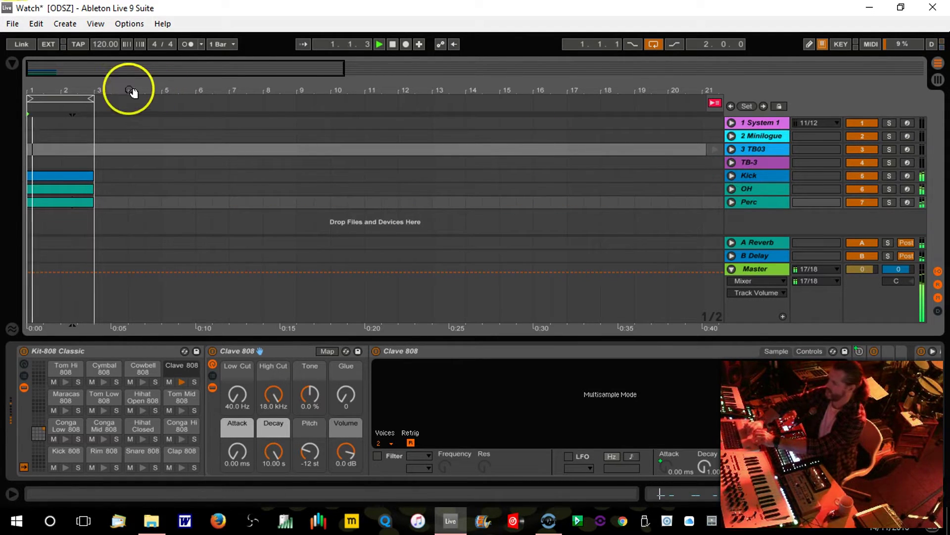
Duplicate the two-bar Kick clip three times and extend the arrangement loop to 8 bars
drag(85, 81, 75, 87)
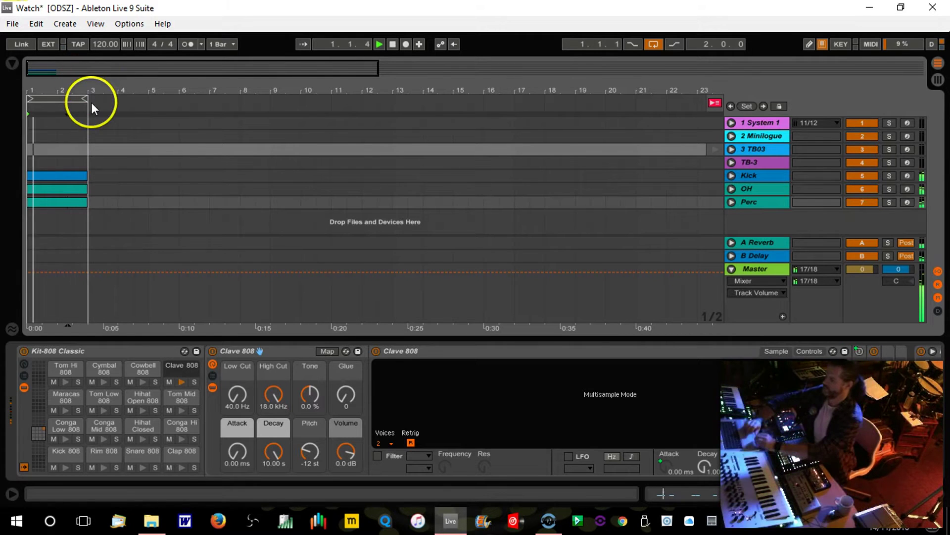
mouse_move(85, 99)
mouse_down()
mouse_move(192, 102)
mouse_move(237, 114)
mouse_up()
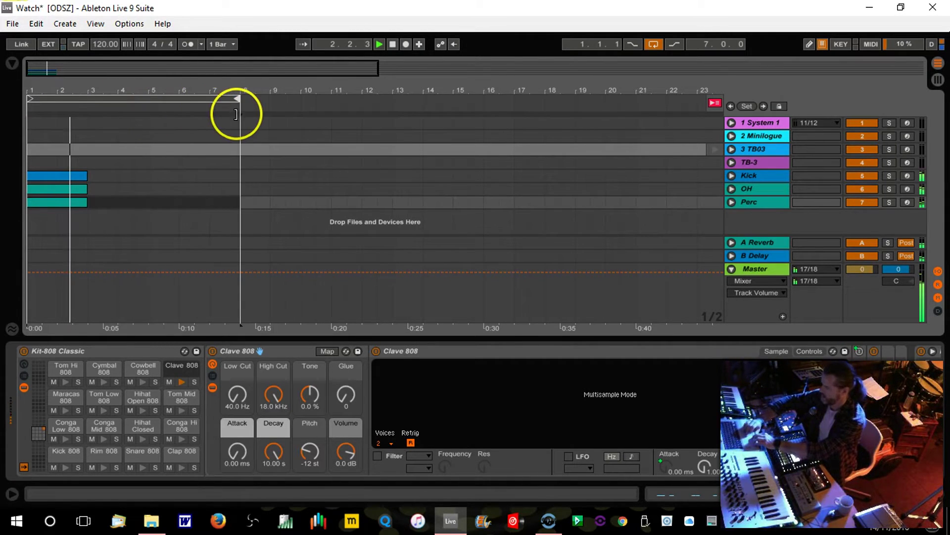
click(49, 176)
key(ctrl+d)
key(ctrl+d)
key(ctrl+d)
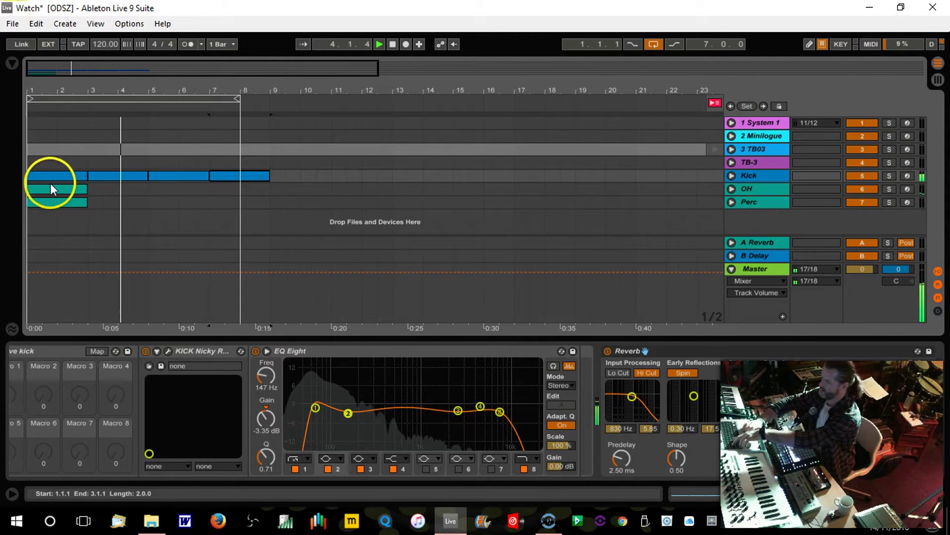
drag(241, 97, 269, 99)
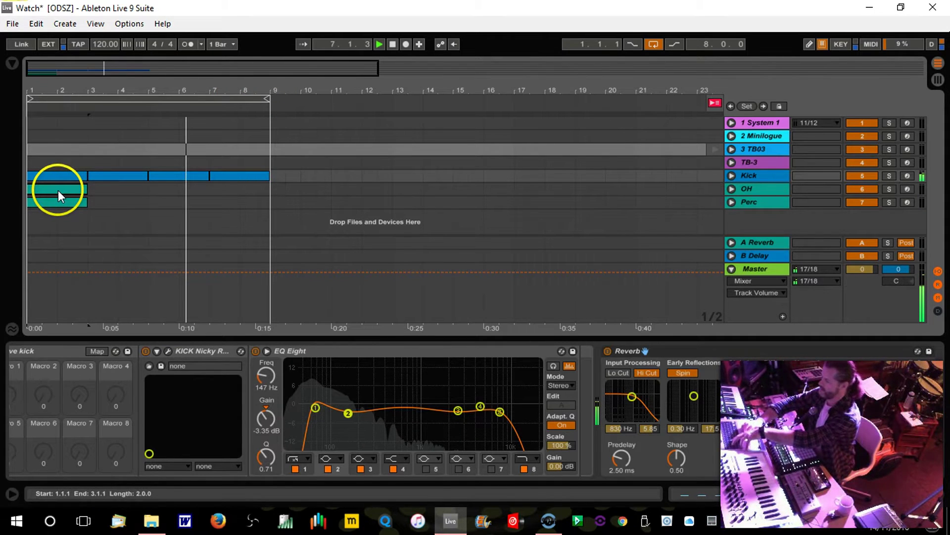
Duplicate the two-bar OH clip eight times so the hi-hats run up to bar 19
click(58, 190)
key(ctrl+d)
key(ctrl+d)
key(ctrl+d)
key(ctrl+d)
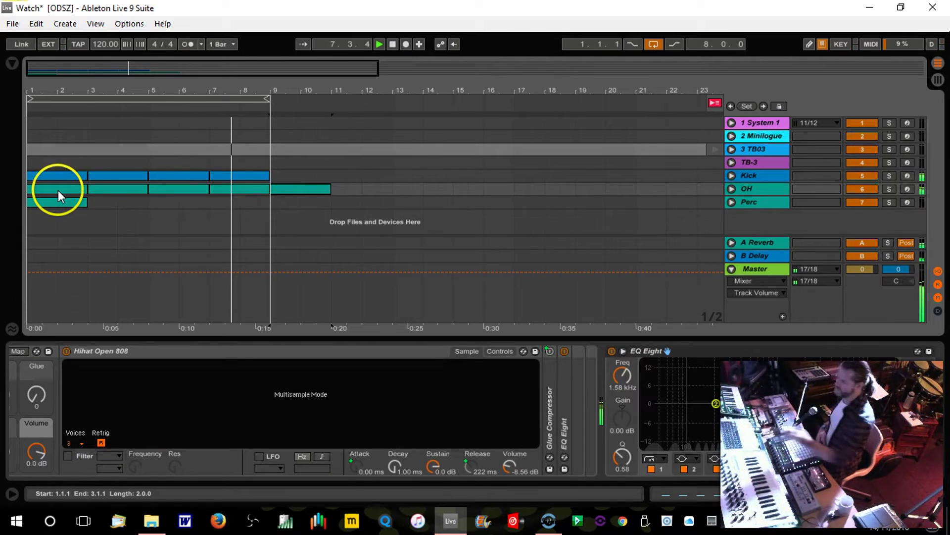
key(ctrl+d)
key(ctrl+d)
key(ctrl+d)
key(ctrl+d)
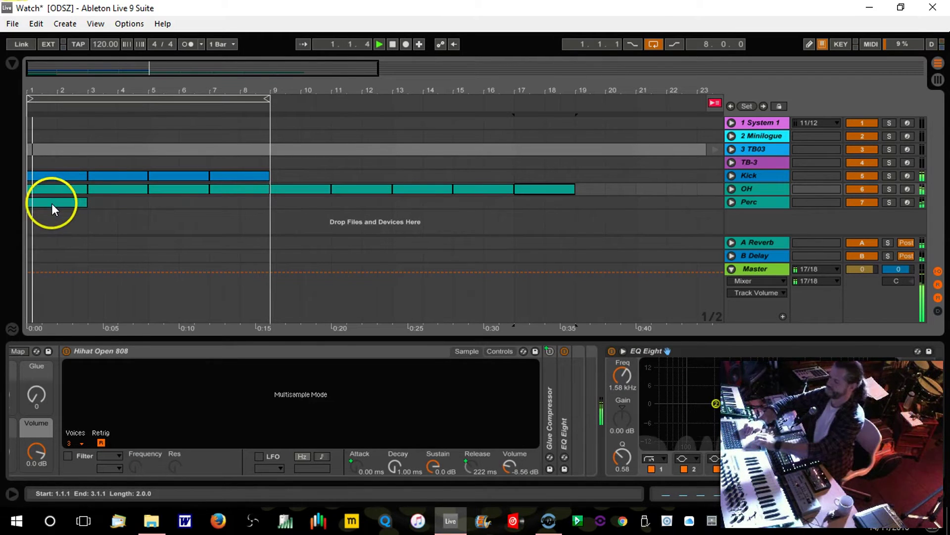
Duplicate the two-bar Perc clip four times so the percussion runs up to bar 11
click(320, 219)
drag(320, 219, 47, 204)
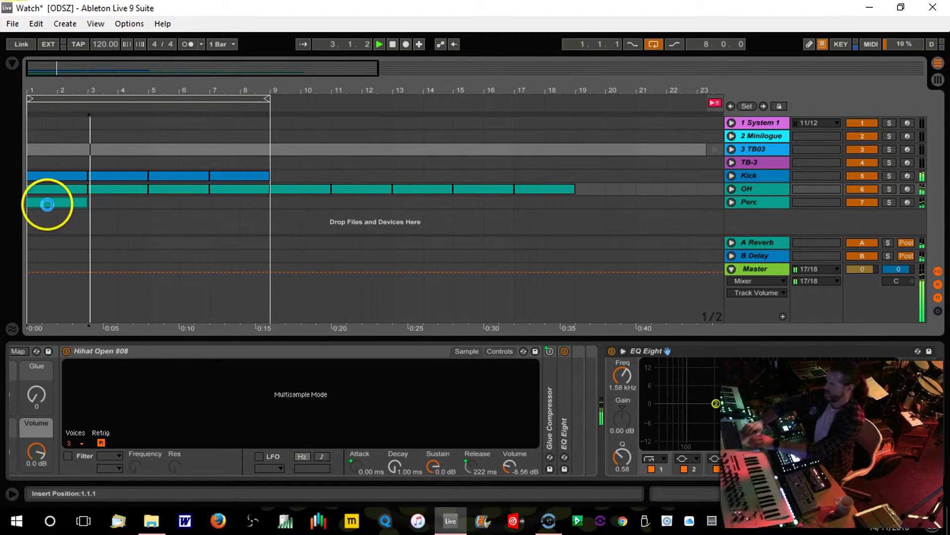
click(47, 204)
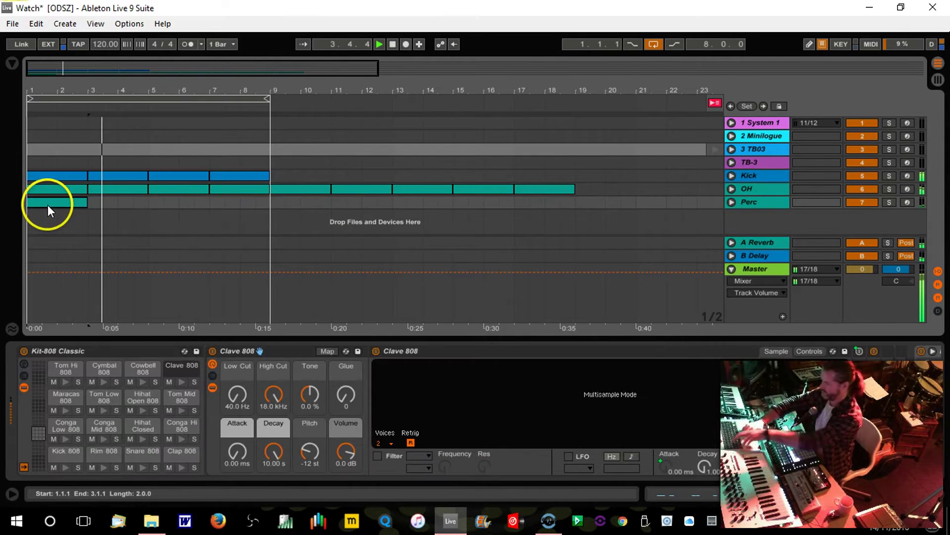
key(ctrl+d)
key(ctrl+d)
key(ctrl+d)
key(ctrl+d)
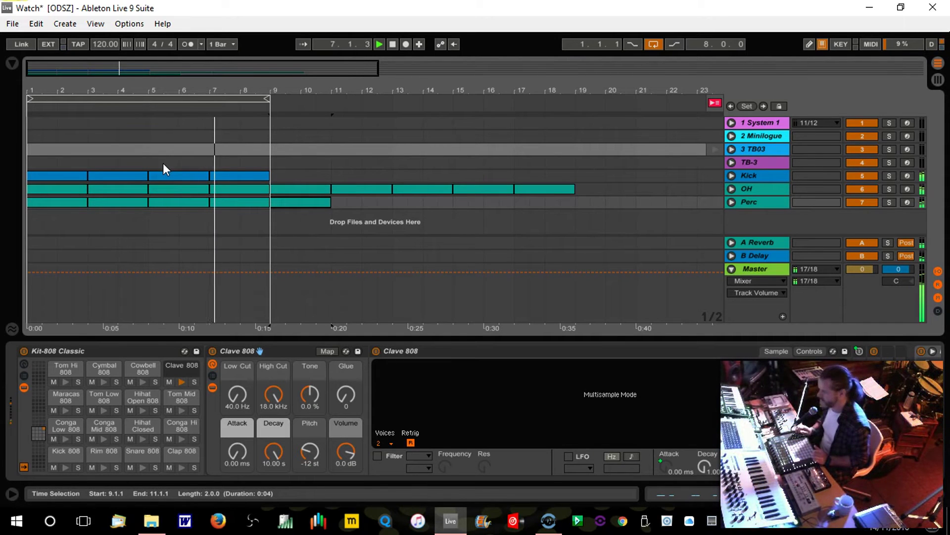
Duplicate the Perc track with its clips and name the copy Tom
double_click(750, 203)
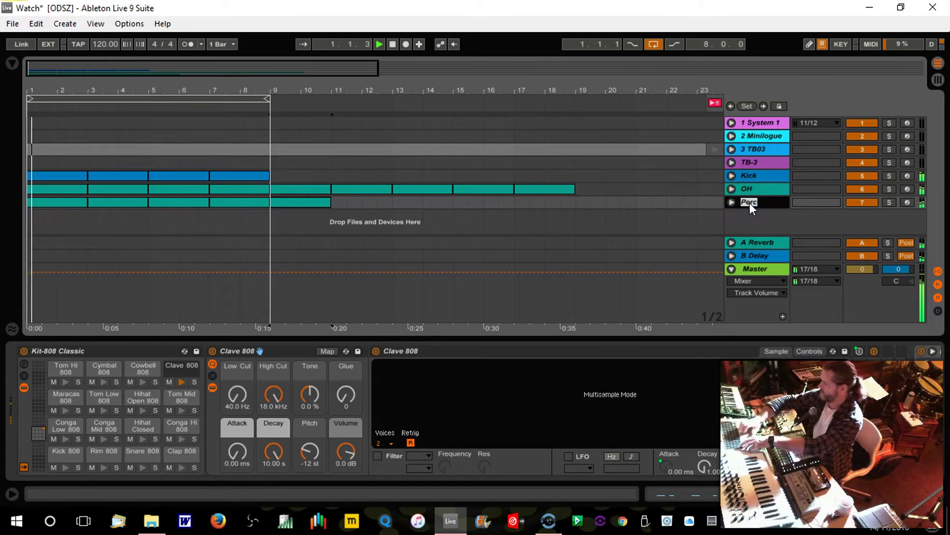
click(749, 203)
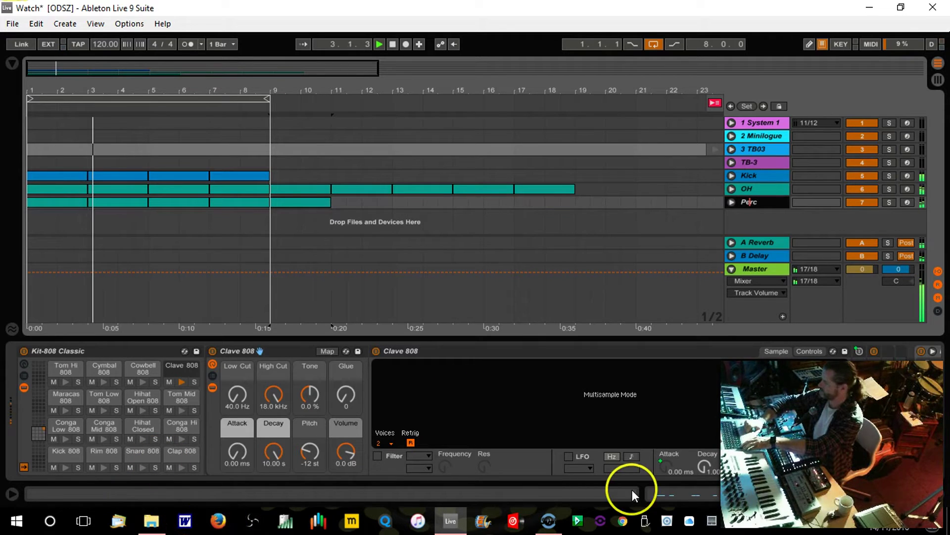
click(761, 203)
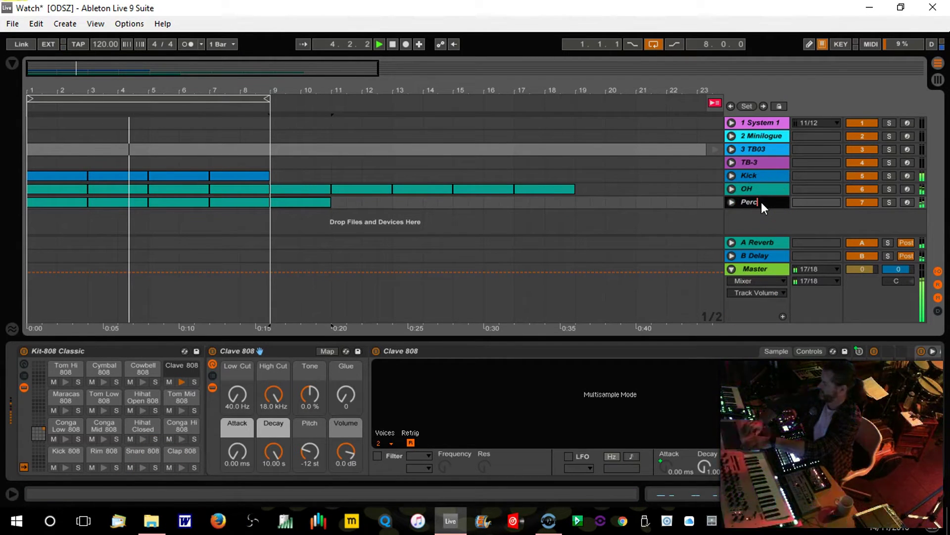
click(761, 203)
key(ctrl+d)
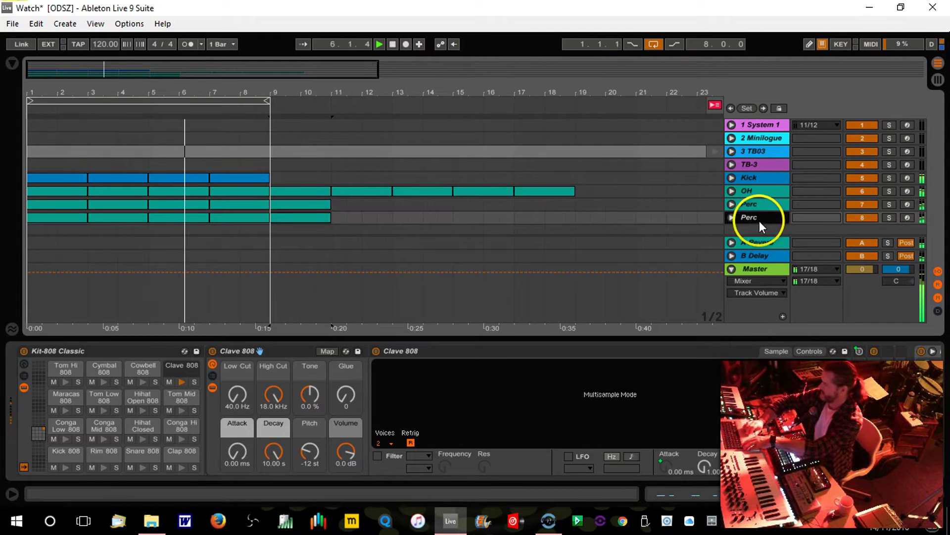
text(Tom)
key(Return)
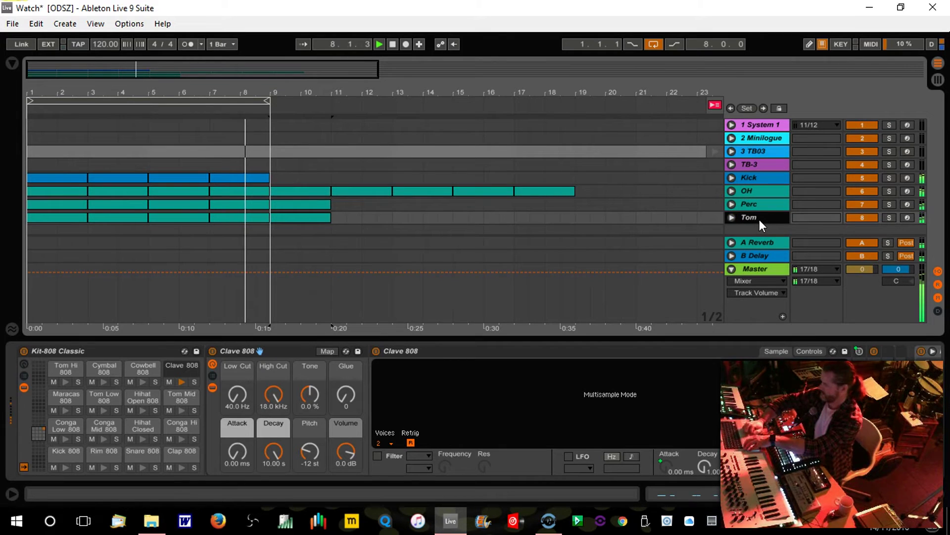
click(204, 236)
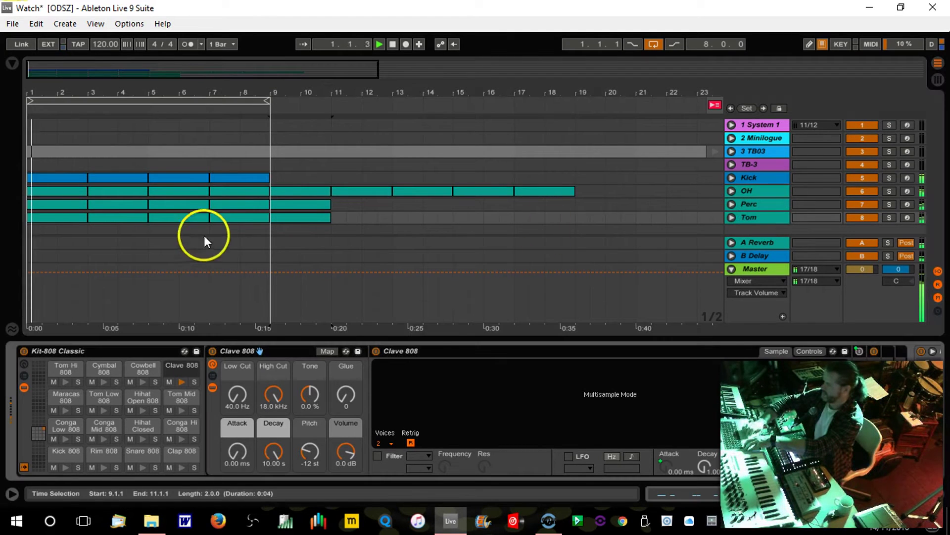
Delete the Tom clips after the first two-bar one and shorten the arrangement loop to 2 bars
click(72, 216)
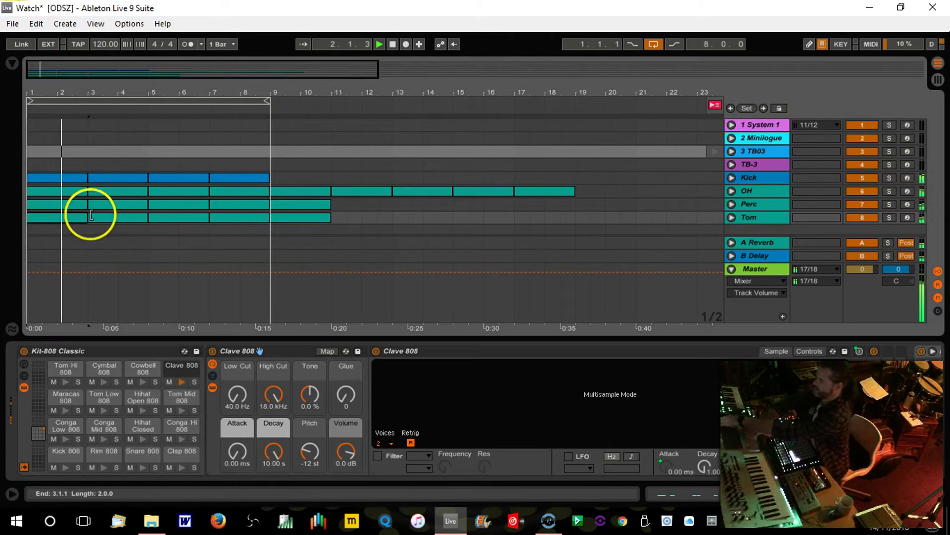
drag(103, 218, 291, 218)
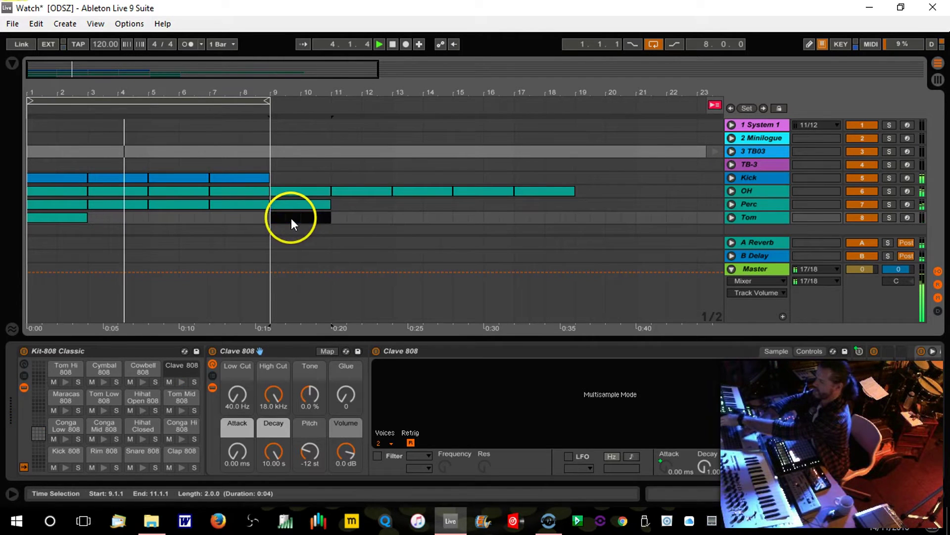
drag(267, 103, 88, 118)
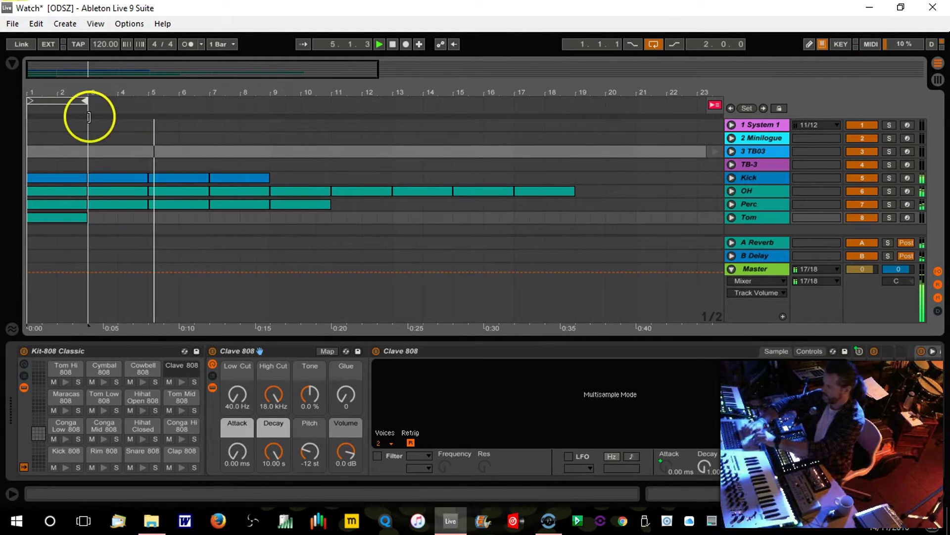
Open the two-bar Tom clip and audition the kit's Tom Mid, Tom Low and Conga Hi sounds
double_click(76, 219)
click(232, 191)
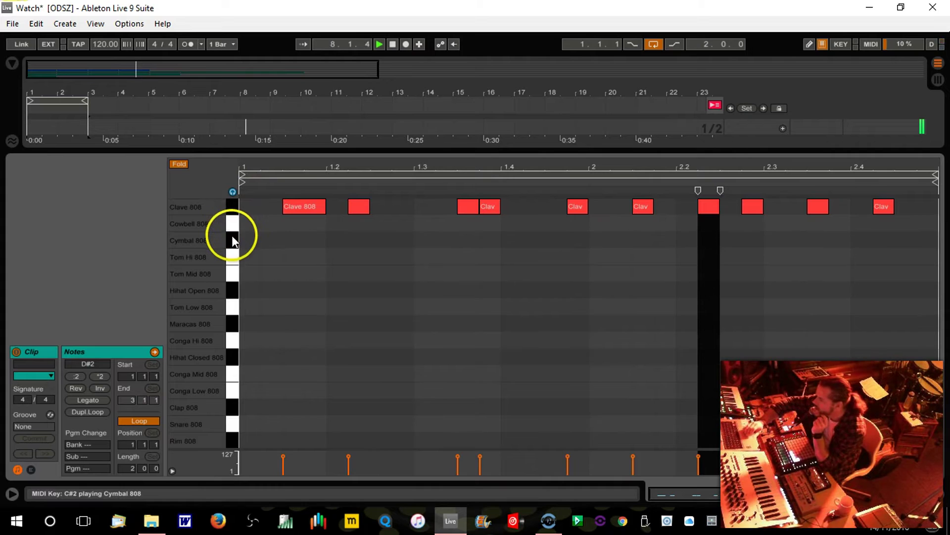
click(233, 272)
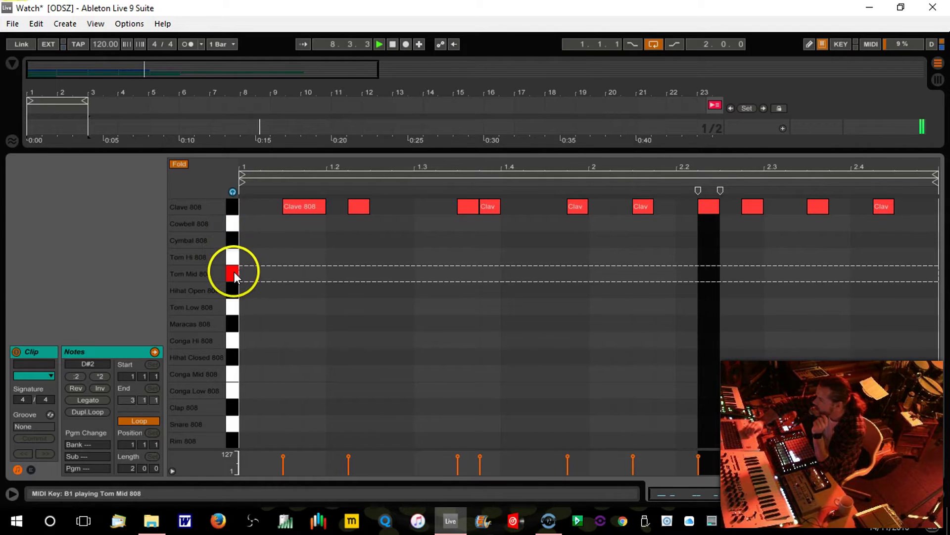
click(233, 304)
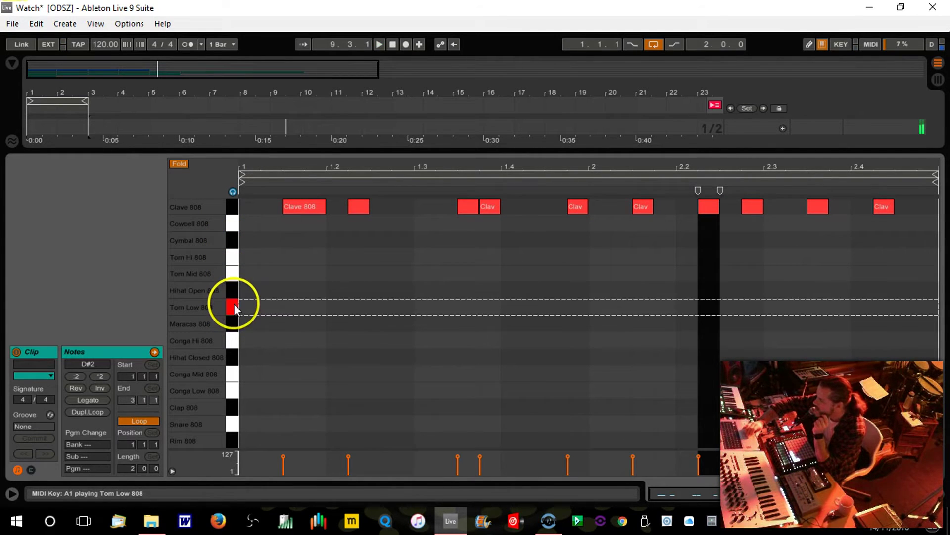
click(233, 304)
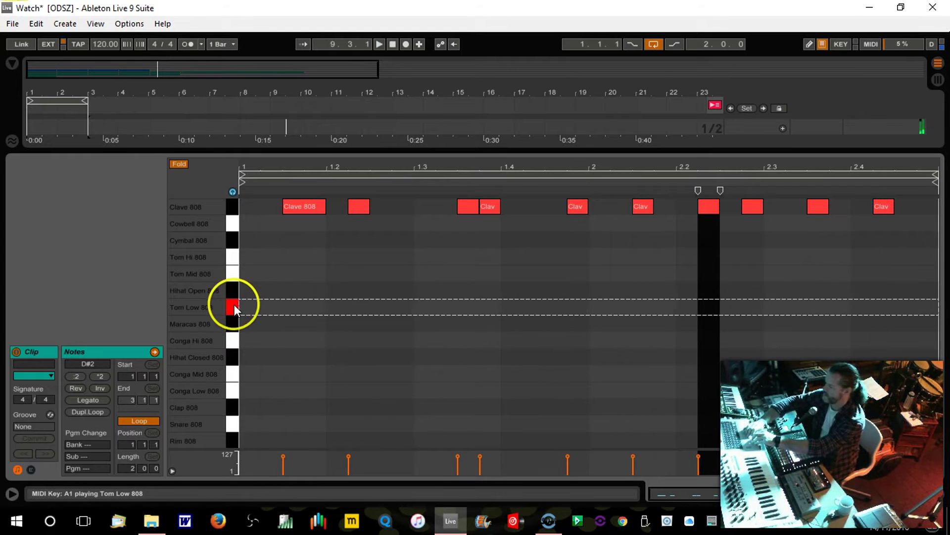
click(234, 304)
click(234, 304)
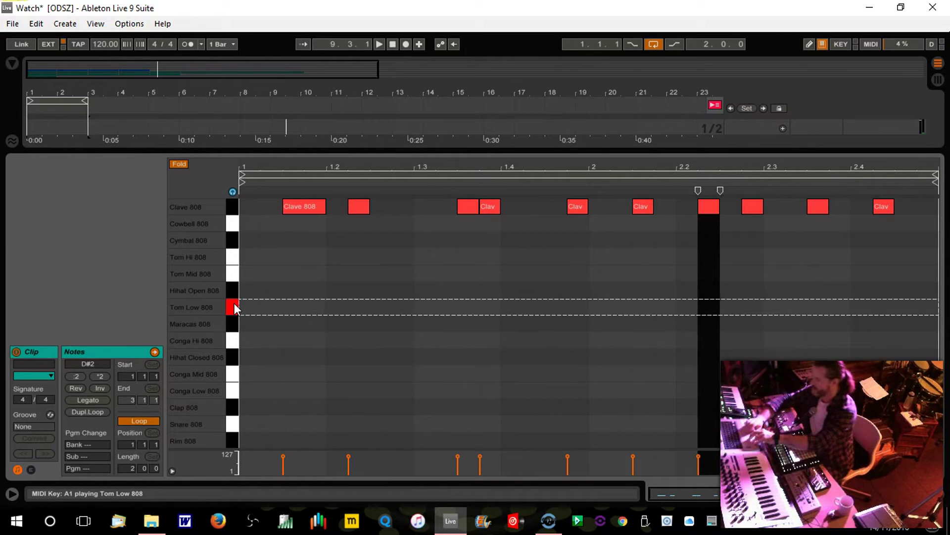
click(233, 291)
click(234, 306)
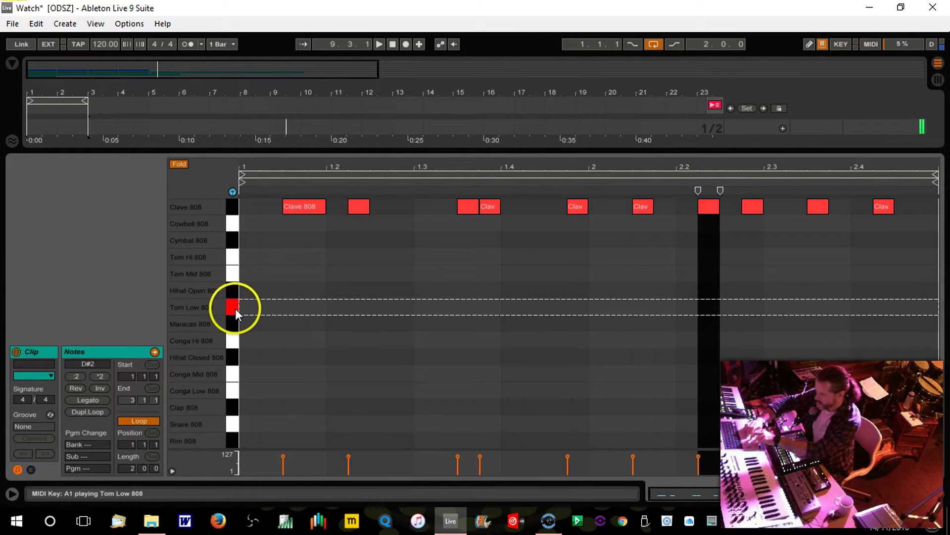
click(233, 318)
click(231, 343)
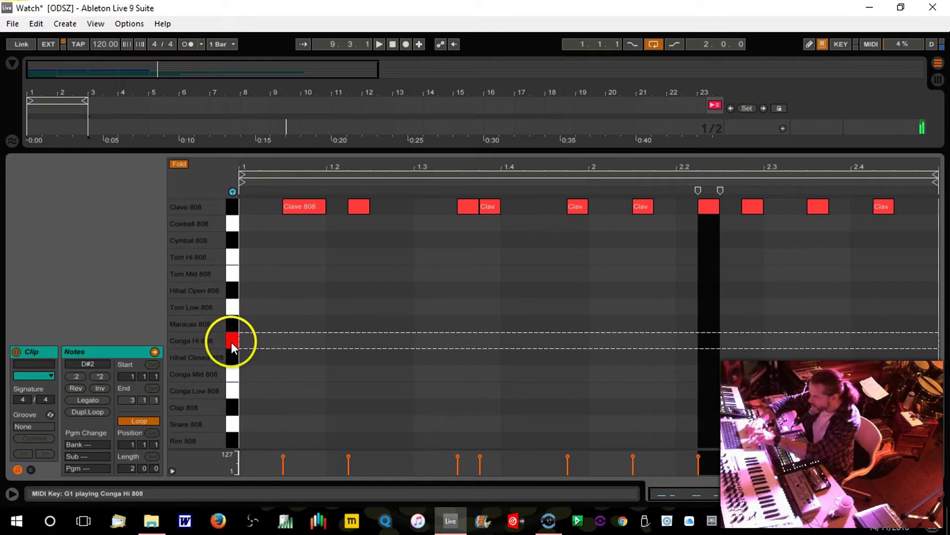
click(232, 355)
click(231, 336)
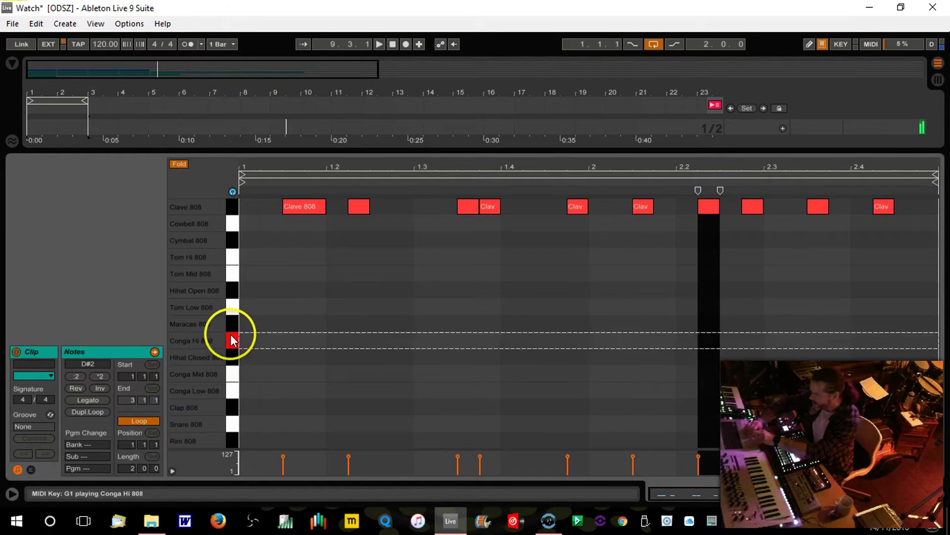
Audition the Tom Mid 808 pad and move the low-cut band of the Tom track's EQ Eight to 197 Hz
key(shift+Tab)
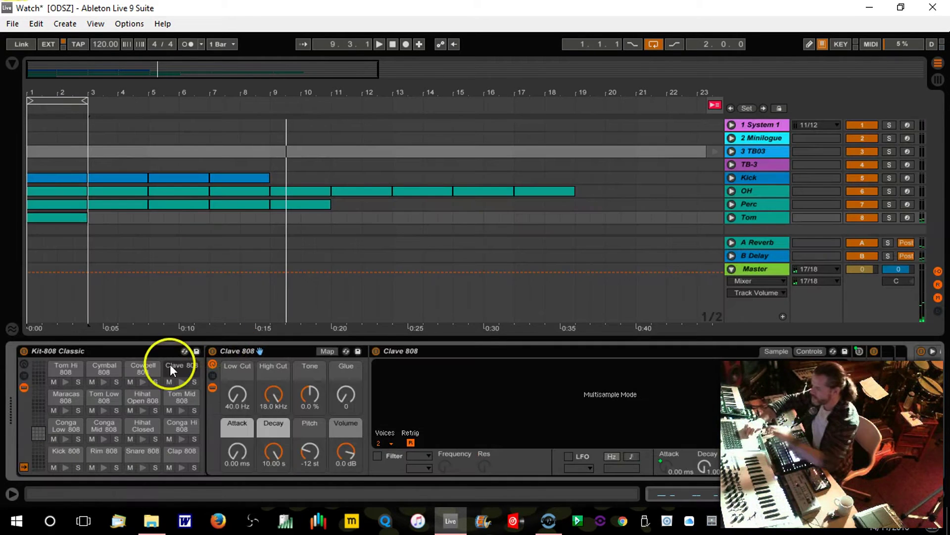
click(182, 410)
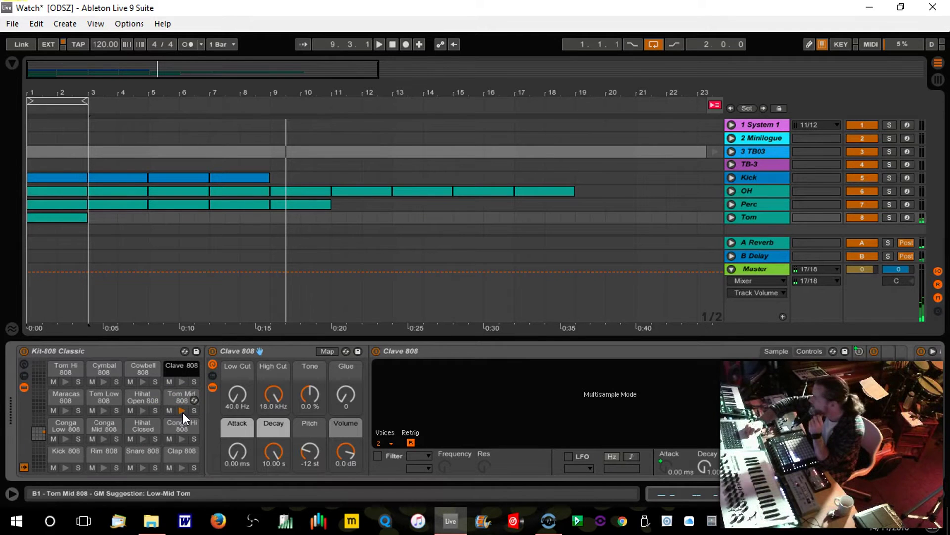
click(862, 489)
drag(738, 422, 644, 414)
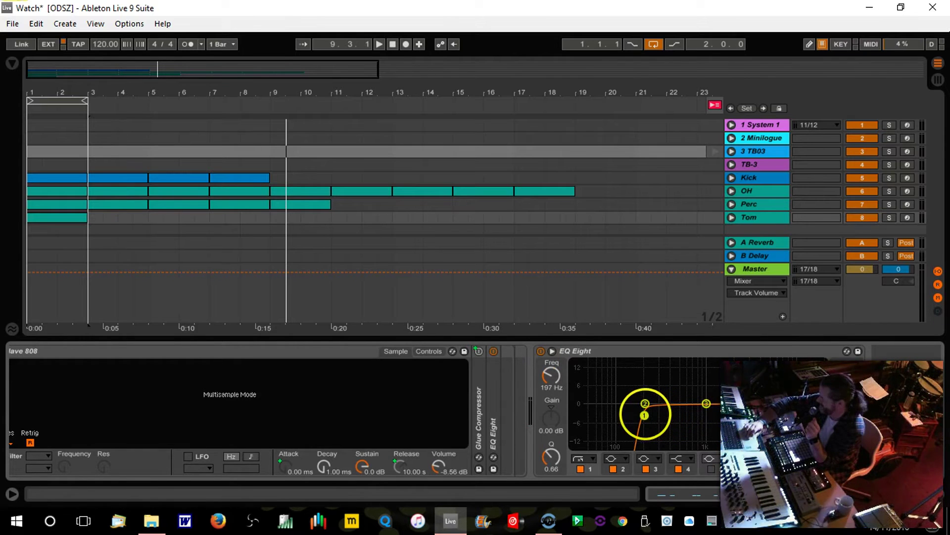
In the Perc track's EQ Eight, set band 1 to 264 Hz with Q 0.47 and a higher band to 3.11 kHz during playback
click(759, 205)
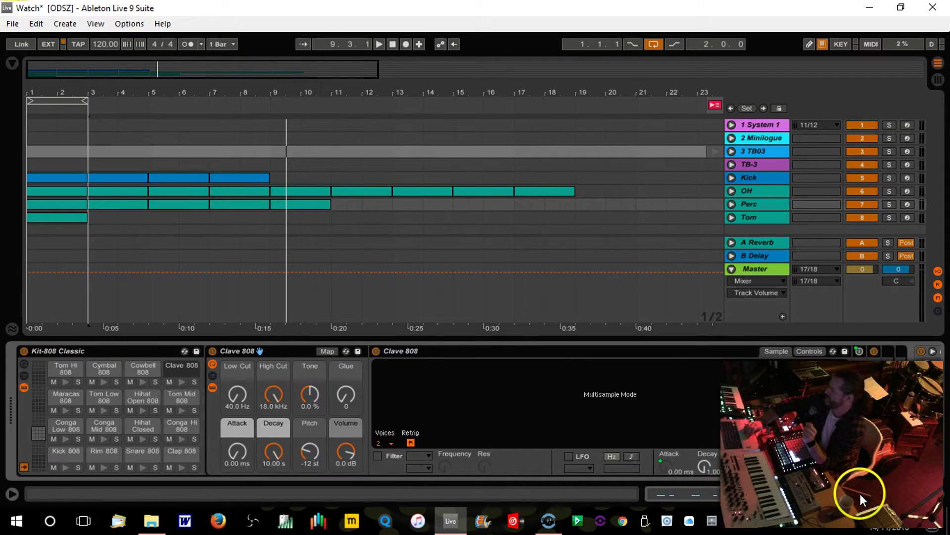
drag(862, 492, 939, 491)
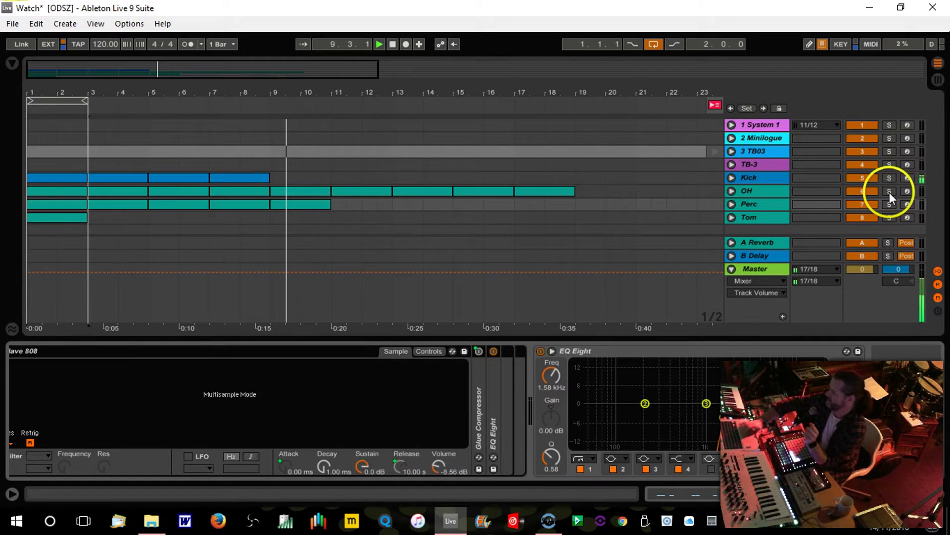
key(space)
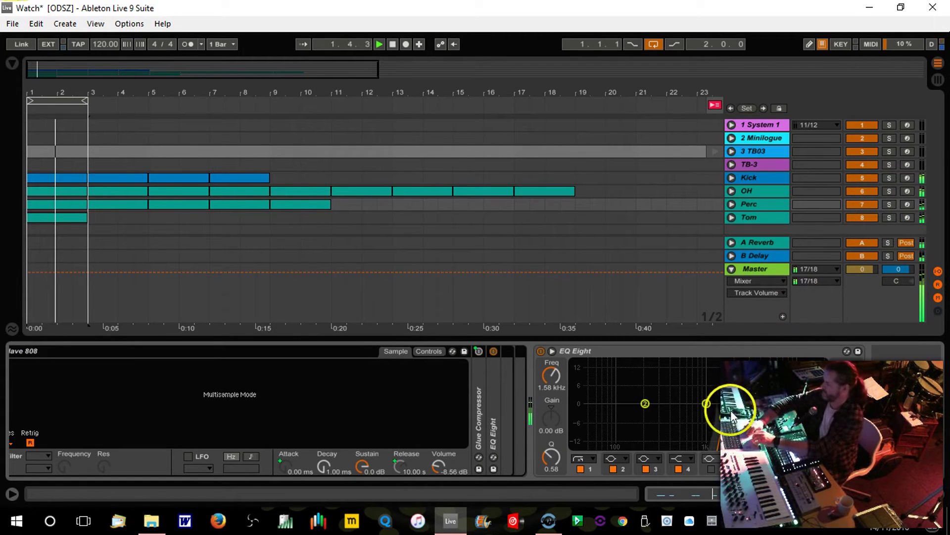
drag(721, 414, 770, 427)
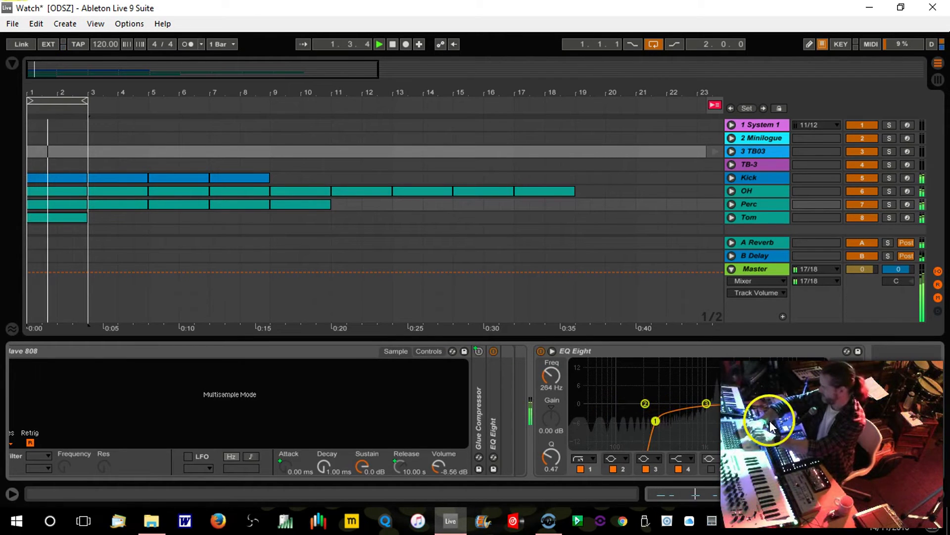
click(812, 469)
drag(816, 418, 747, 416)
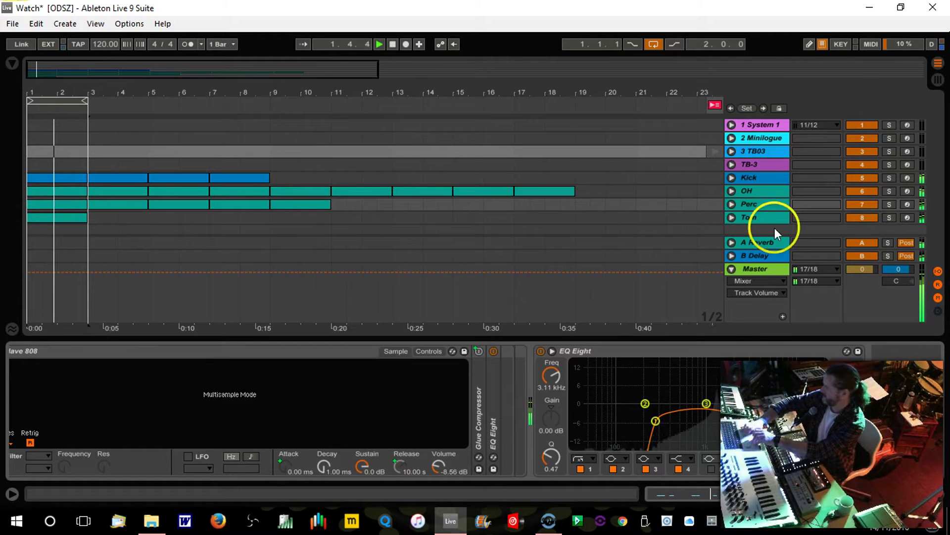
Lower the Perc track's volume to about -33 dB
click(732, 204)
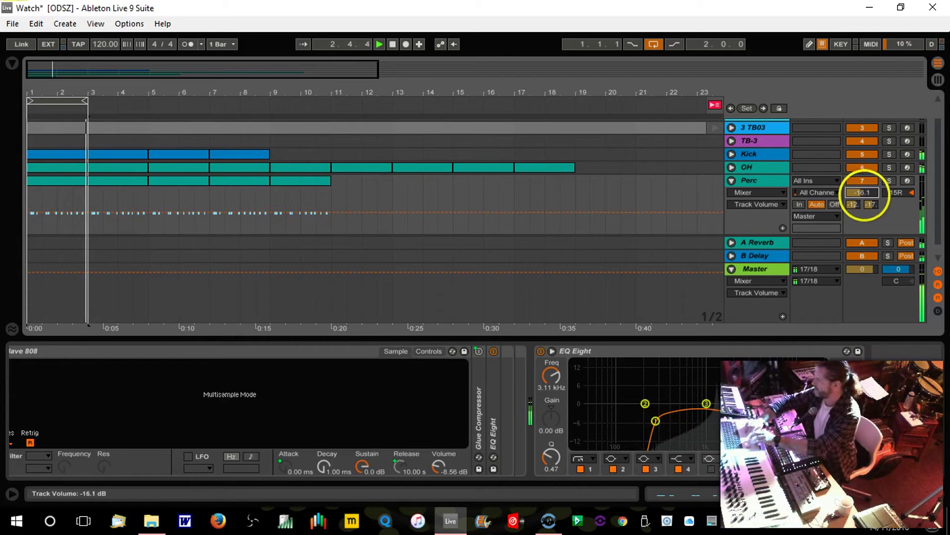
drag(863, 193, 864, 192)
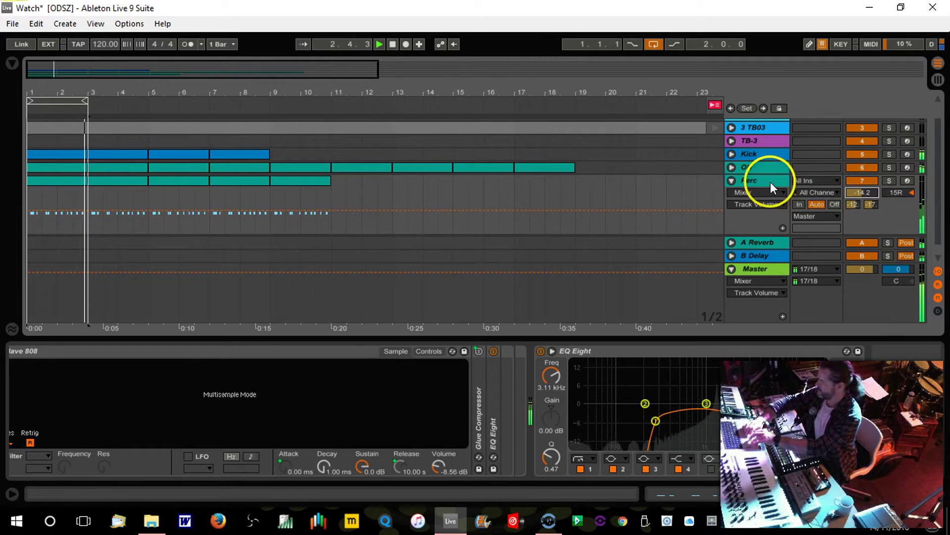
drag(848, 195, 856, 201)
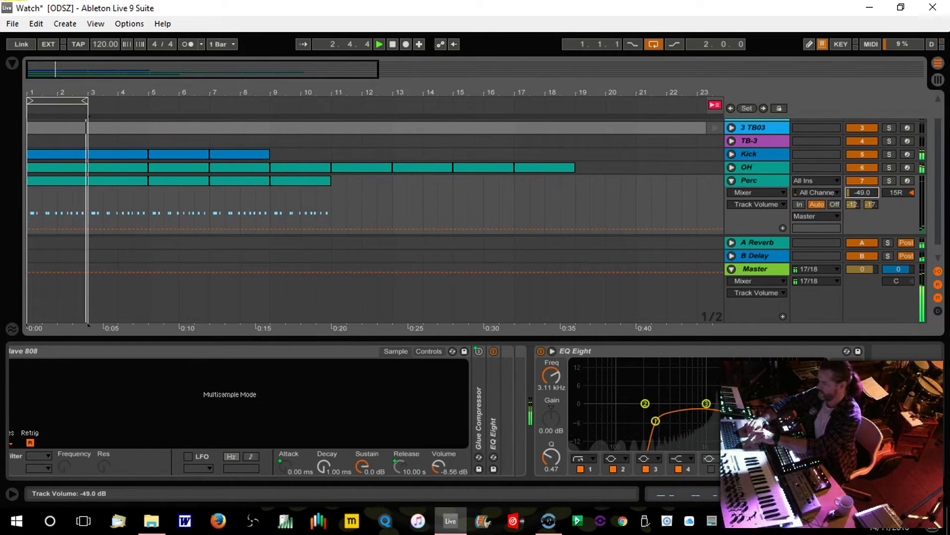
click(869, 179)
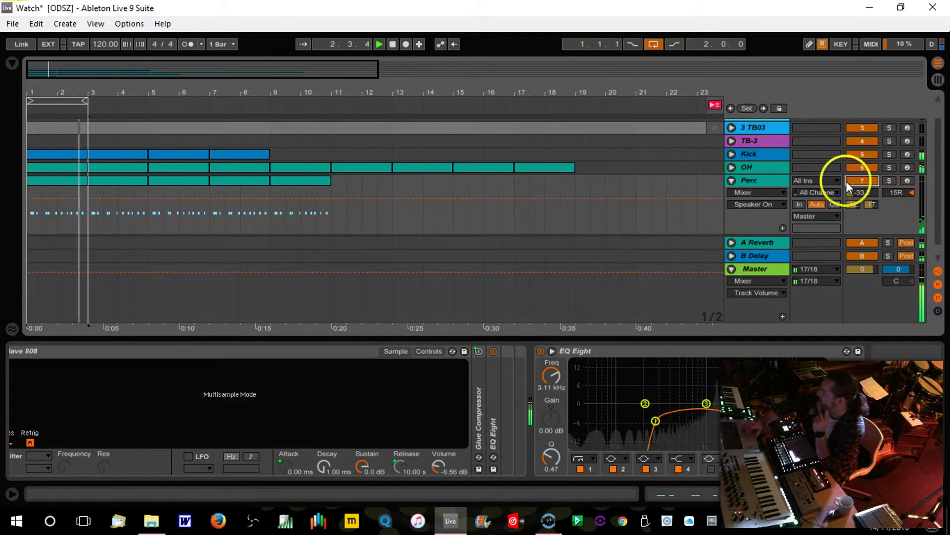
click(732, 179)
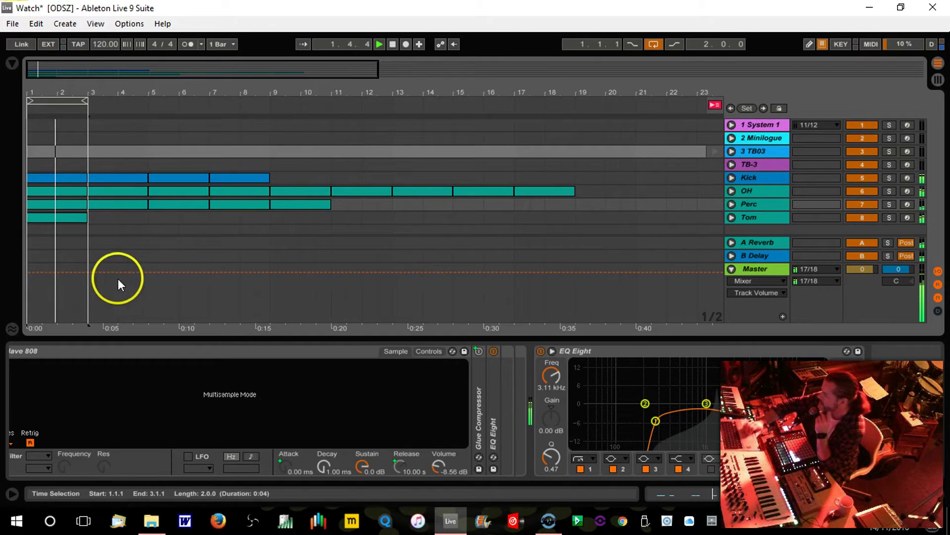
Delete all the Clave 808 notes from the two-bar Tom clip
click(74, 217)
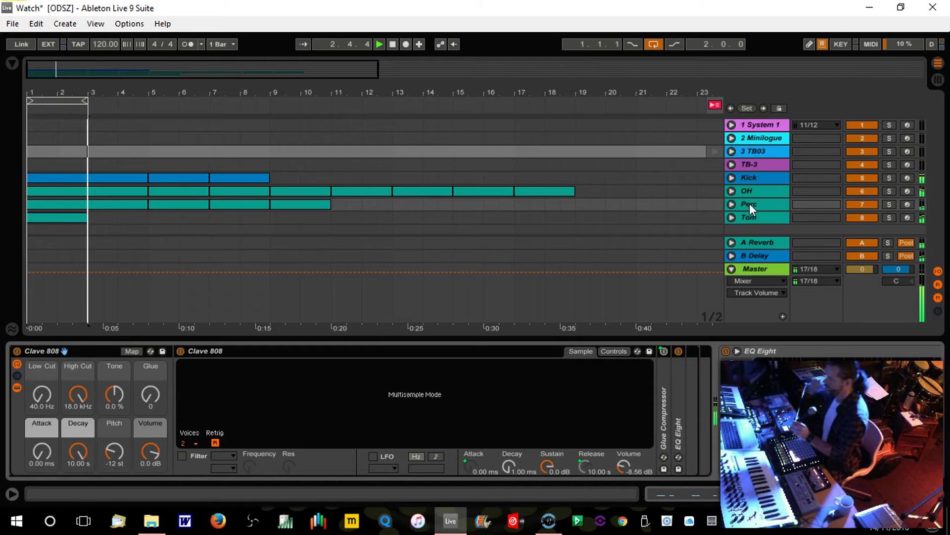
double_click(71, 218)
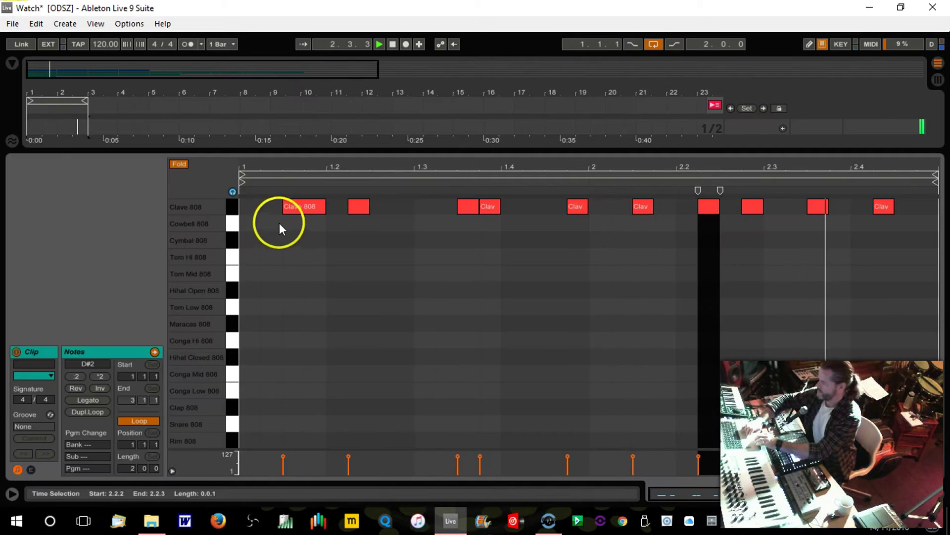
click(232, 208)
key(Delete)
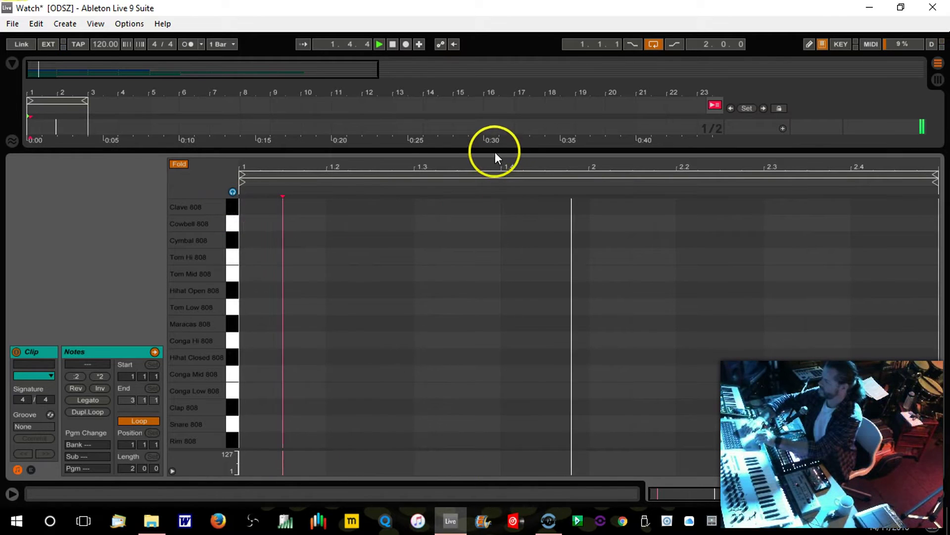
Set the Perc track's volume to about -17.1 dB
drag(495, 148, 480, 374)
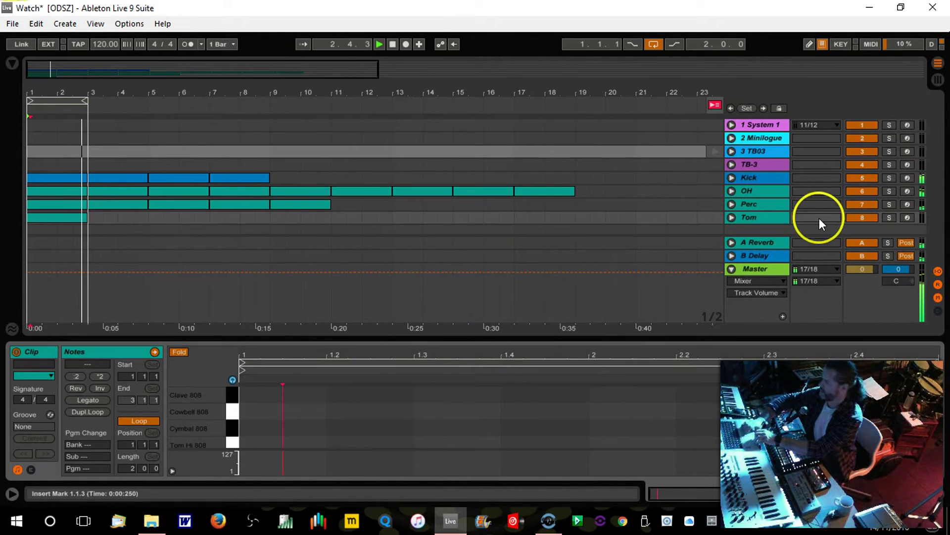
click(731, 204)
drag(864, 192, 864, 192)
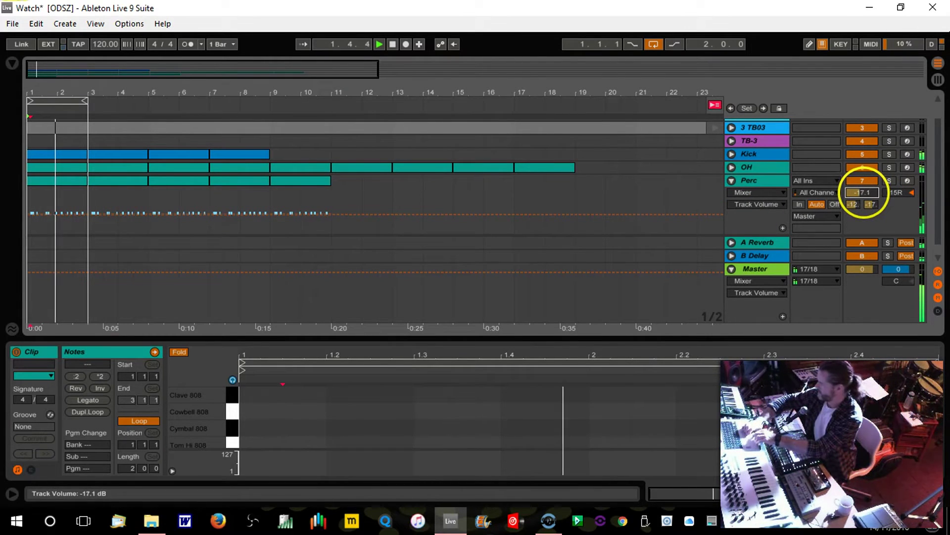
click(731, 181)
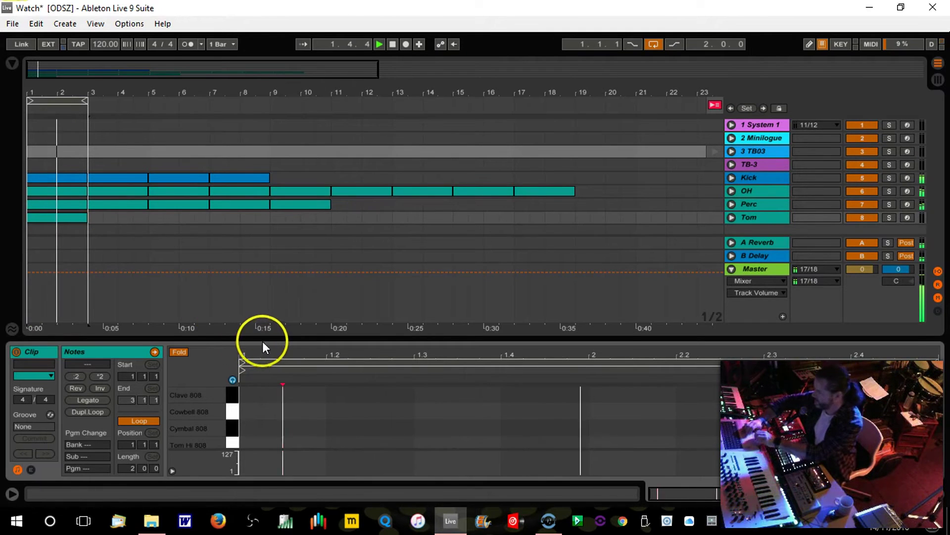
Audition Tom Low 808 in the emptied Tom clip and add sixteenth notes for it at 1.3.4 and 1.4.3
drag(263, 340, 271, 111)
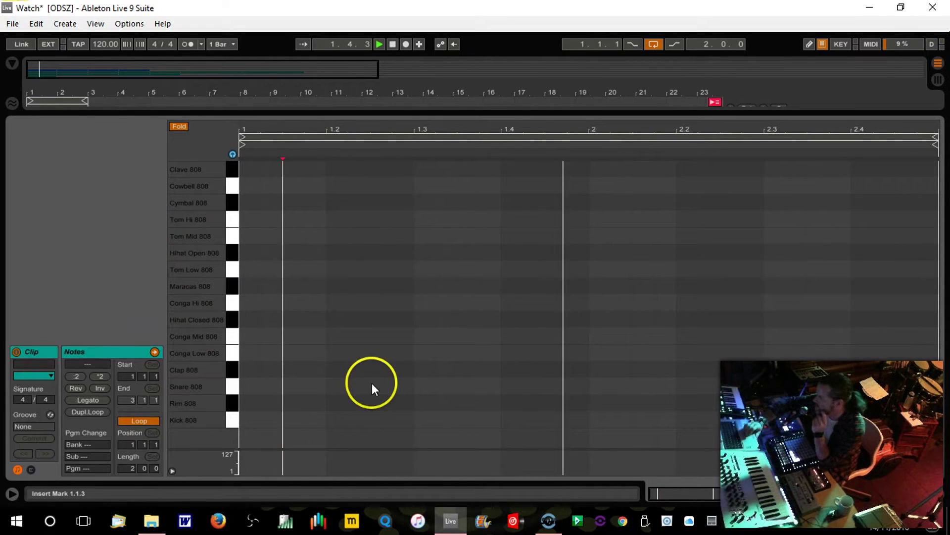
click(233, 321)
click(230, 268)
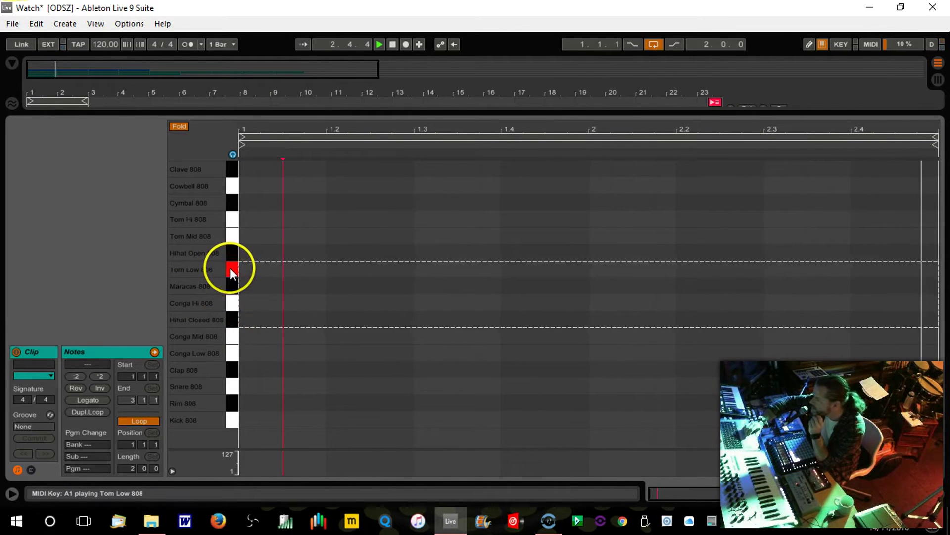
click(230, 269)
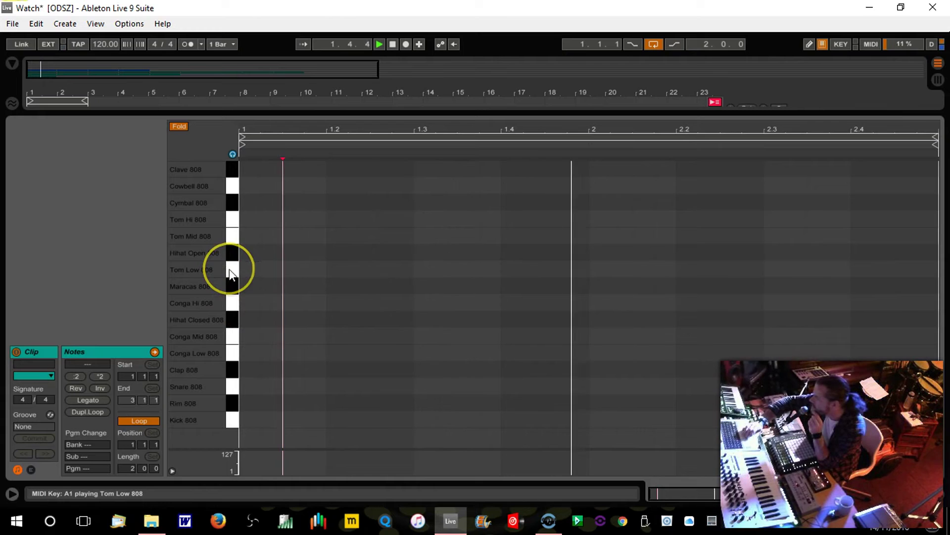
double_click(494, 269)
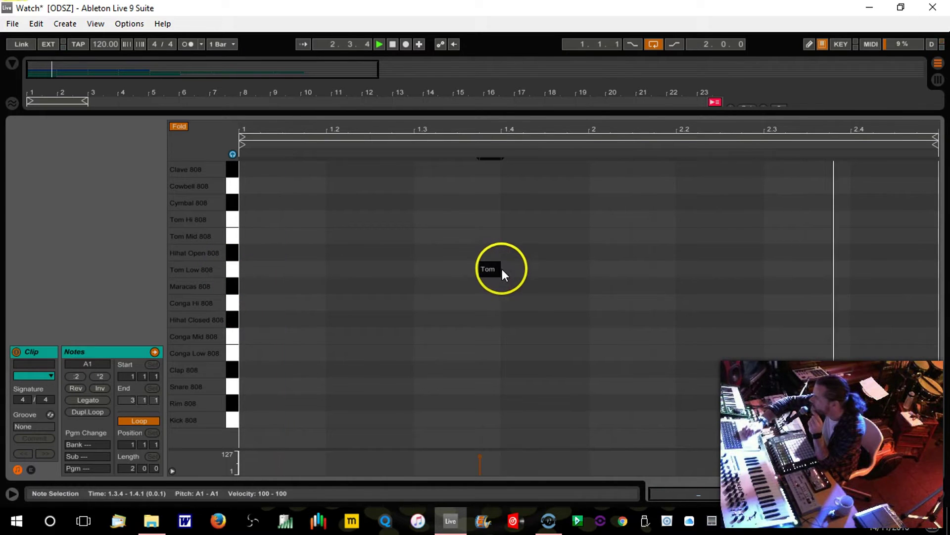
double_click(558, 268)
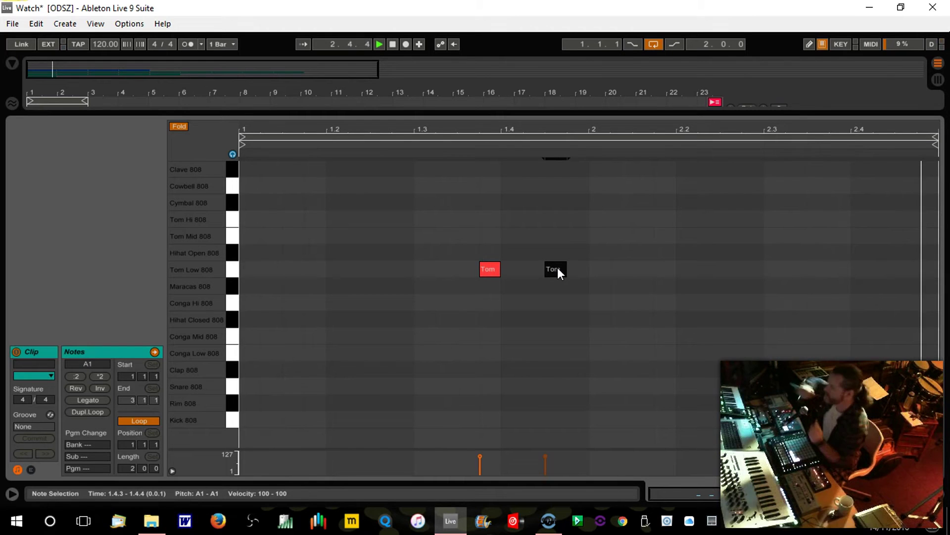
Add two more Tom Low 808 sixteenth notes in the second bar of the Tom clip, at 2.3.4 and 2.4.3
click(672, 269)
click(814, 262)
double_click(816, 262)
click(859, 268)
double_click(859, 269)
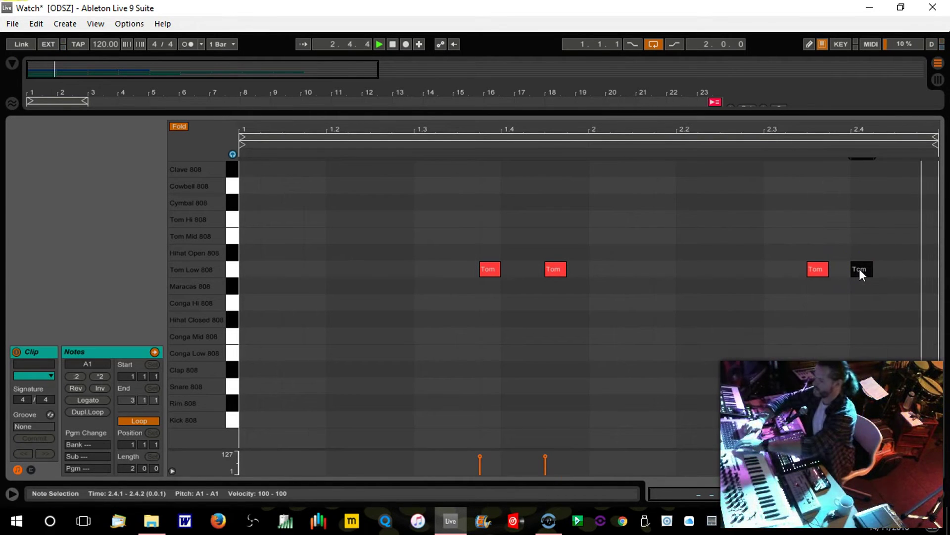
drag(860, 269, 890, 269)
drag(817, 272, 839, 273)
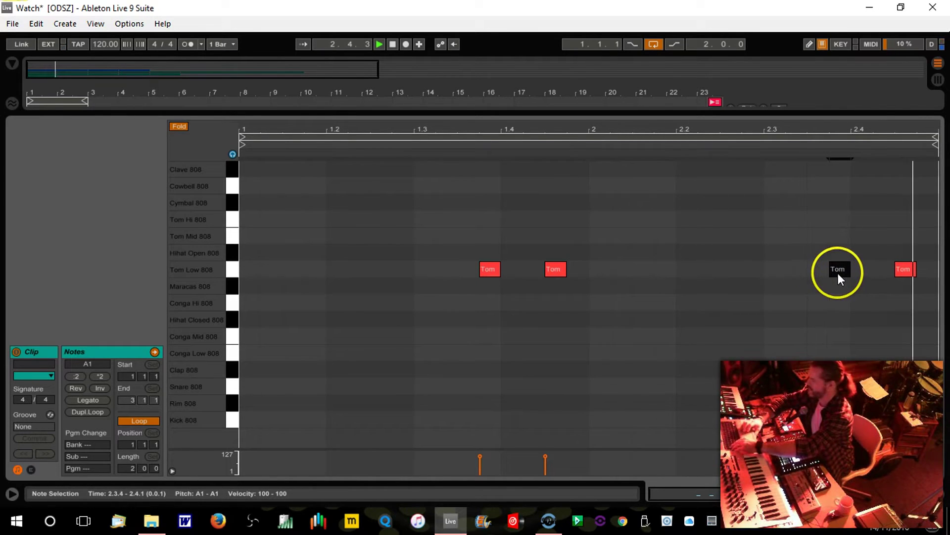
In the Tom track's EQ Eight, set the low cut to 51.9 Hz and the high cut to 866 Hz
key(shift+Tab)
drag(864, 492, 885, 492)
drag(649, 422, 593, 422)
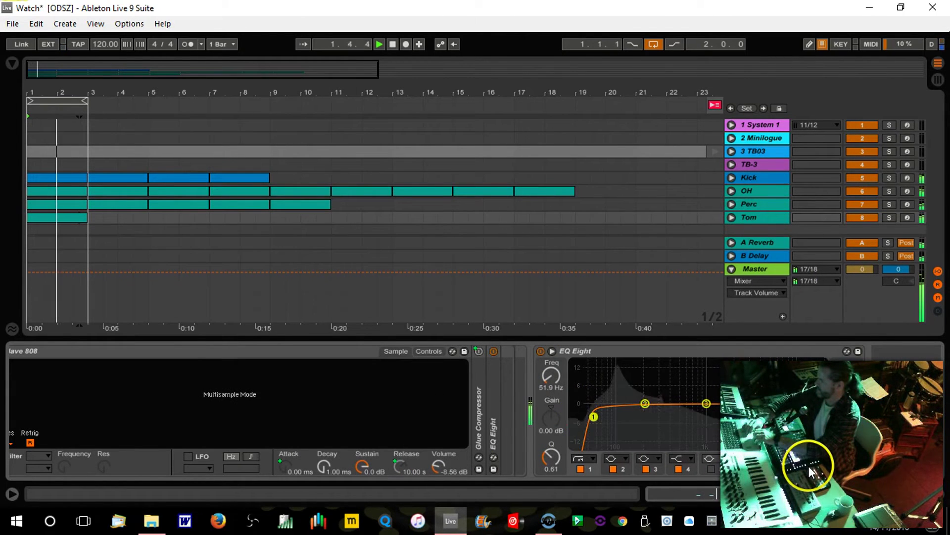
drag(815, 413, 701, 421)
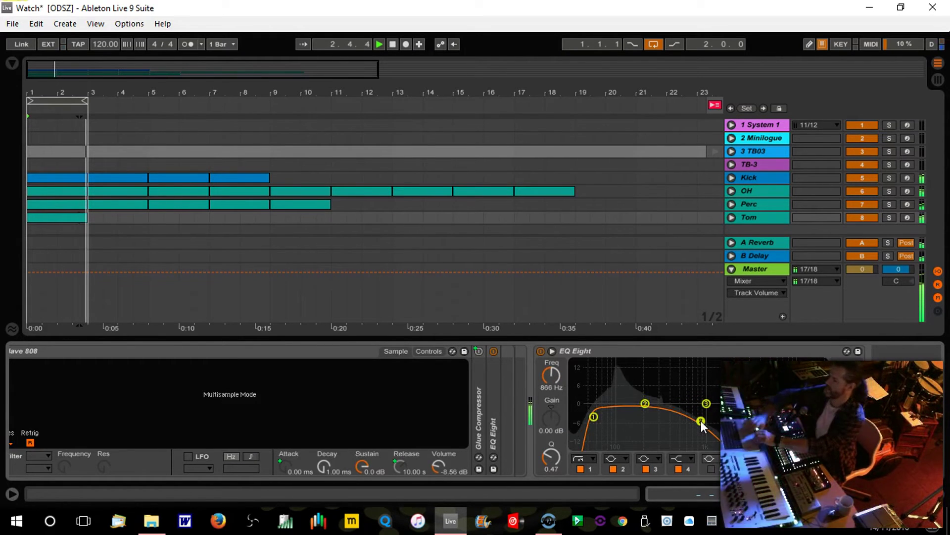
Duplicate the two-bar Tom clip three times so the pattern fills the arrangement up to bar 9
click(67, 225)
click(70, 216)
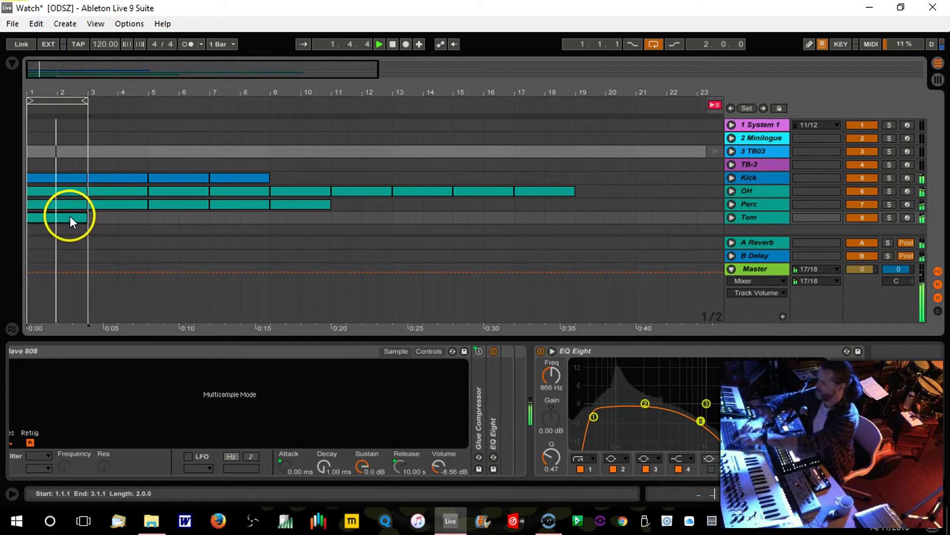
key(ctrl+d)
key(ctrl+d)
key(ctrl+d)
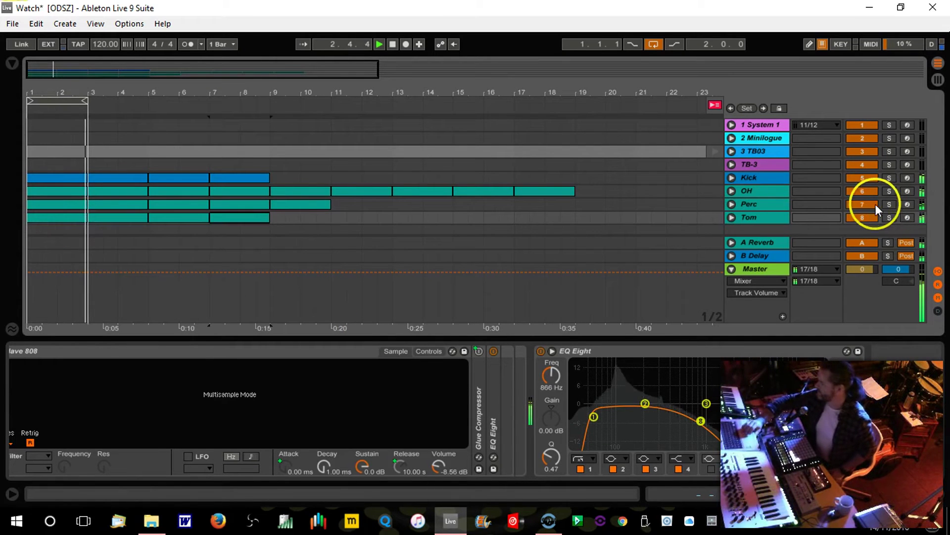
Mute the Perc track, and stretch the arrangement loop to eight bars before turning looping off
click(862, 204)
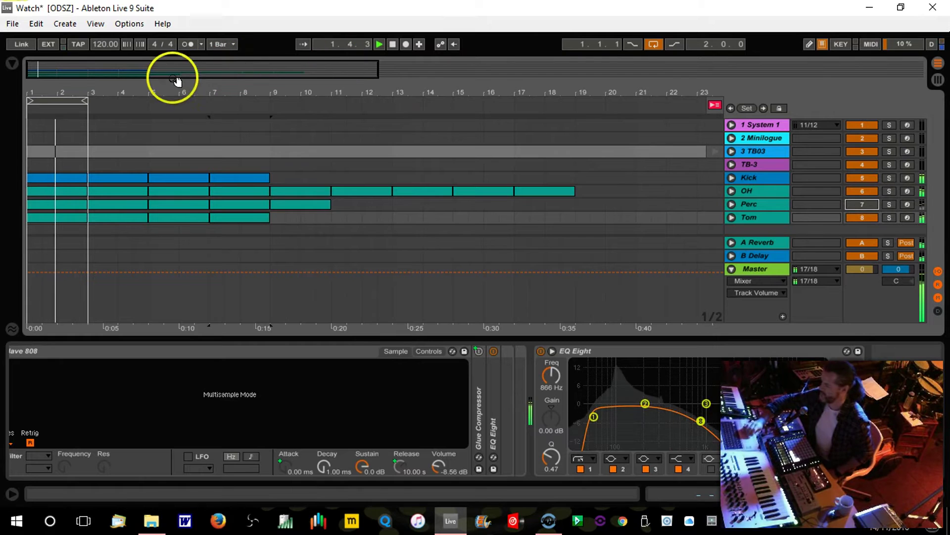
drag(86, 103, 273, 112)
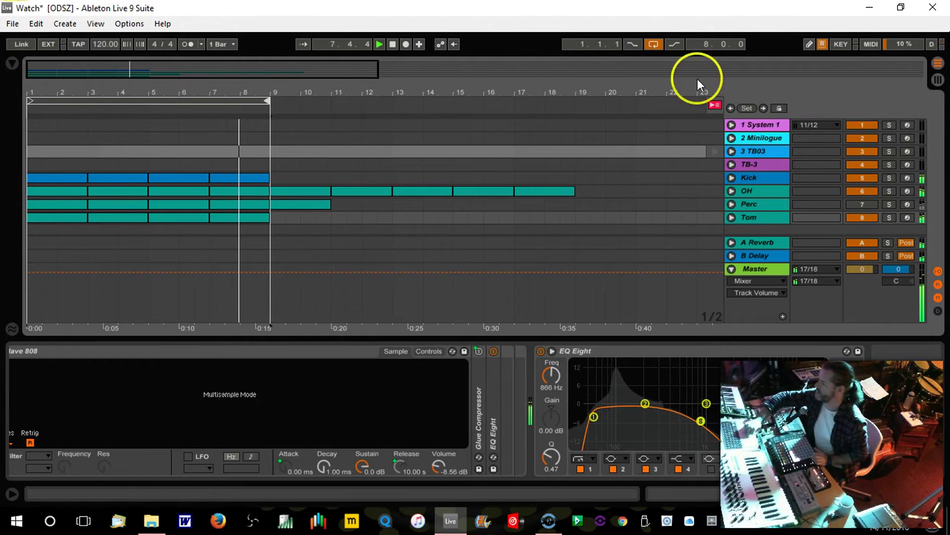
click(652, 44)
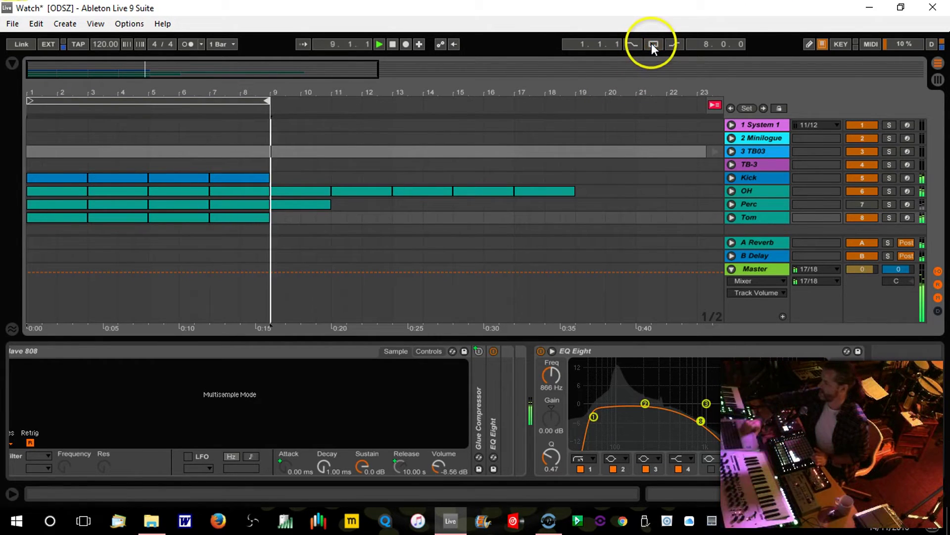
Duplicate the last Kick clip to reach bar 19 and the last Perc clip to reach bar 23
click(235, 177)
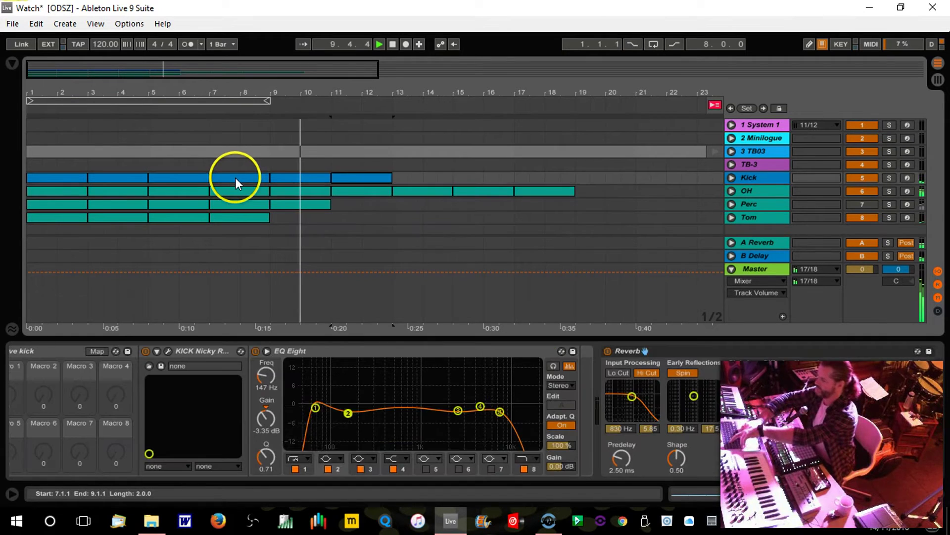
click(283, 205)
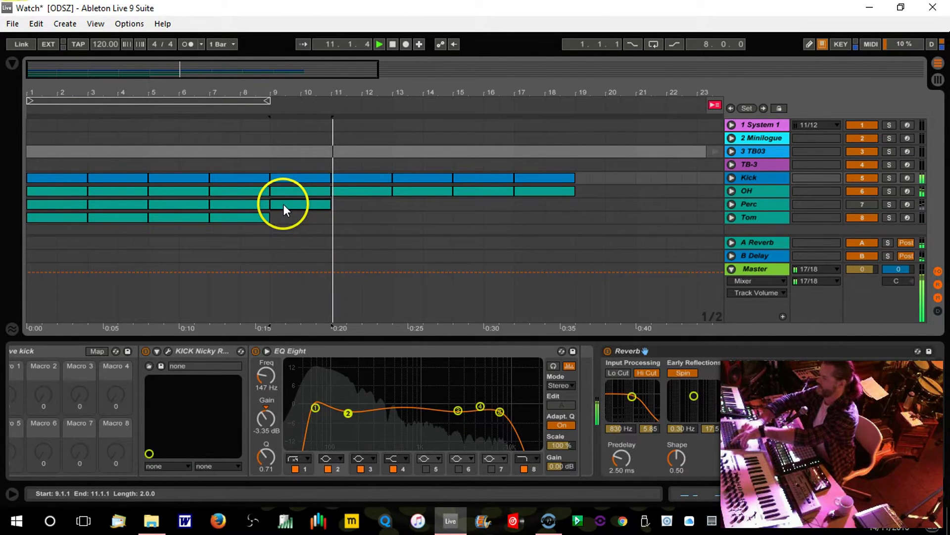
key(ctrl+d)
key(ctrl+d)
key(ctrl+d)
key(ctrl+d)
key(ctrl+d)
key(ctrl+d)
Duplicate the last Tom clip four times up to bar 17 and move the eight-bar loop to start at bar 9
click(263, 218)
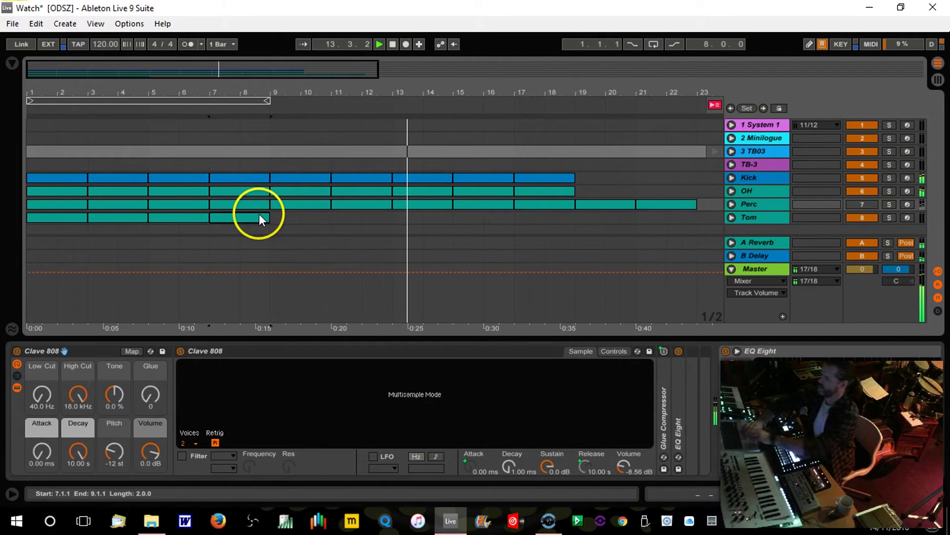
key(ctrl+d)
key(ctrl+d)
key(ctrl+d)
key(ctrl+d)
drag(233, 101, 470, 92)
Copy the TB03 session clip into the arrangement from bar 9 to 17 and play that section with looping on
key(Tab)
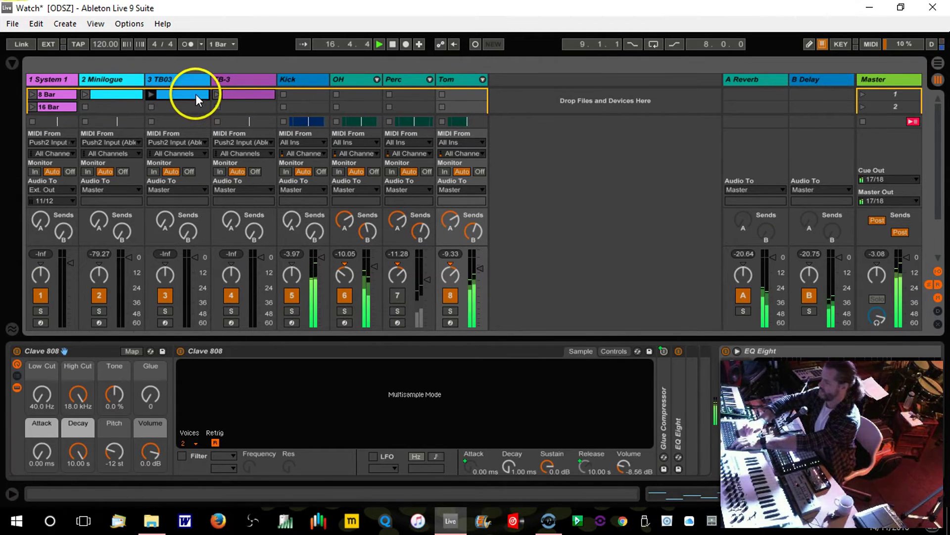
key(Tab)
drag(177, 109, 276, 148)
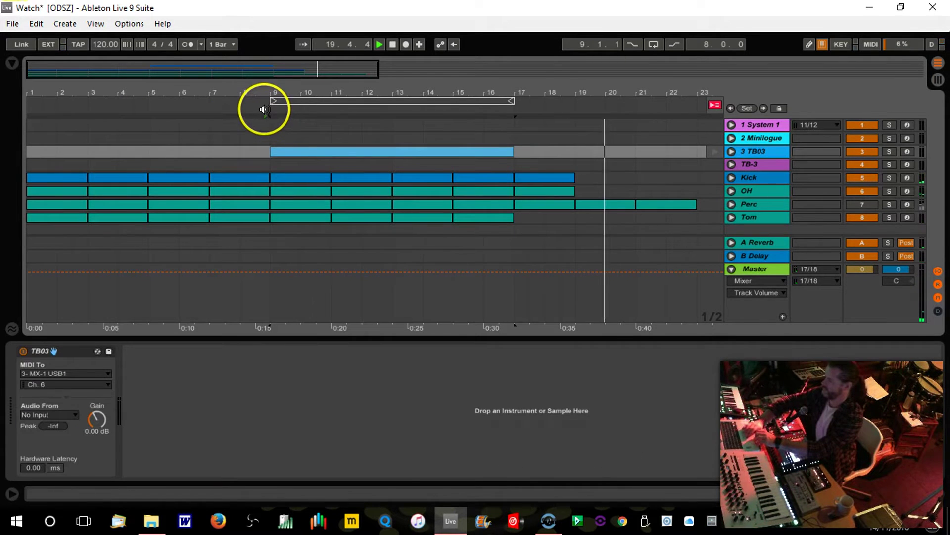
click(654, 44)
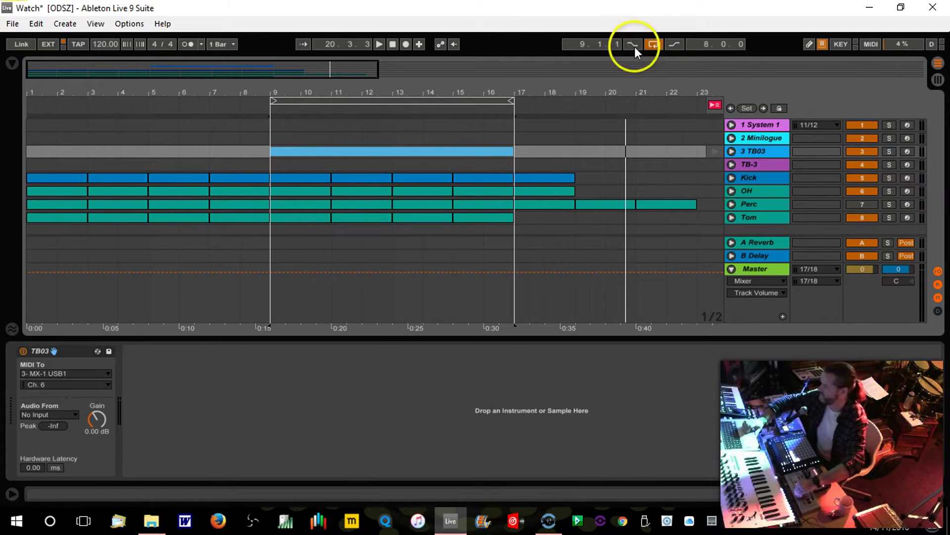
click(261, 107)
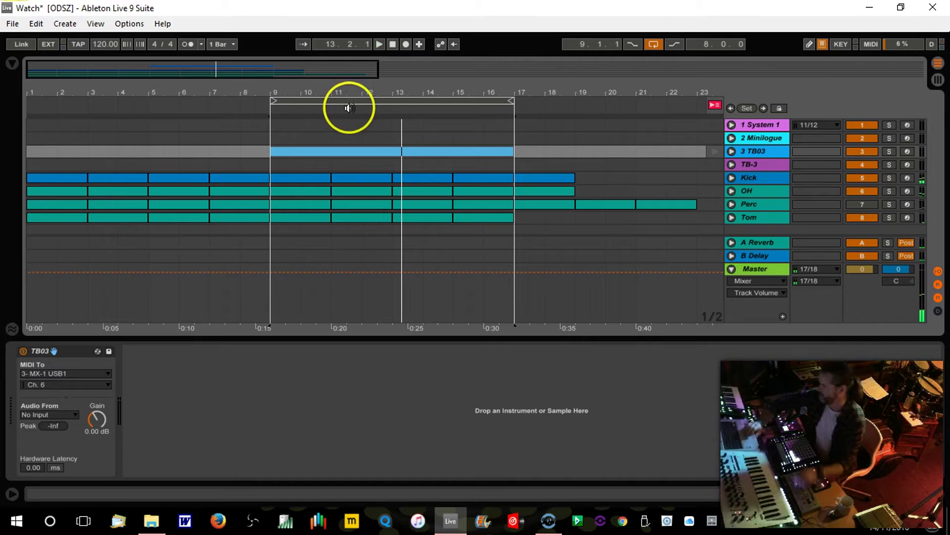
Try routing the TB03 device's MIDI output to 3- MX-1 USB1 CTRL on channel 6 with the loop playing
click(731, 151)
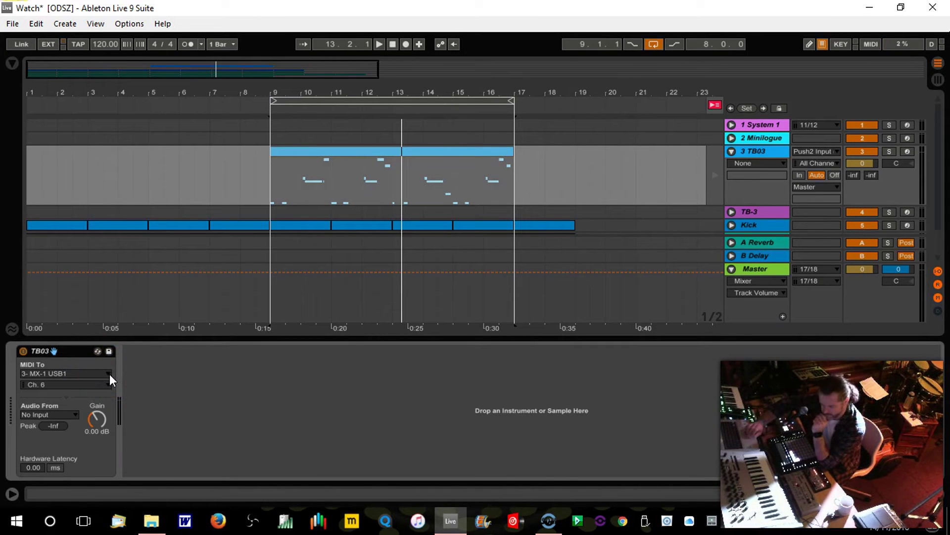
drag(109, 374, 82, 221)
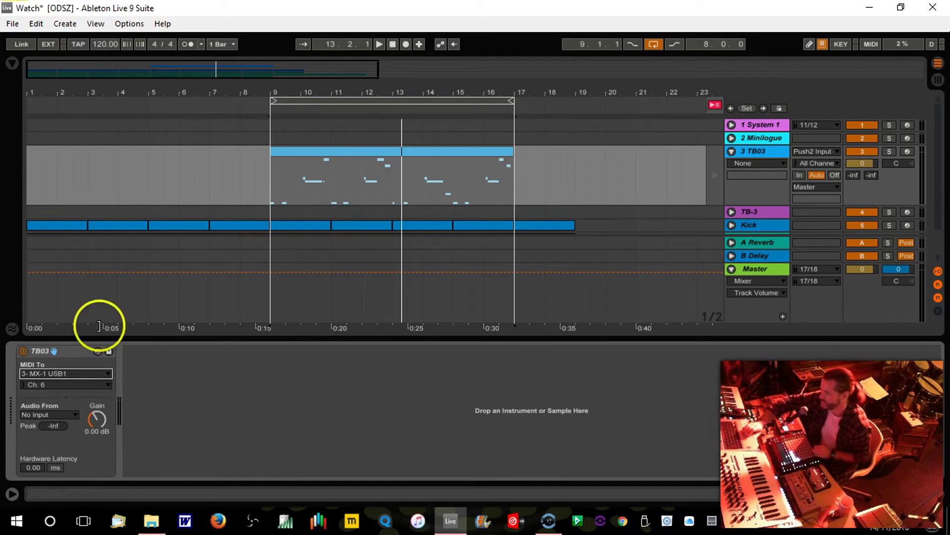
key(space)
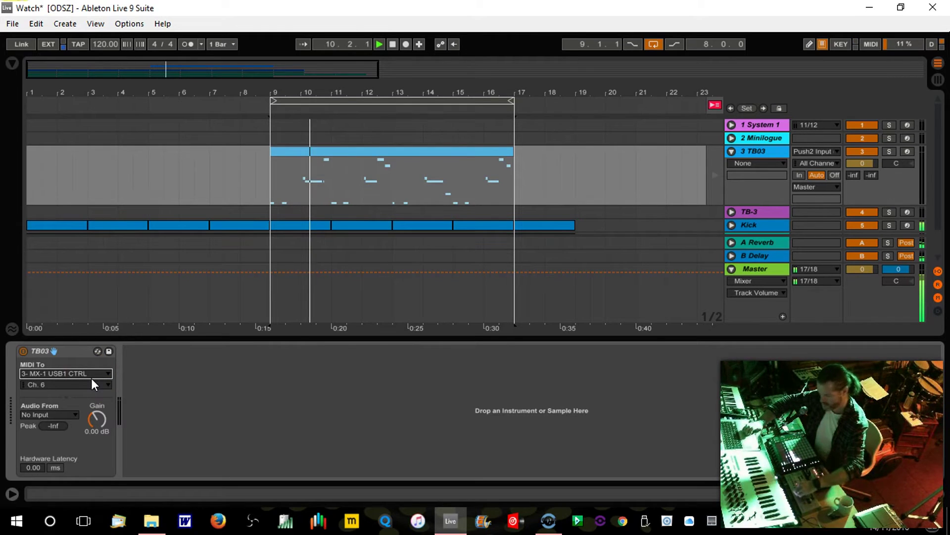
click(90, 388)
click(106, 382)
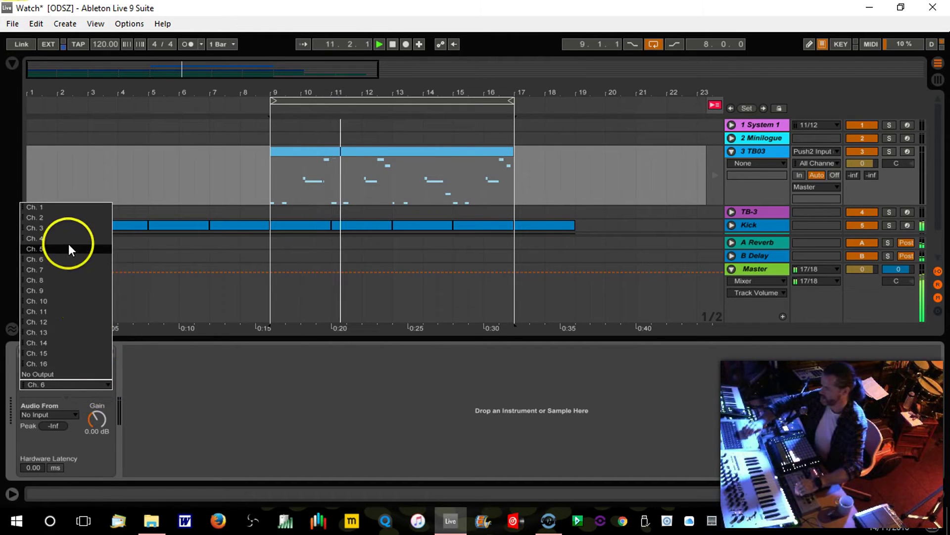
click(67, 262)
click(122, 360)
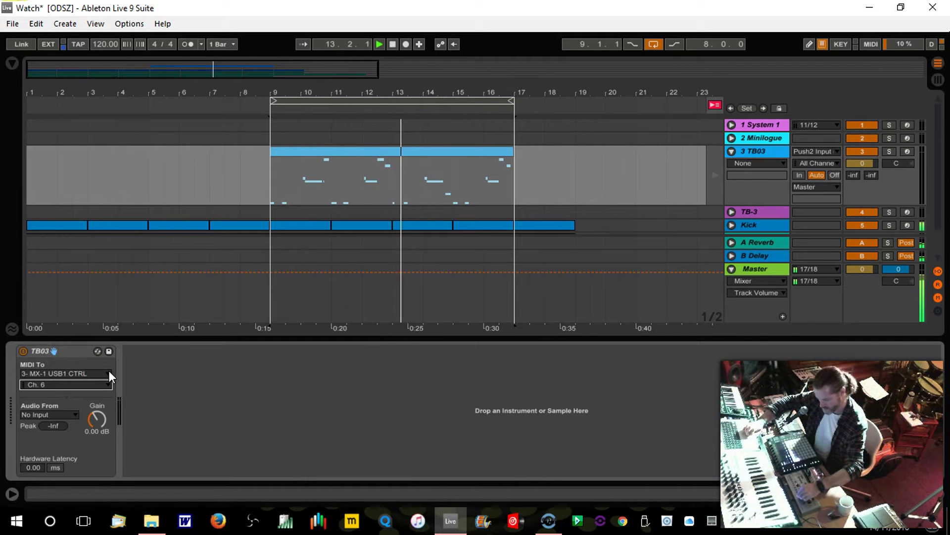
Route the TB03 device's MIDI back to 3- MX-1 USB1, channel 6, and take its audio from input 3
drag(109, 370, 73, 215)
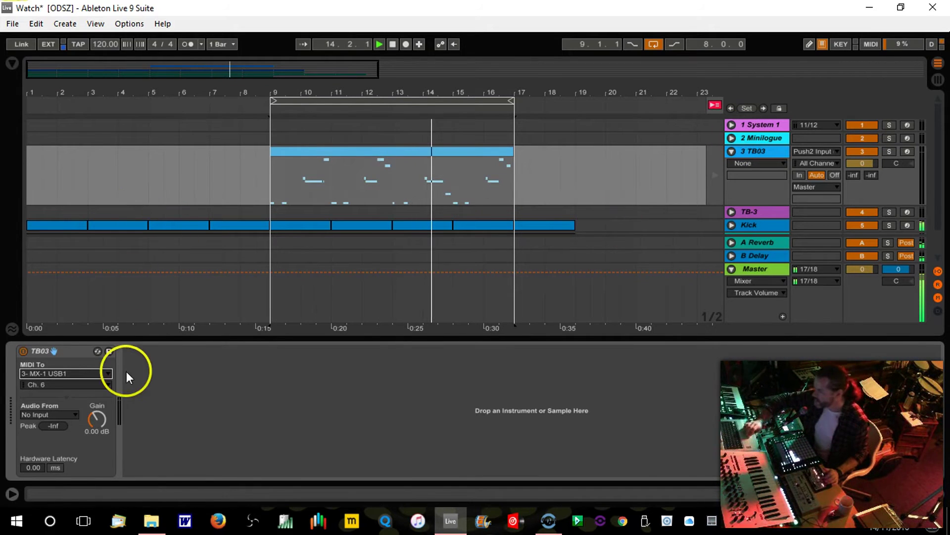
click(109, 384)
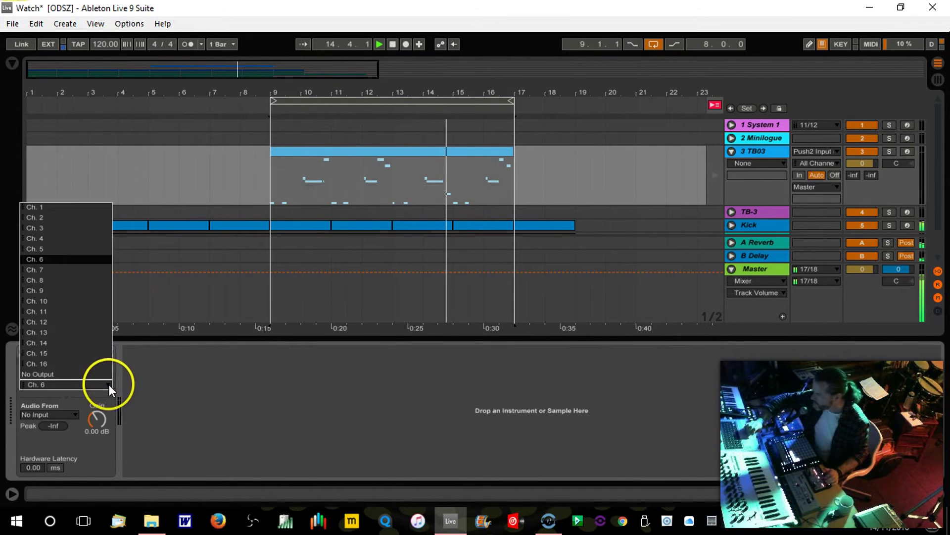
click(55, 257)
click(75, 415)
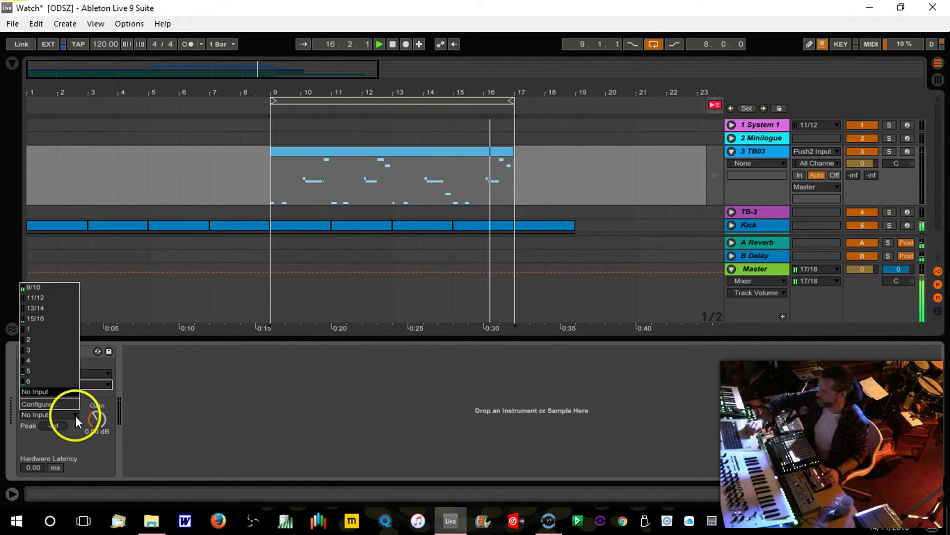
click(61, 350)
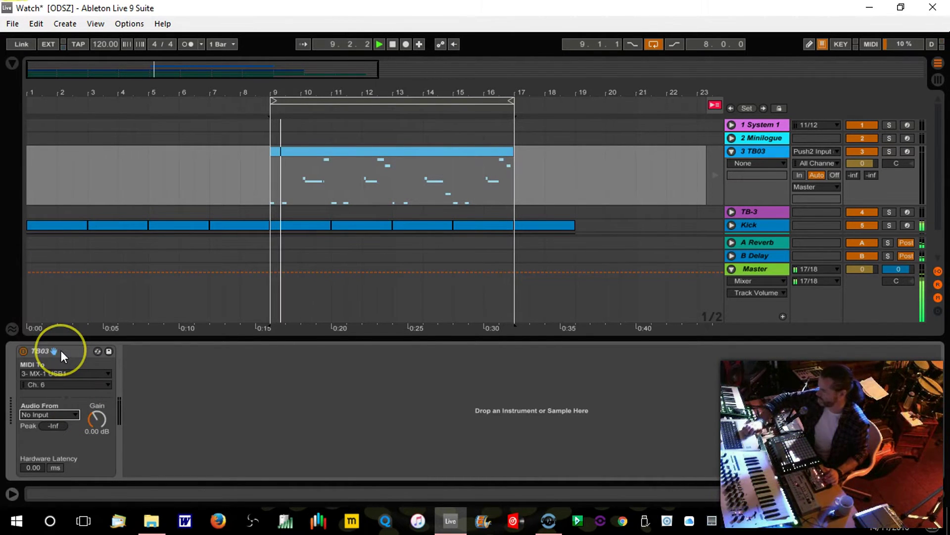
Arm the TB03 track and return it to playing its arrangement clip, starting from bar 9
click(777, 165)
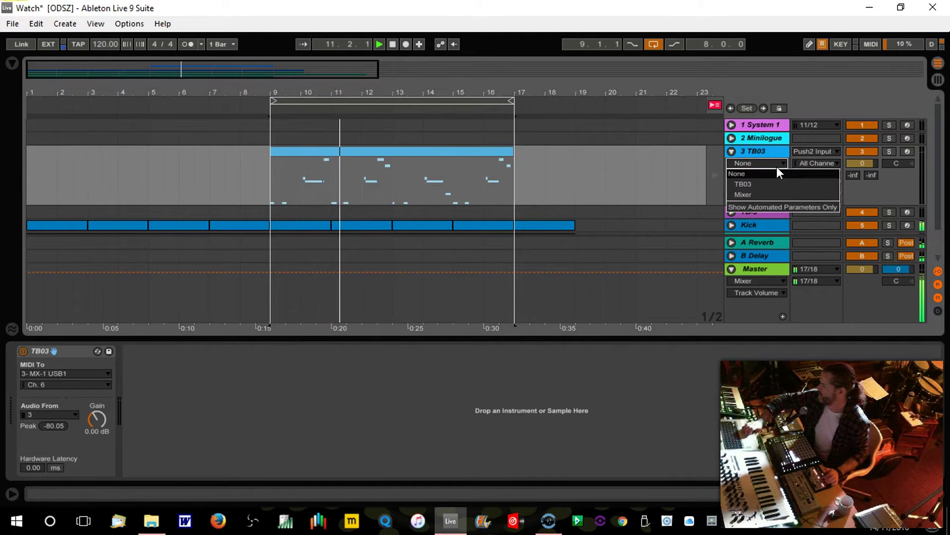
click(772, 143)
key(space)
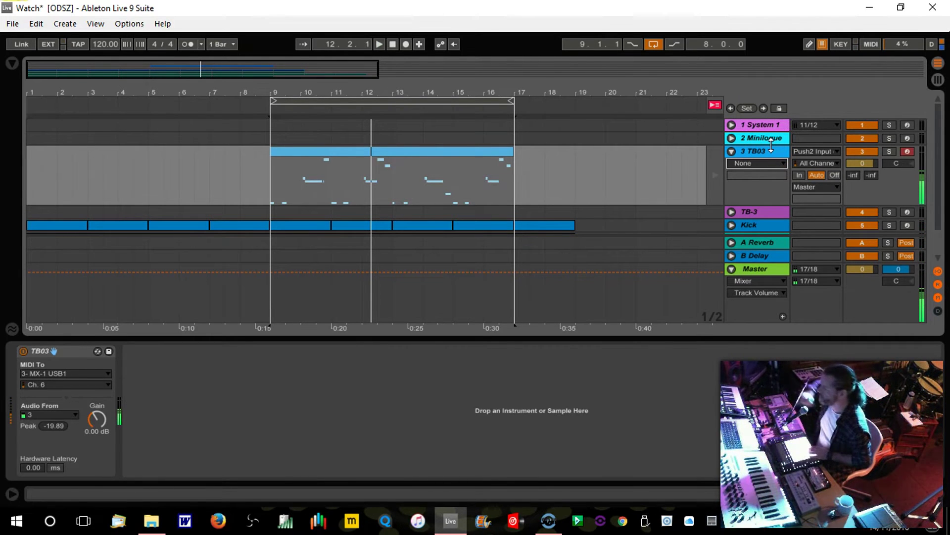
click(331, 159)
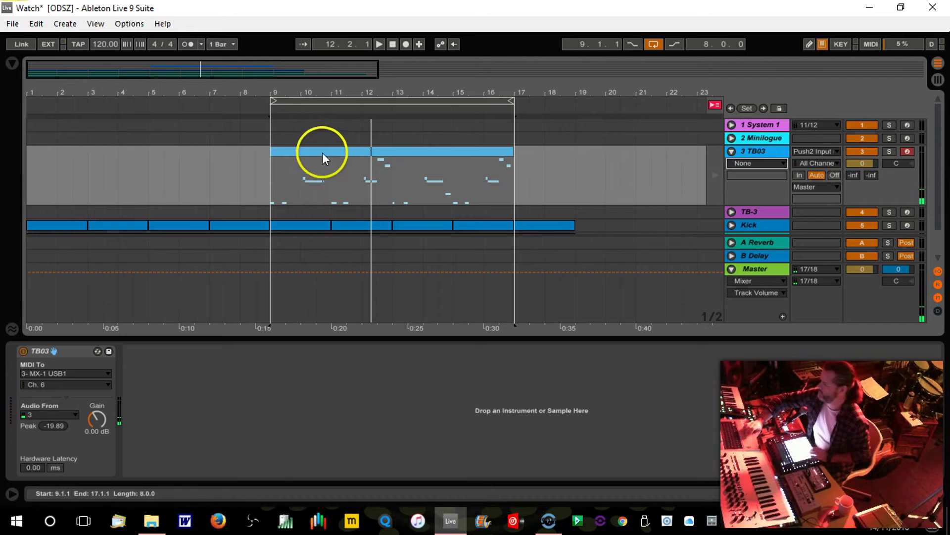
click(719, 106)
click(260, 105)
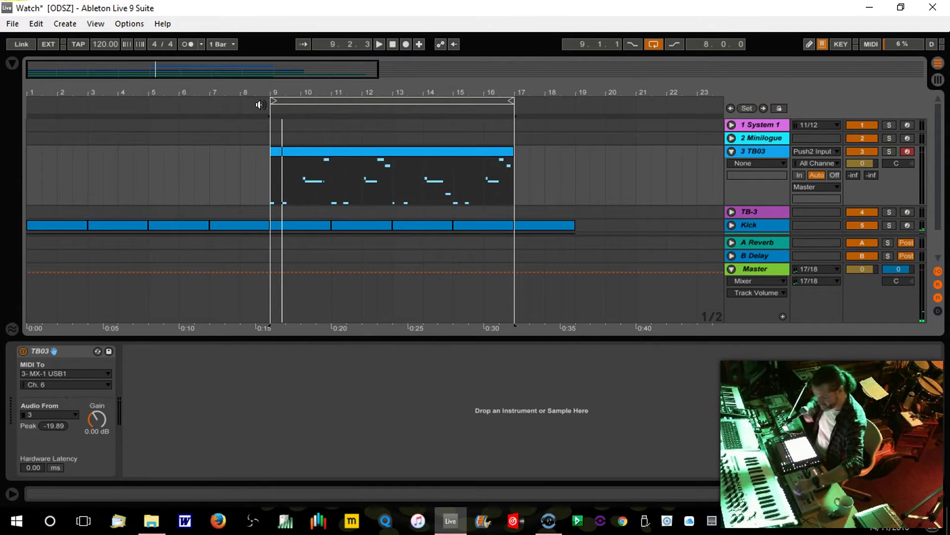
Check the session clips and play the arrangement loop from bar 9 to hear the TB03 part with the drums
key(Tab)
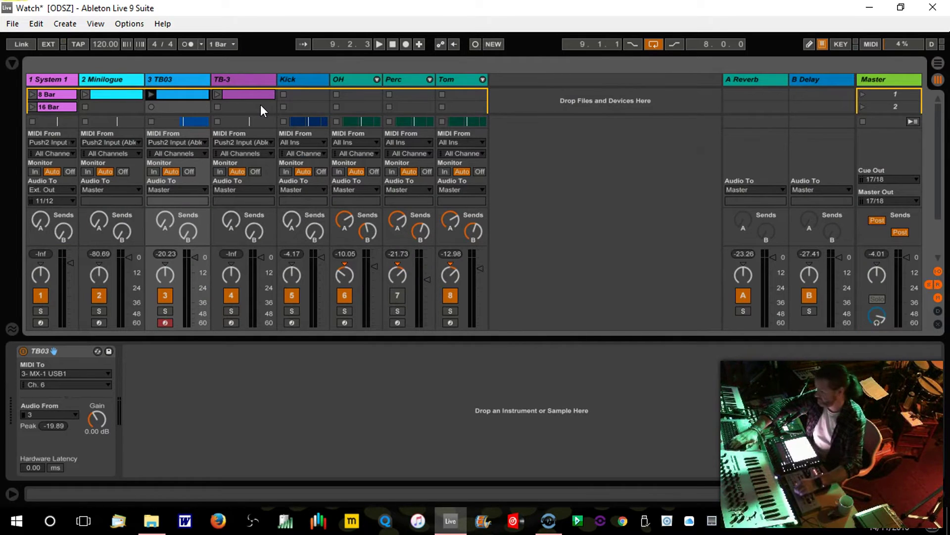
key(Tab)
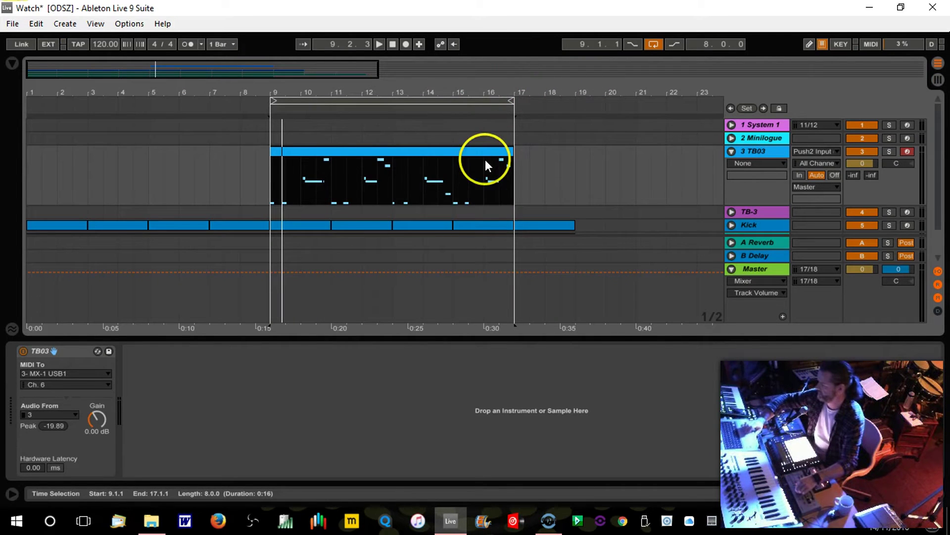
click(712, 154)
click(787, 114)
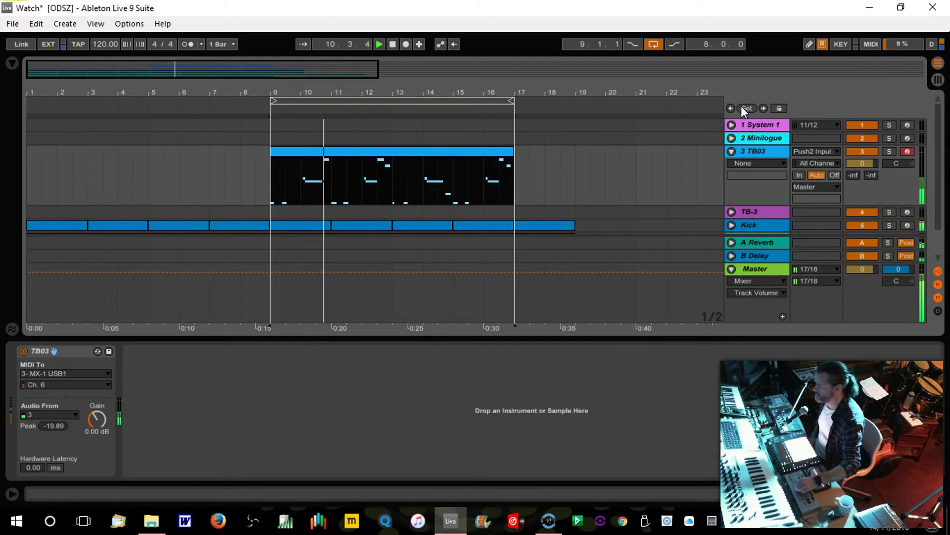
Show the whole arrangement with TB03 folded and the device view hidden, and stop playback at the song start
click(733, 151)
click(733, 151)
drag(386, 91, 169, 89)
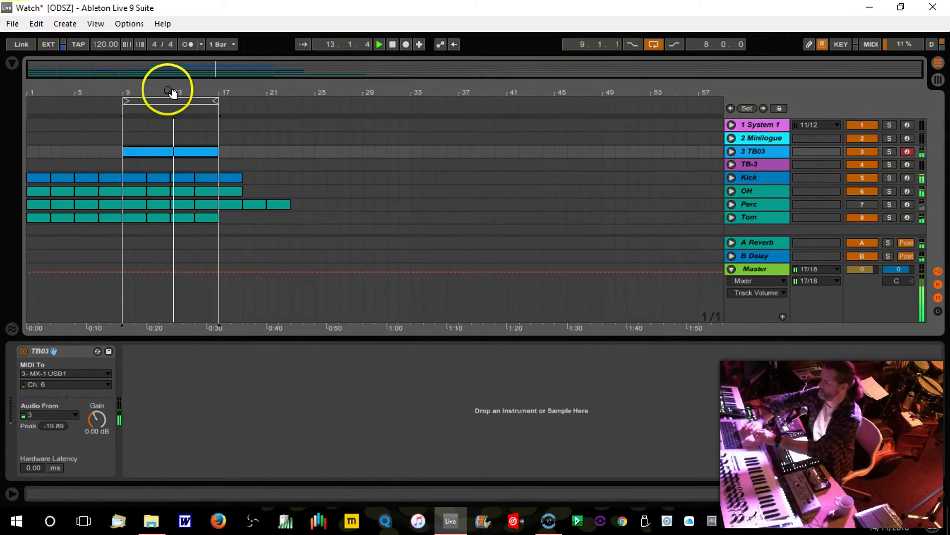
click(941, 494)
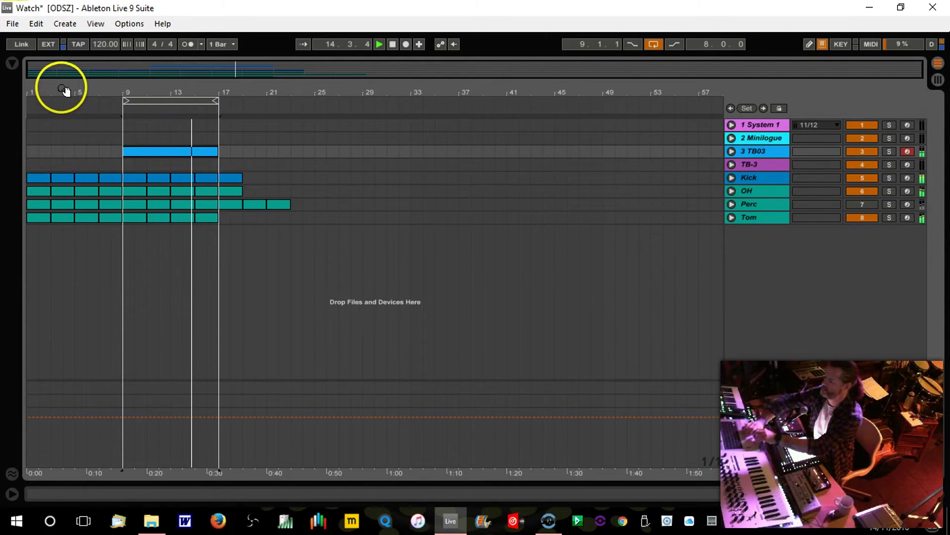
click(392, 45)
click(393, 44)
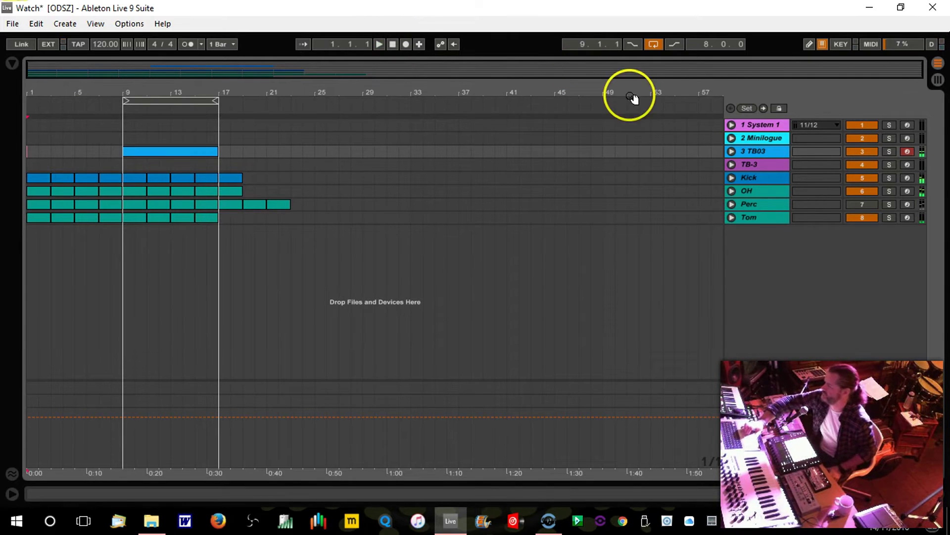
Turn off arrangement looping and consolidate the Kick, OH, Perc and Tom clips from bar 1 to bar 17 on each track
click(653, 44)
key(space)
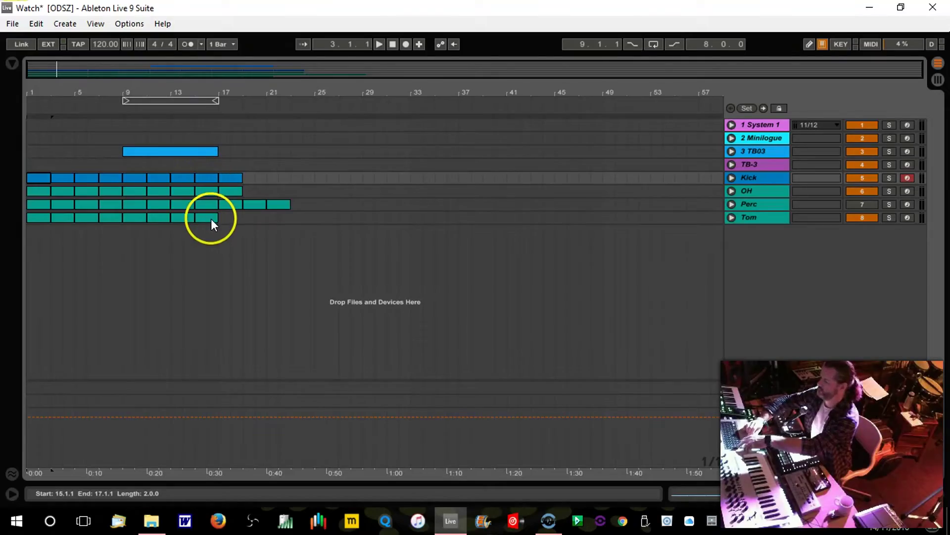
click(211, 219)
key(ctrl+j)
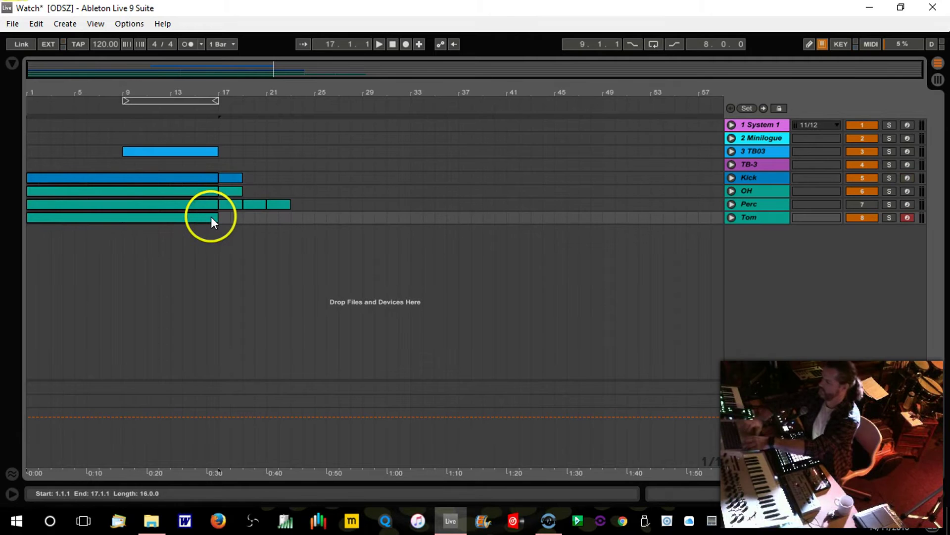
Duplicate bars 9 to 17 of all tracks so the copy starts at bar 17, and save the Live Set
click(162, 100)
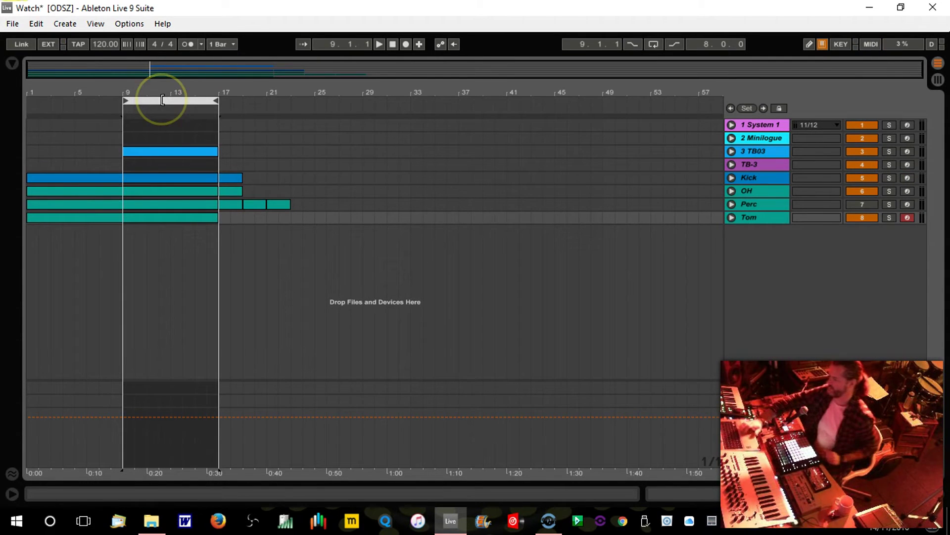
key(ctrl+d)
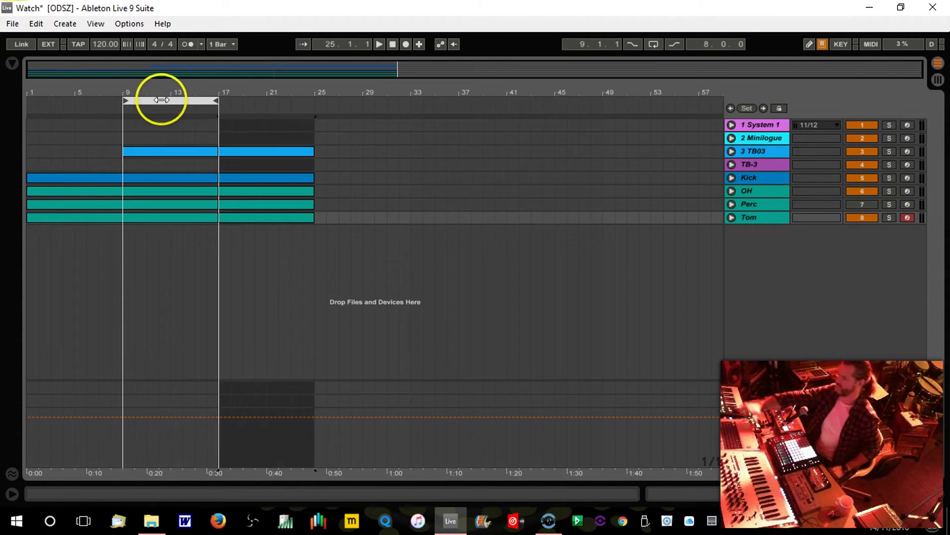
click(17, 25)
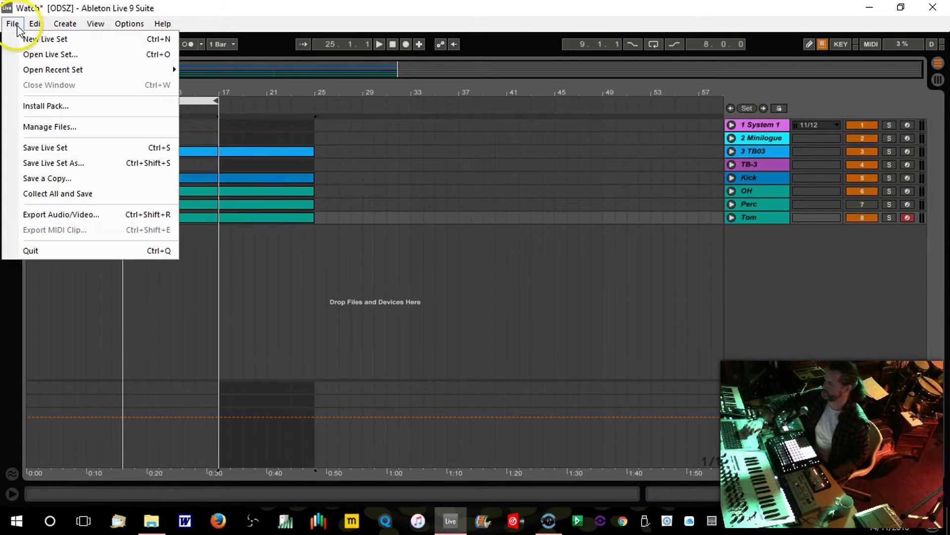
click(111, 156)
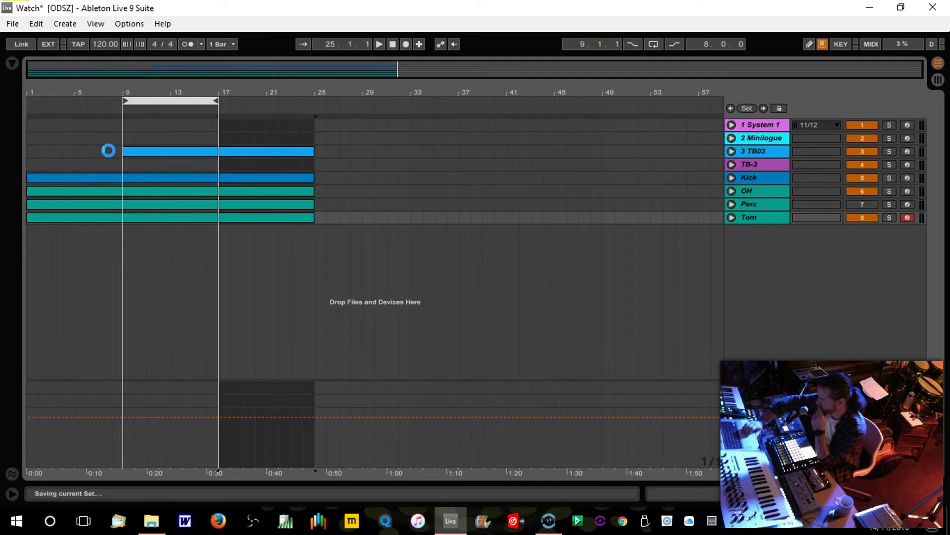
Move the loop brace to bars 17 to 25 and duplicate that section of all tracks to bar 25
click(200, 101)
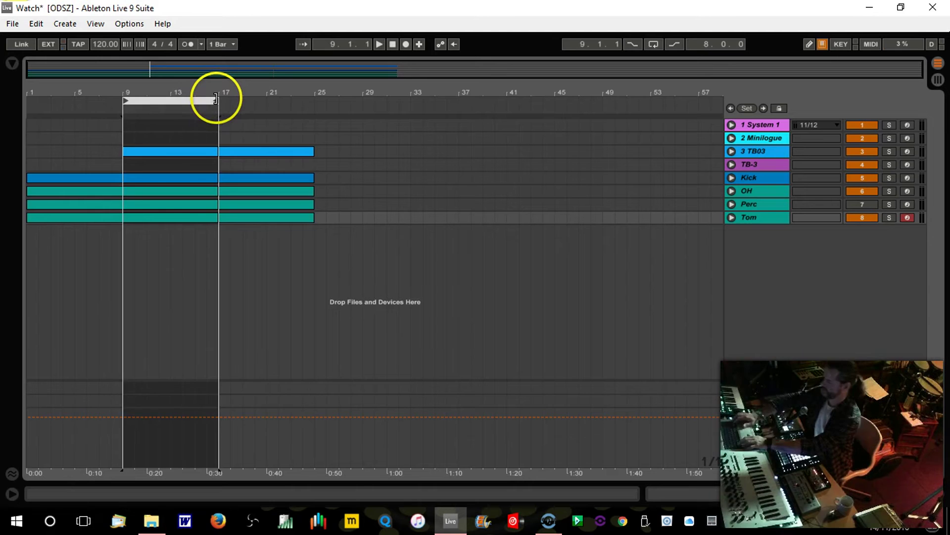
key(Up)
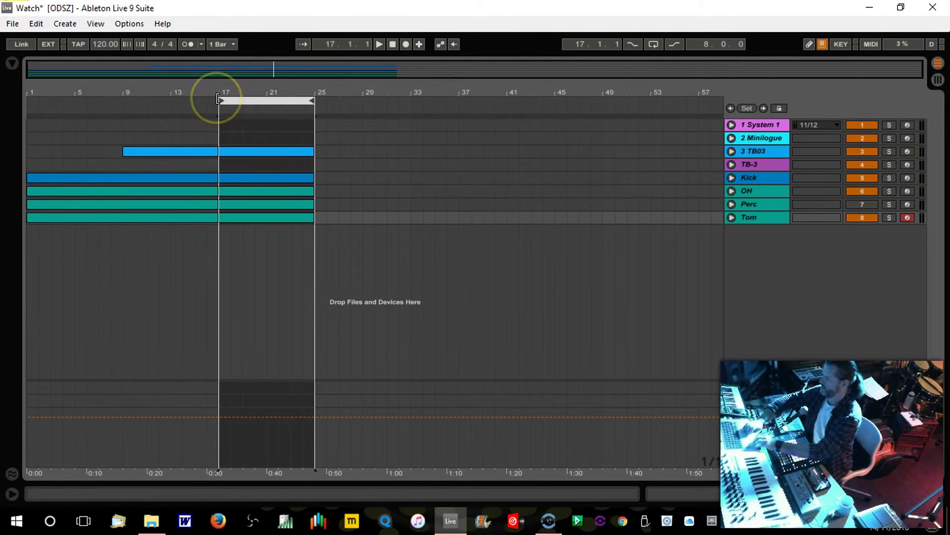
key(ctrl+d)
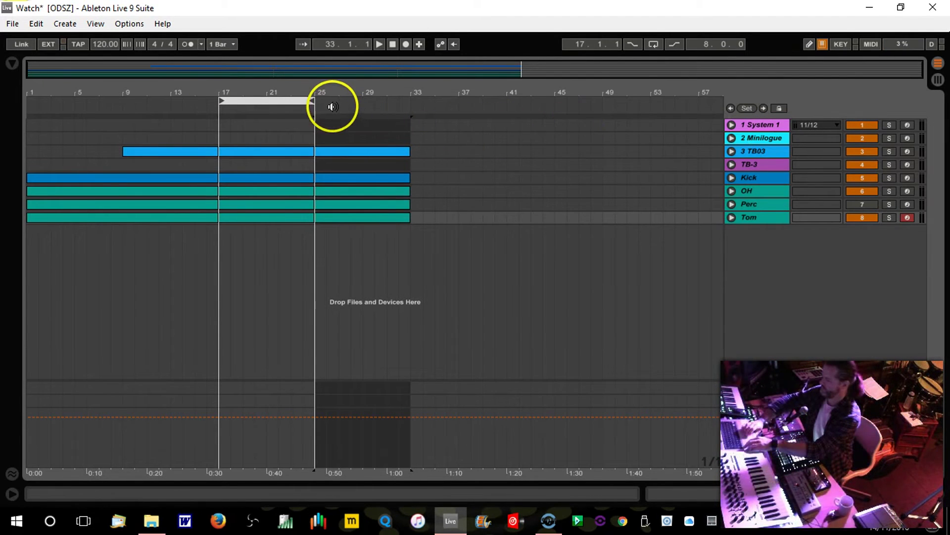
Bring the System 1 track's 16 Bar session clip into the arrangement, starting at bar 25
key(Tab)
drag(55, 99, 318, 128)
key(Tab)
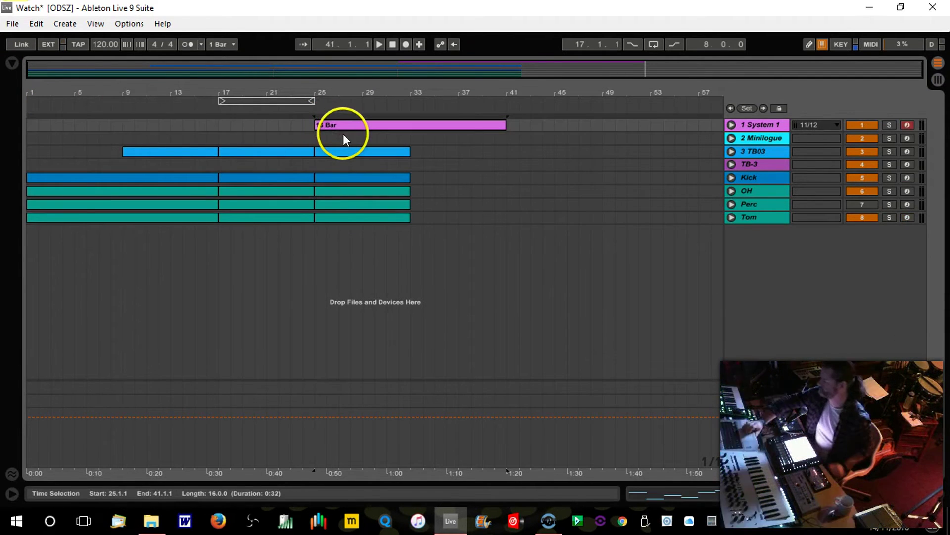
Unfold the System 1 track, play the arrangement from bar 25, and show the track's System-1 device
click(732, 125)
click(296, 111)
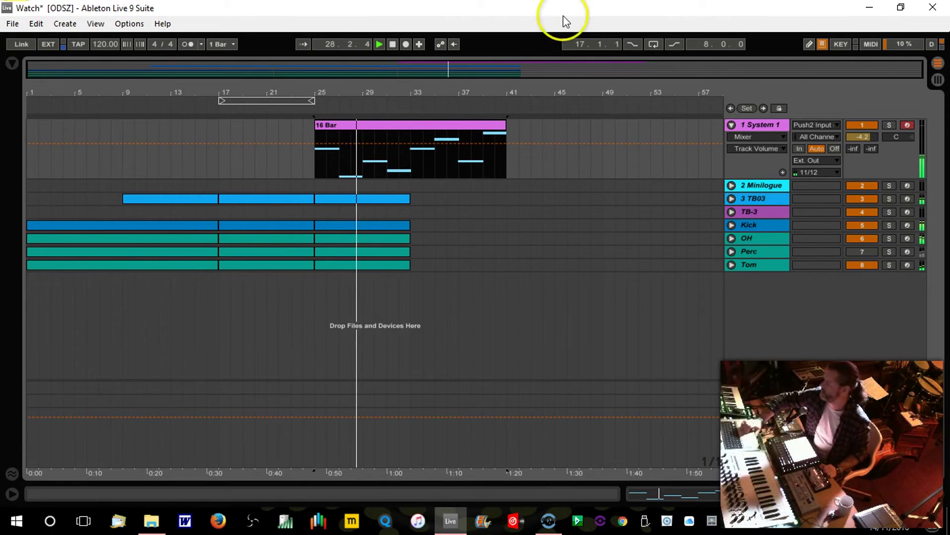
double_click(752, 123)
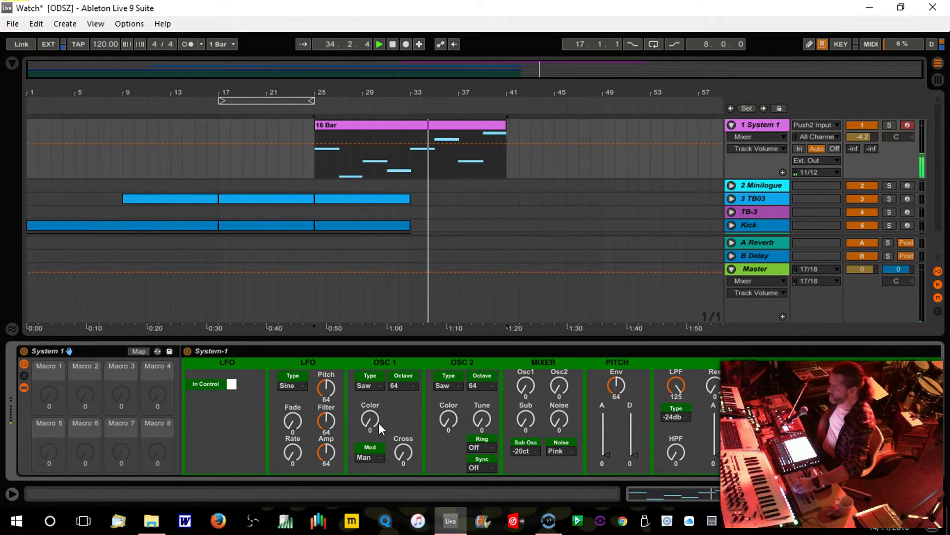
key(space)
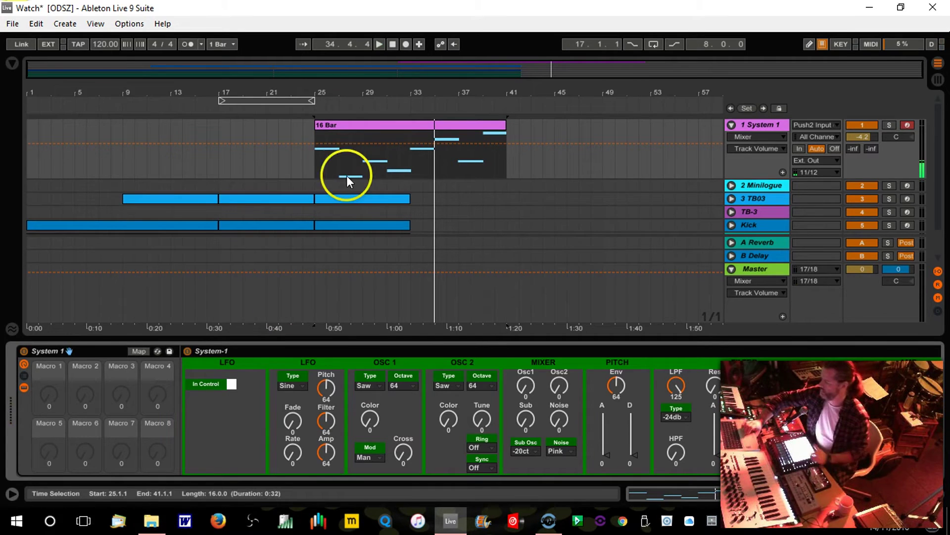
Duplicate the TB03 and Kick clips at bar 25 to bar 33, and move the System 1 clip to start at bar 17
click(349, 198)
key(ctrl+d)
click(356, 224)
key(ctrl+d)
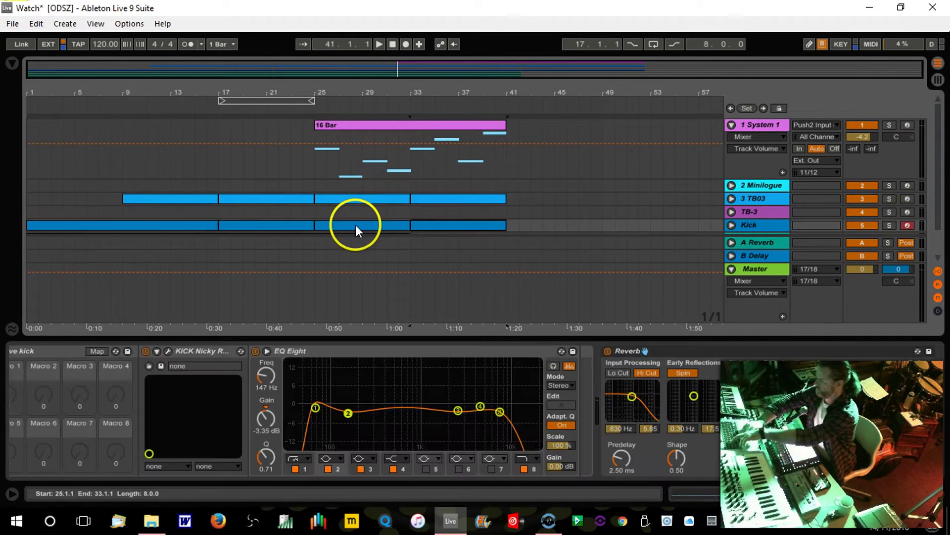
click(748, 124)
drag(335, 125, 242, 130)
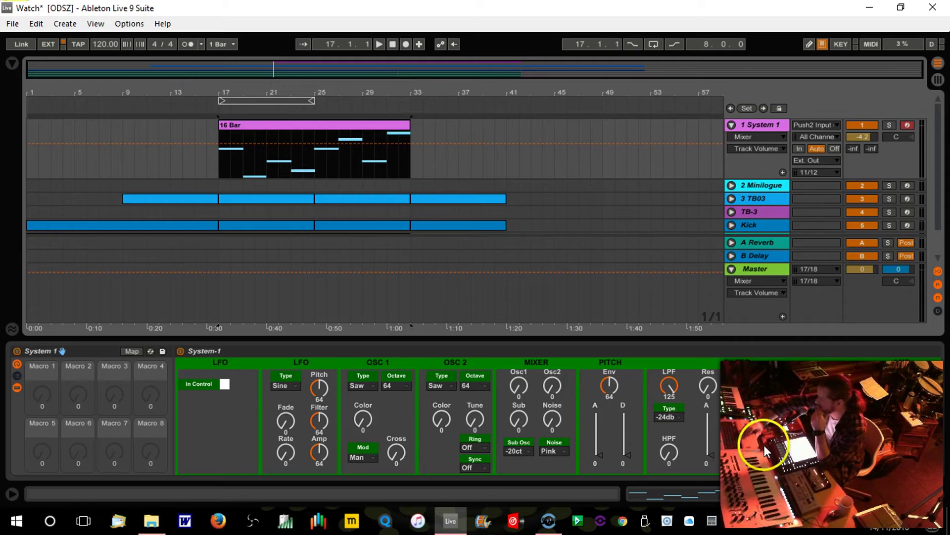
Lower the System-1 filter's LPF to 2, then bring it up to 67 while the arrangement plays
drag(670, 387, 679, 497)
drag(485, 327, 670, 387)
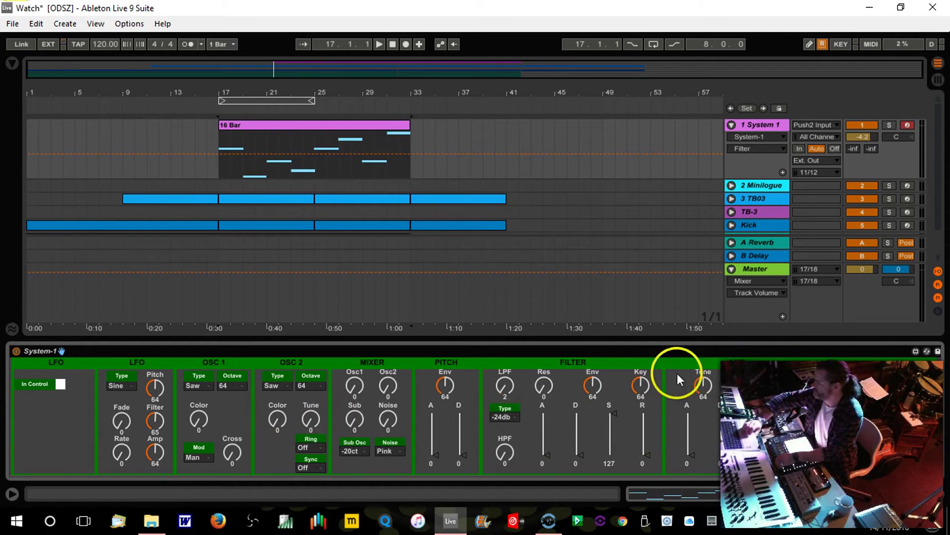
key(space)
mouse_move(502, 388)
mouse_down()
mouse_move(497, 367)
mouse_move(503, 389)
mouse_up()
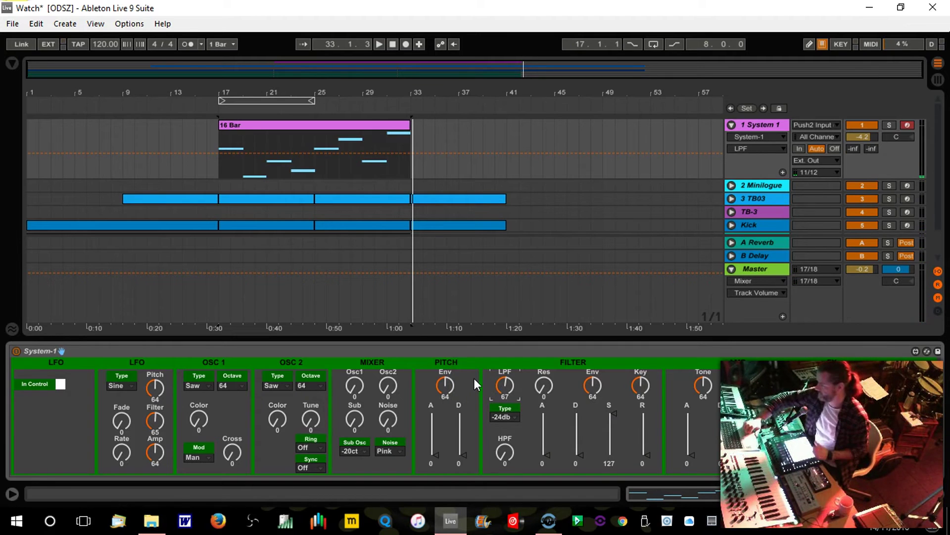
Automate System 1's LPF to rise from 0 at bar 17 to 67 at bar 33, and play it from bar 17
click(410, 153)
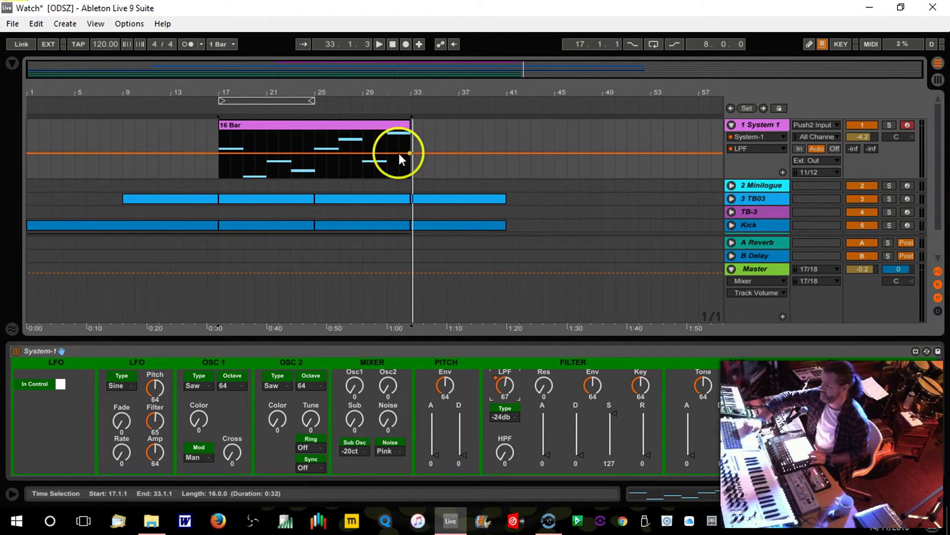
drag(219, 153, 219, 176)
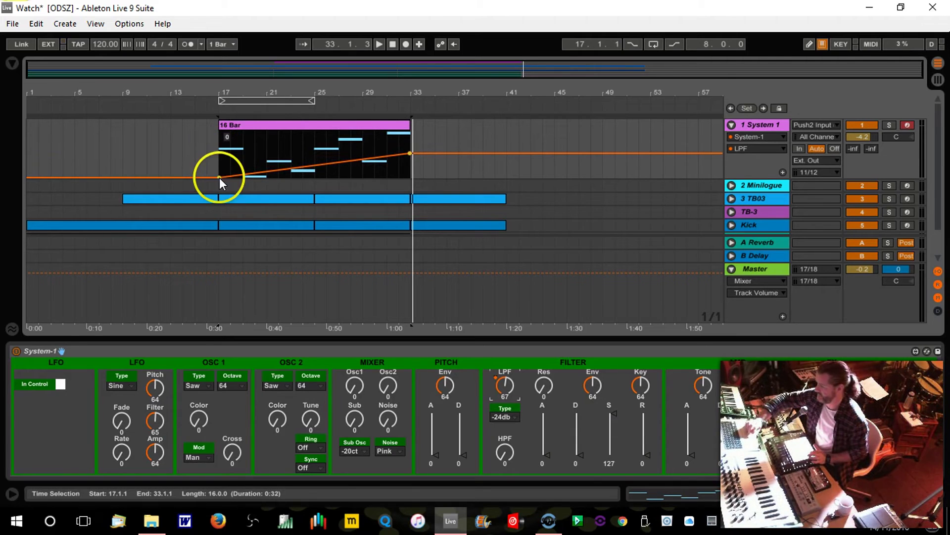
click(196, 104)
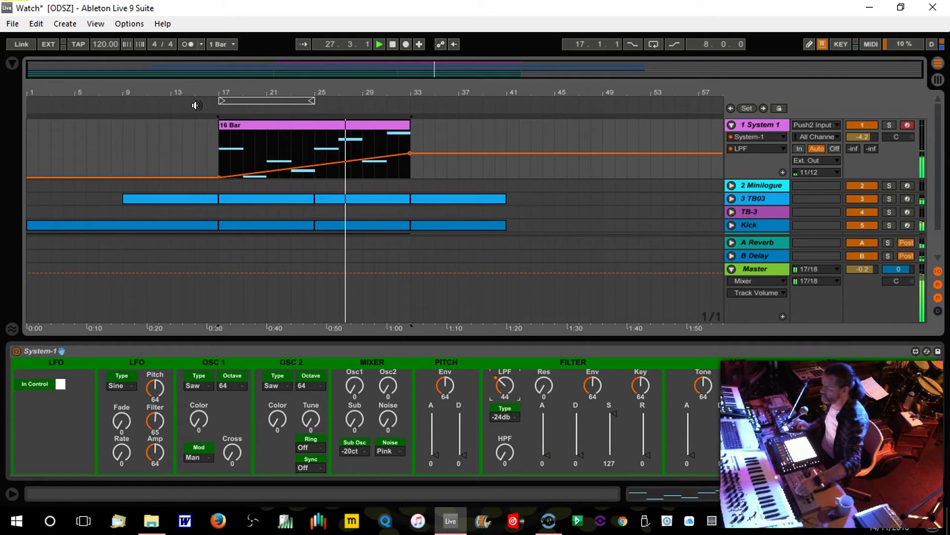
Try duplicating the System 1 16 Bar clip together with its LPF automation, and remove the copy
click(329, 159)
click(309, 127)
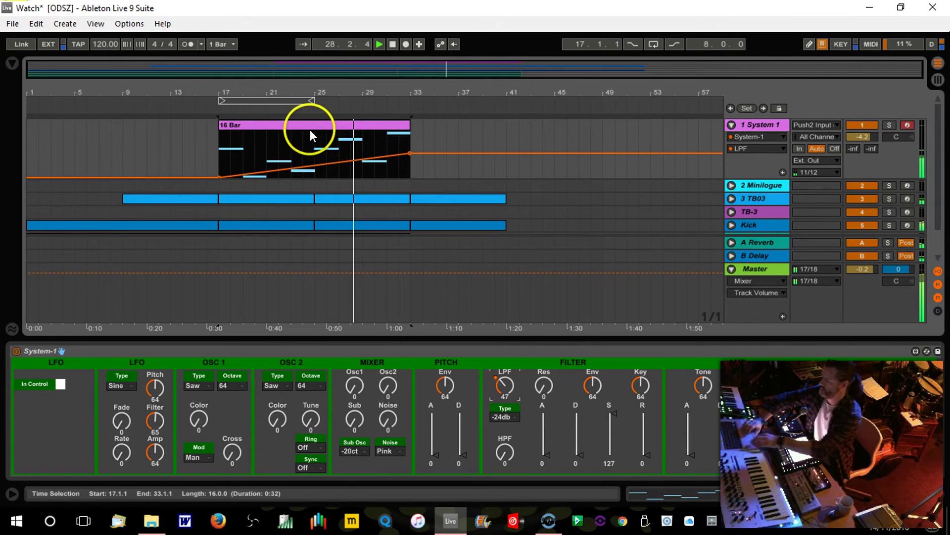
key(ctrl+d)
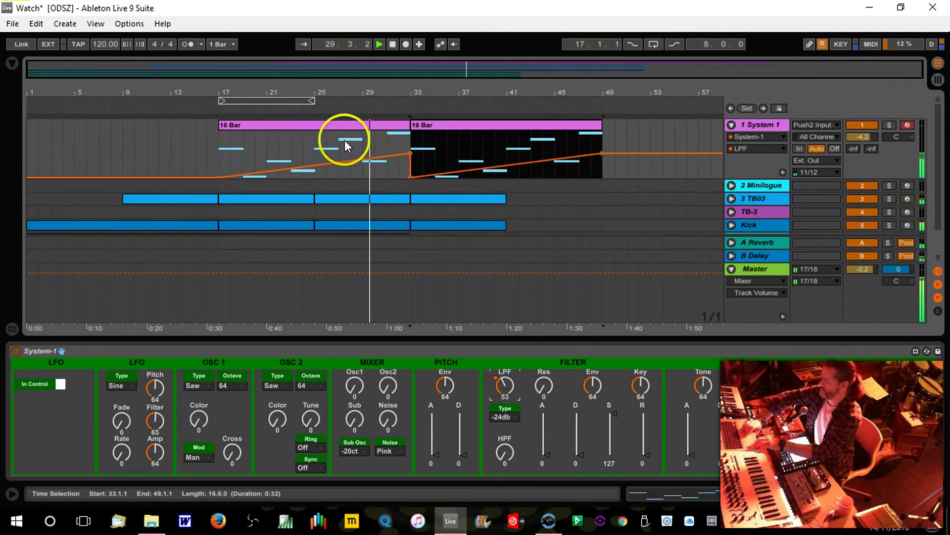
key(Delete)
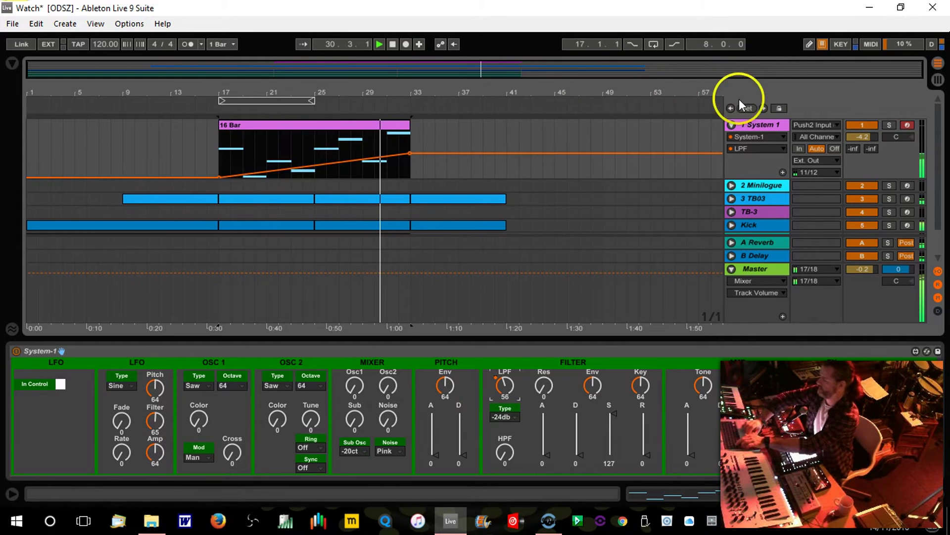
Lock the envelopes to the song position and duplicate the System 1 16 Bar clip to bar 33
click(780, 108)
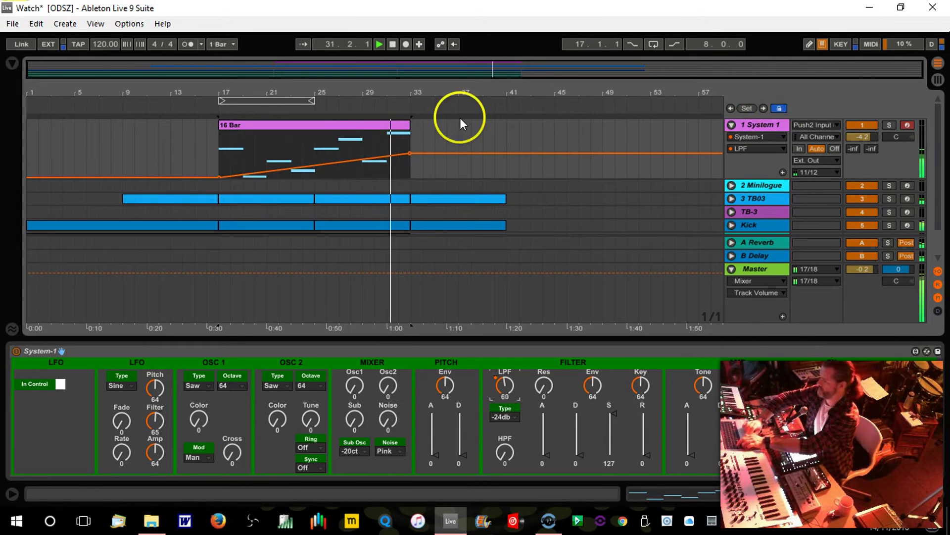
click(353, 127)
key(ctrl+d)
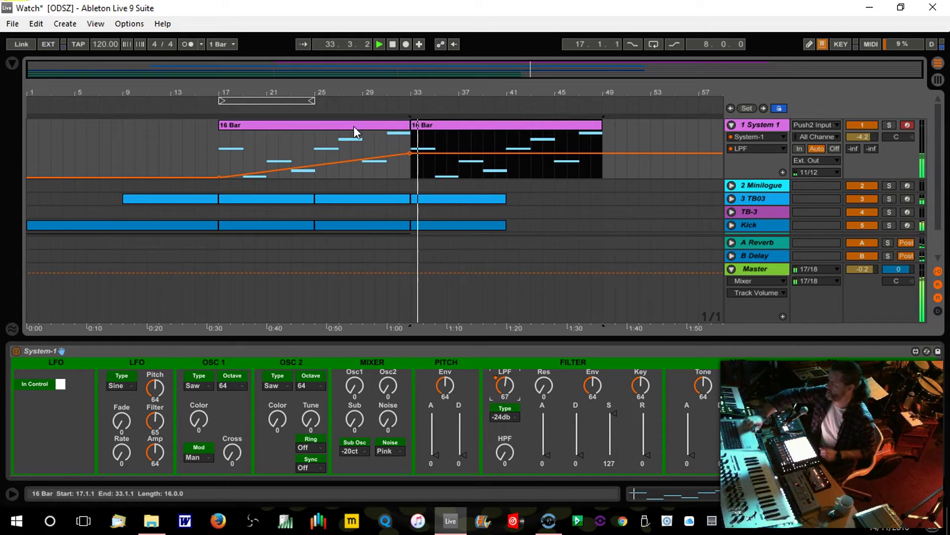
Hide the device view and extend the OH, Perc, Tom, TB03 and Kick parts to bar 49 with duplicated eight-bar clips
click(913, 492)
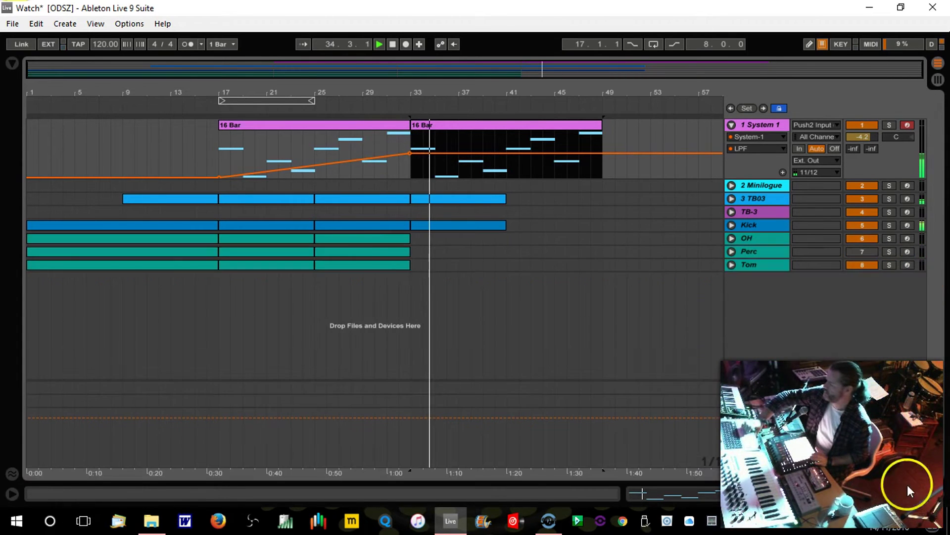
click(358, 263)
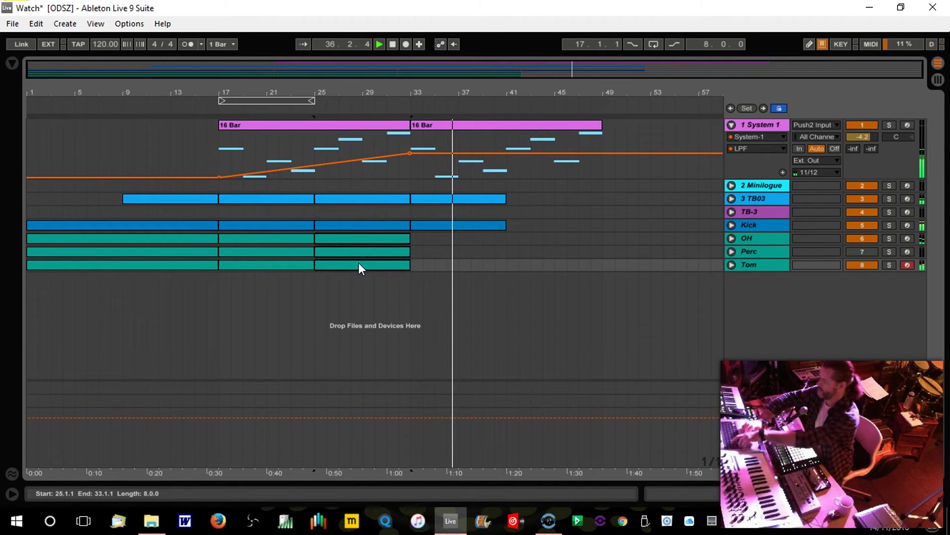
click(426, 127)
click(467, 197)
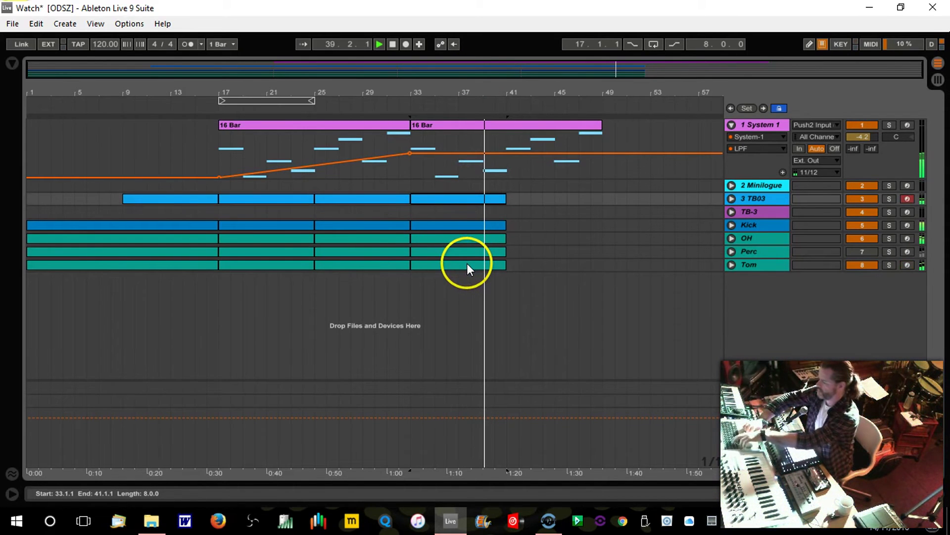
key(ctrl+d)
Slightly lower System 1's LPF automation point at bar 33 and fold the track
click(411, 154)
drag(411, 156, 411, 158)
click(678, 304)
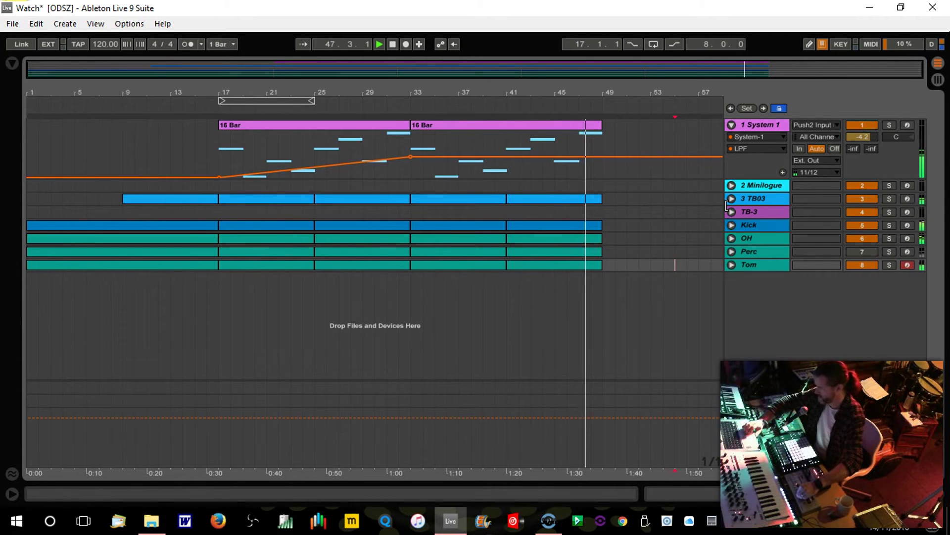
click(732, 125)
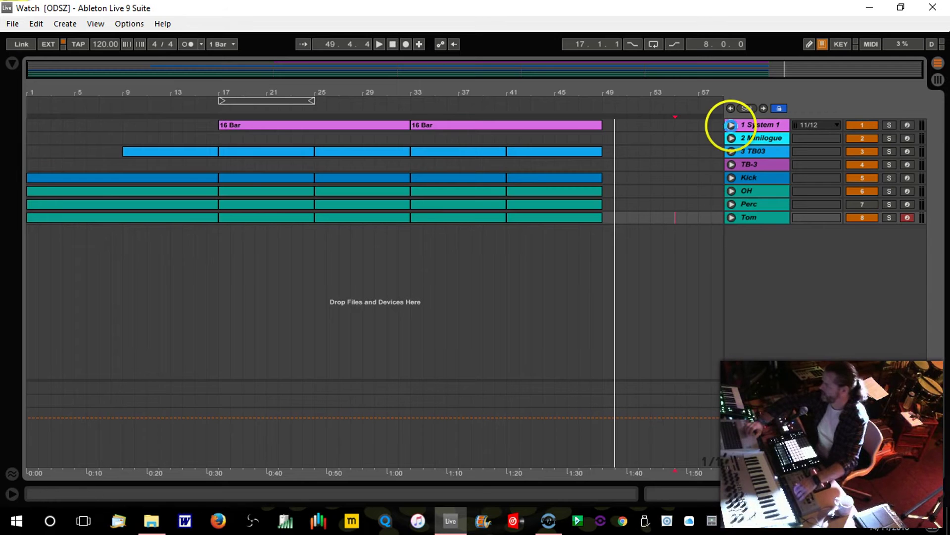
Try duplicating the first System 1 16 Bar clip with the envelopes unlocked, and undo the duplication
click(731, 126)
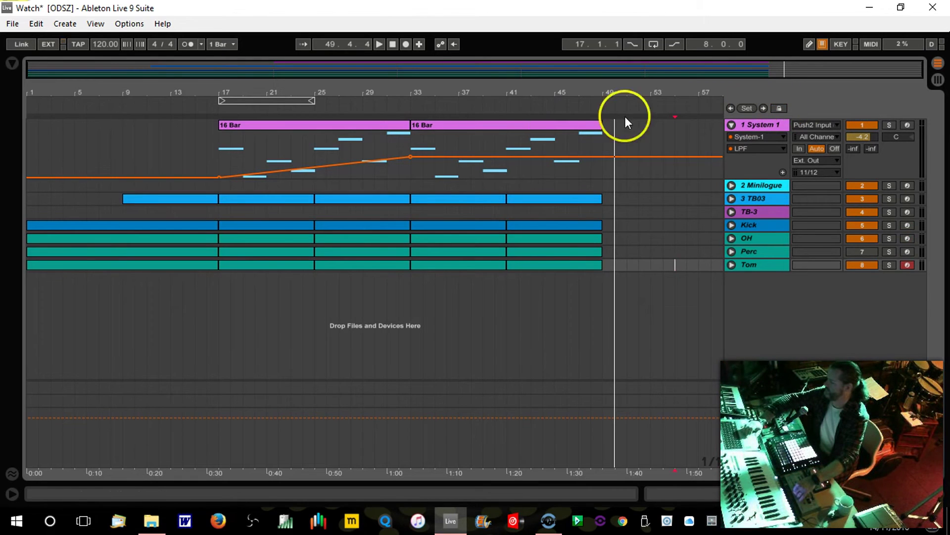
click(370, 123)
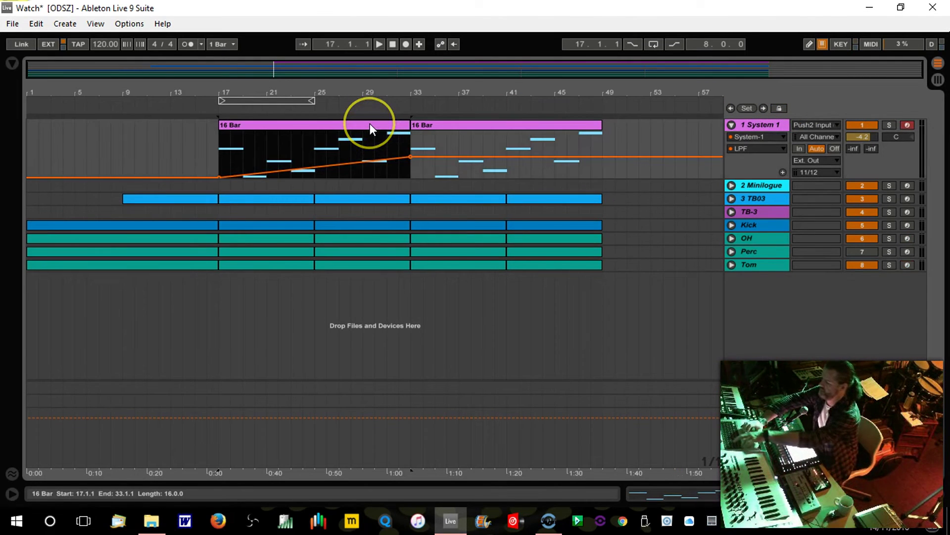
key(ctrl+d)
key(ctrl+z)
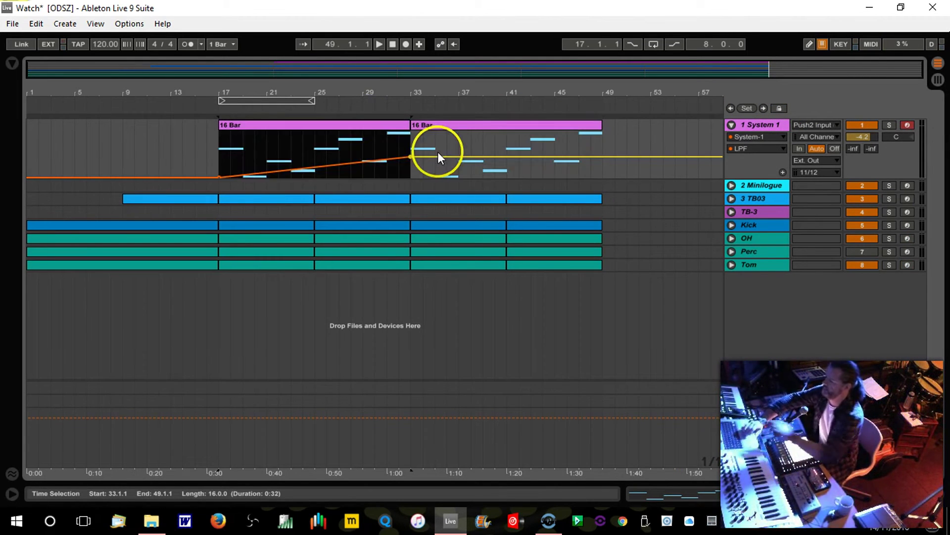
Lock the envelopes to the song position again and fold the System 1 track
click(779, 107)
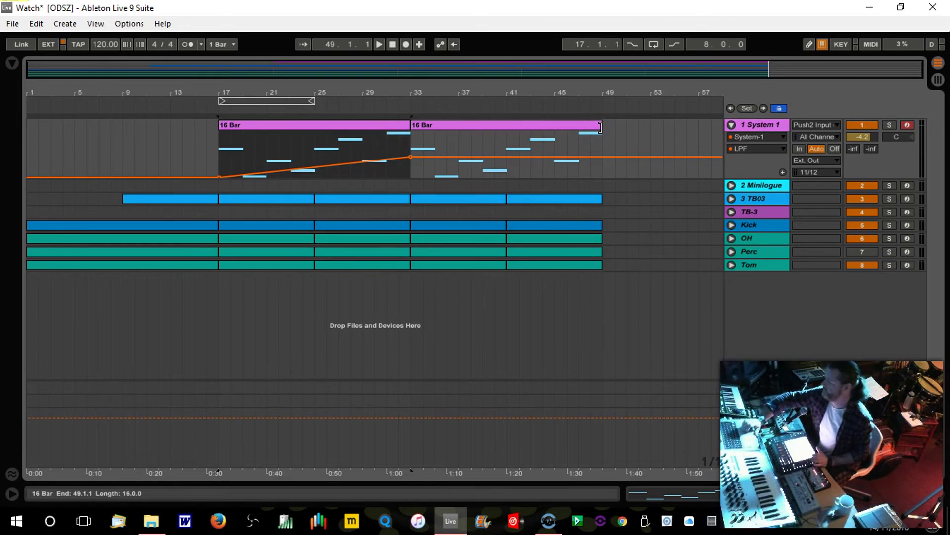
click(732, 125)
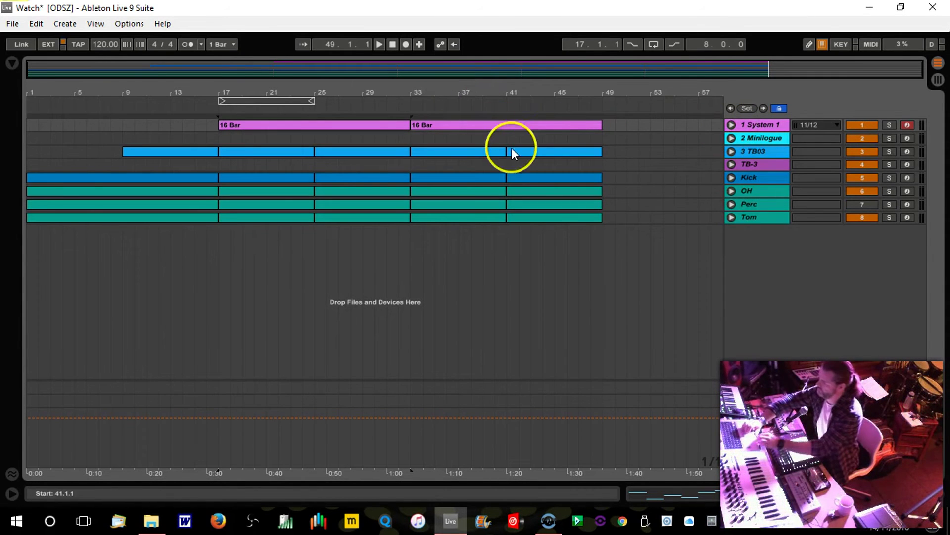
Return to the start, set the loop region to bars 1–5 and delete that four-bar stretch of time from all tracks
click(391, 43)
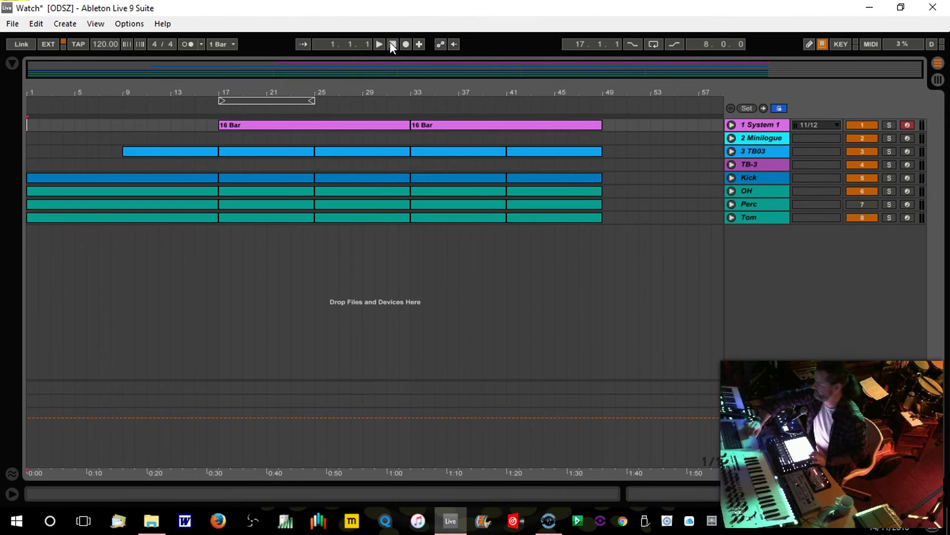
click(8, 138)
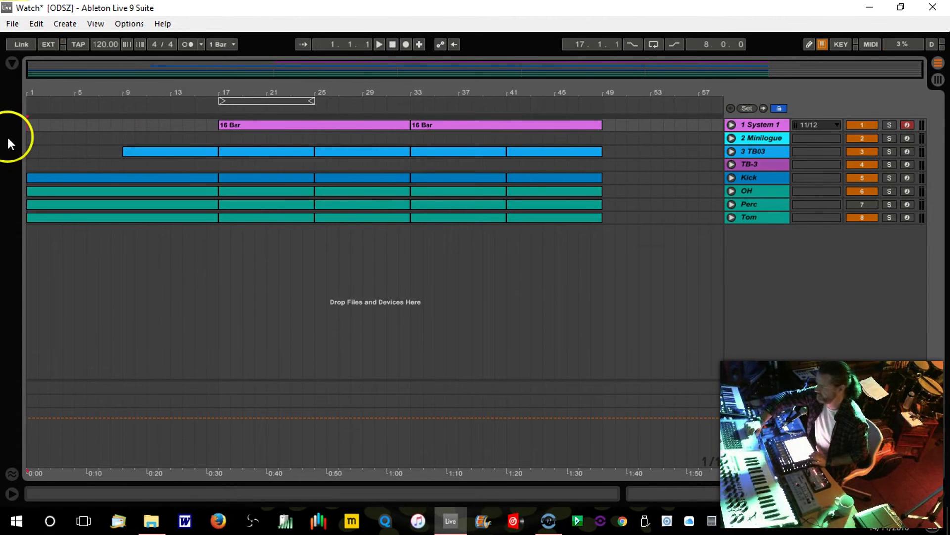
drag(276, 101, 74, 100)
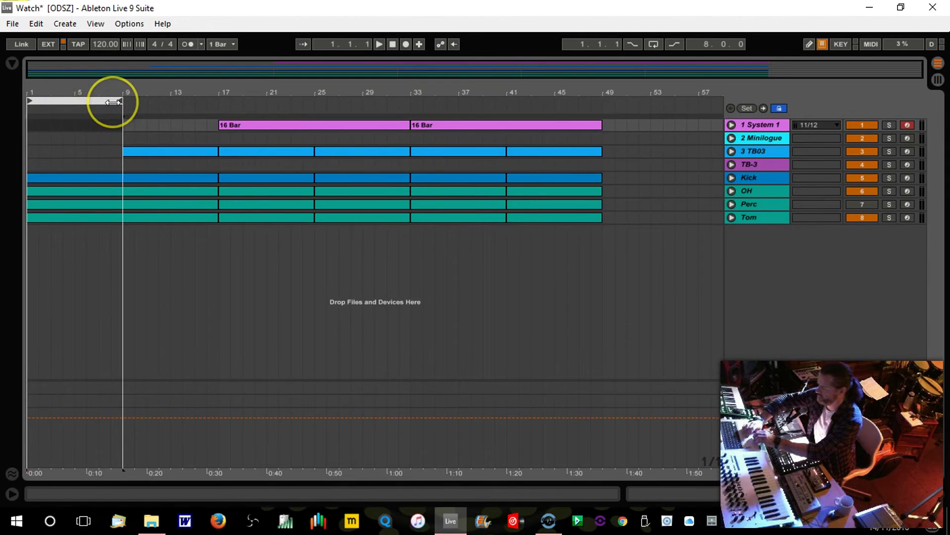
drag(123, 103, 77, 104)
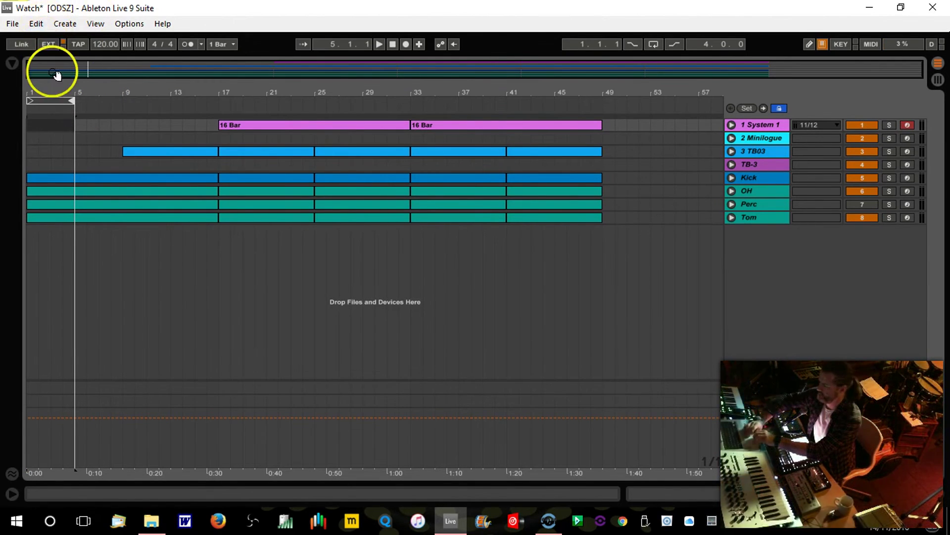
click(50, 101)
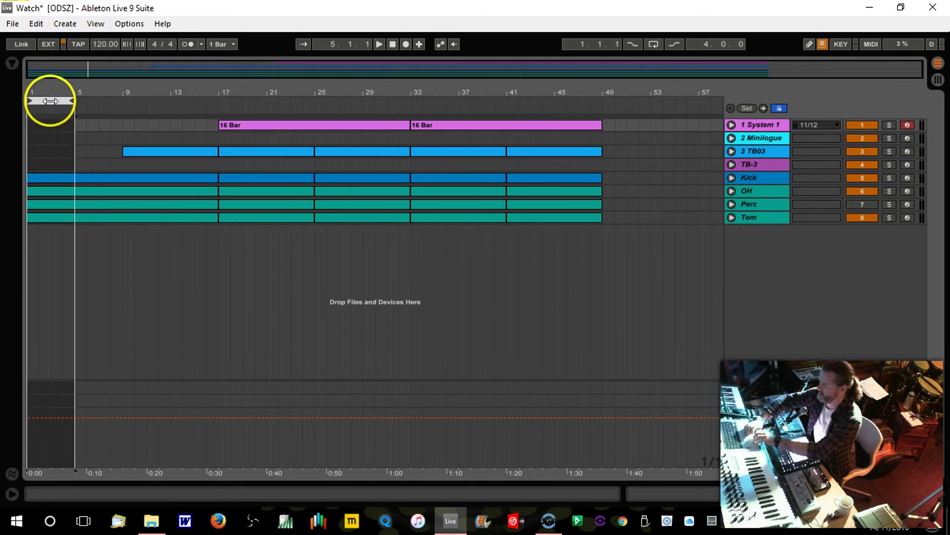
click(35, 23)
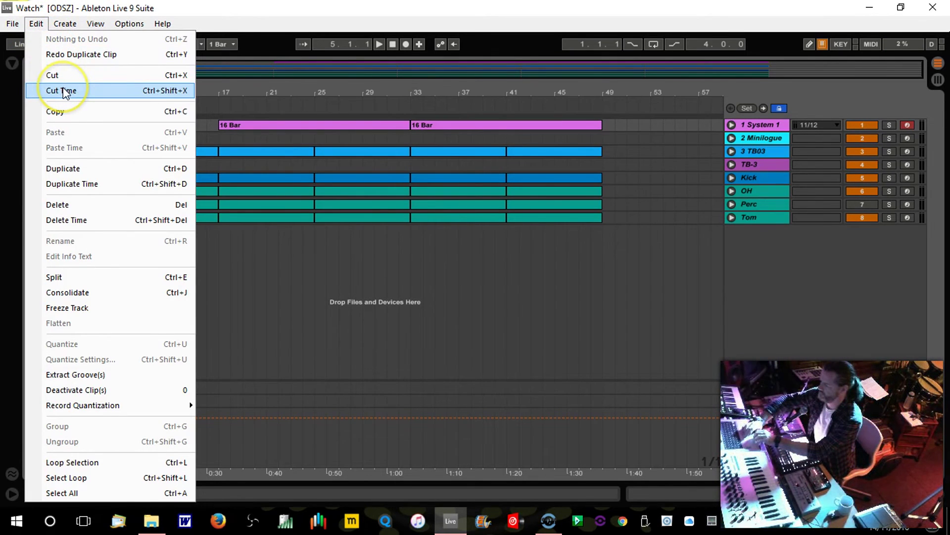
click(84, 219)
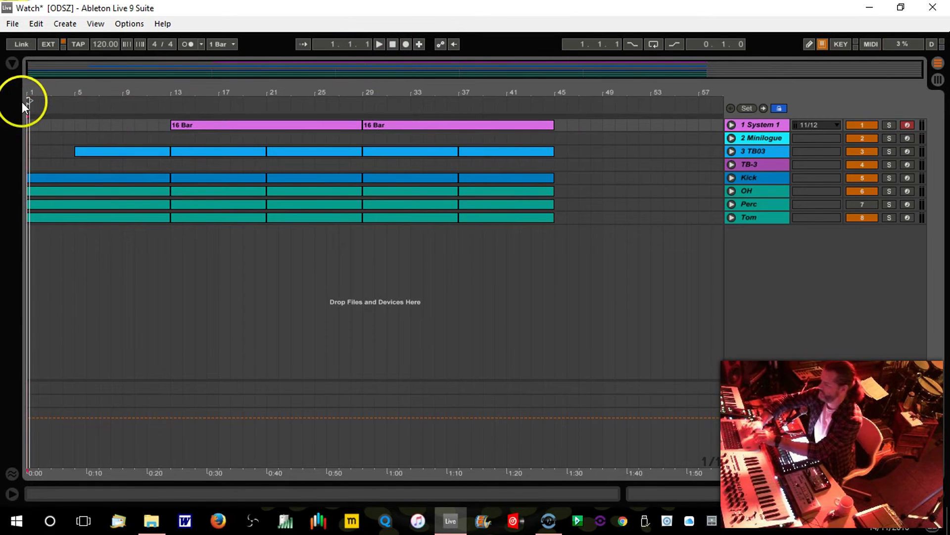
Set the loop region to bars 1–13 and play the arrangement from bar 1
mouse_move(29, 99)
mouse_down()
mouse_move(183, 109)
mouse_move(174, 114)
mouse_up()
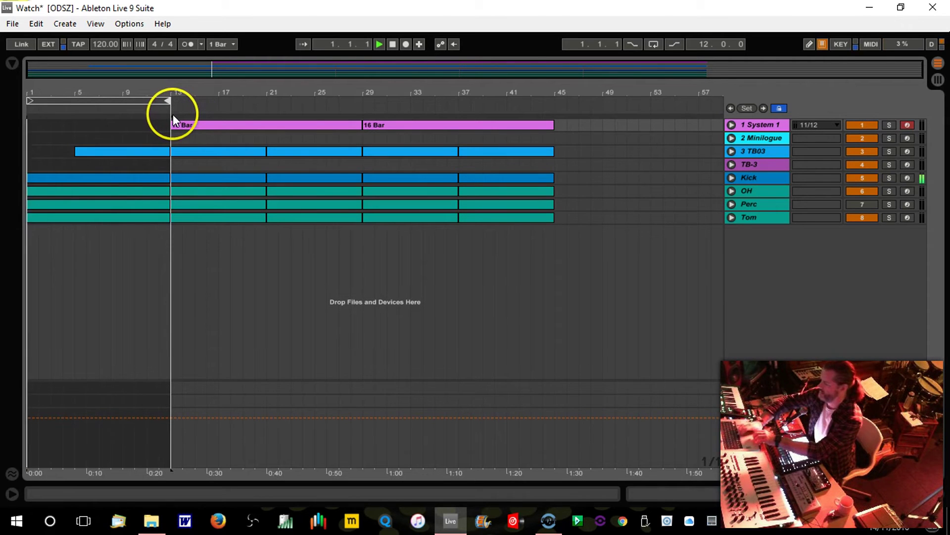
key(space)
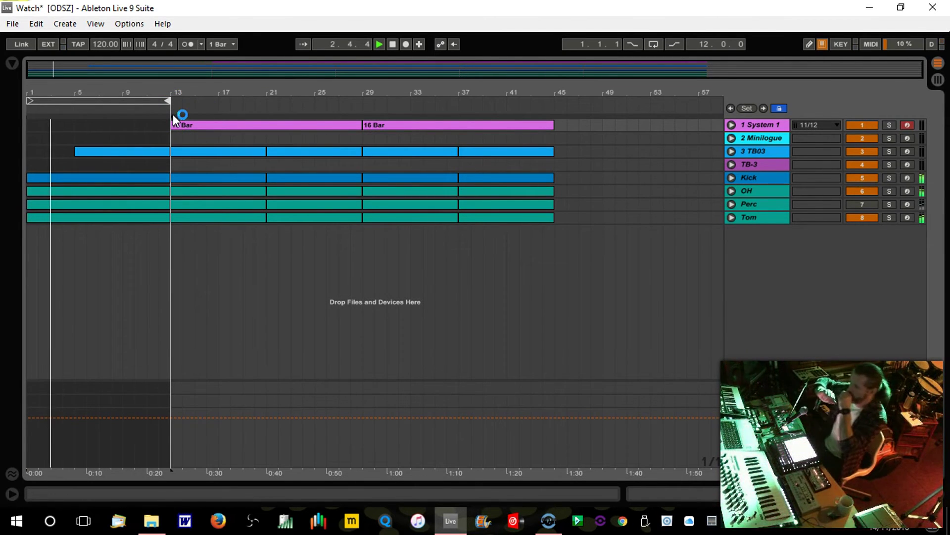
Show the OH track's devices and examine the Decay control in its Kit-808 Classic rack
double_click(770, 193)
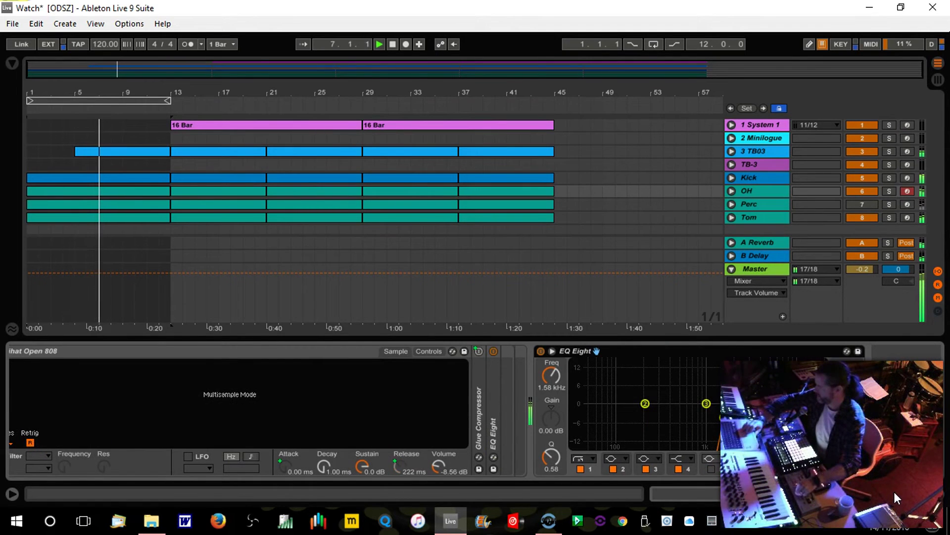
drag(895, 492, 839, 491)
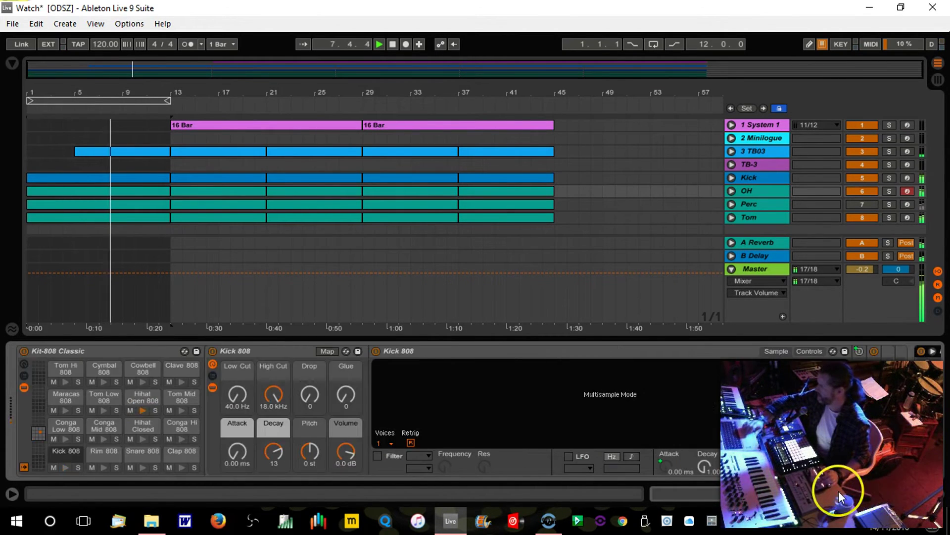
click(765, 190)
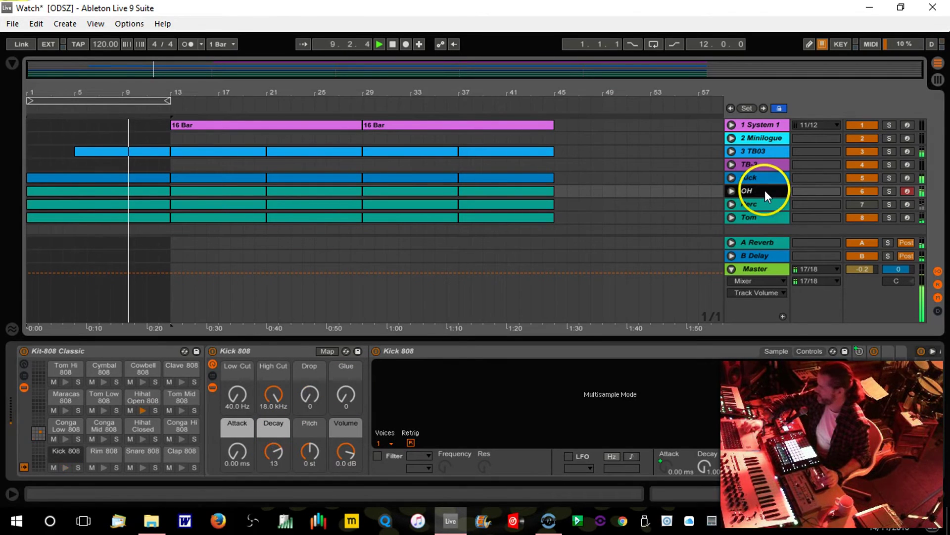
click(276, 450)
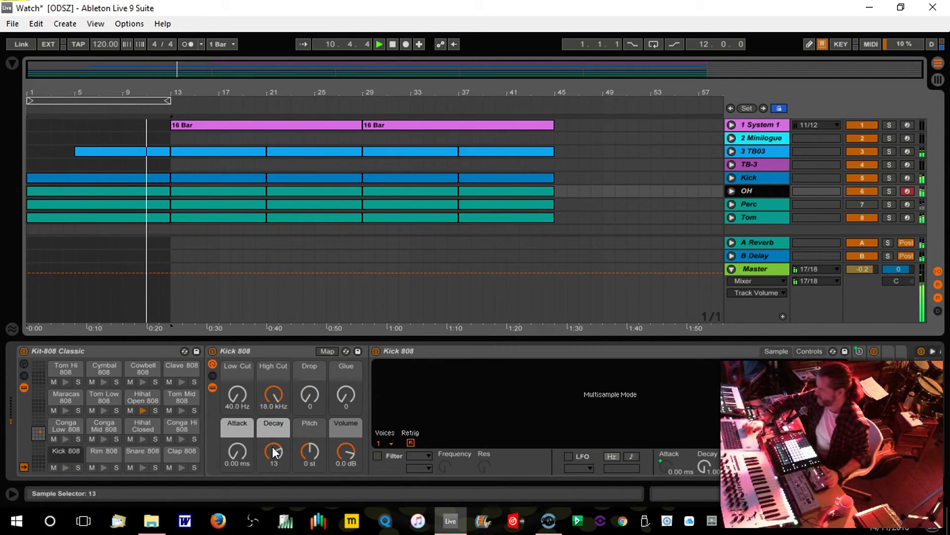
Unfold the OH track and set its MIDI input to No Input
click(732, 191)
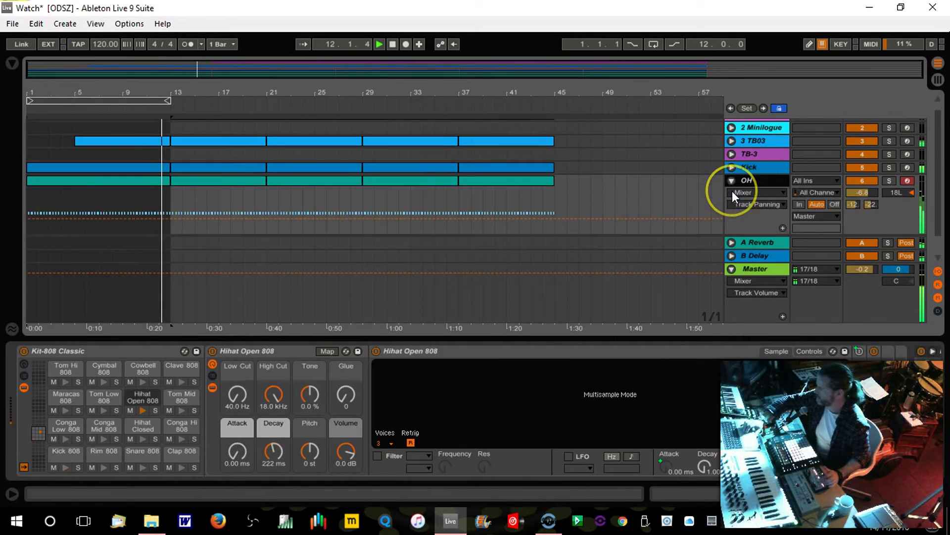
click(837, 191)
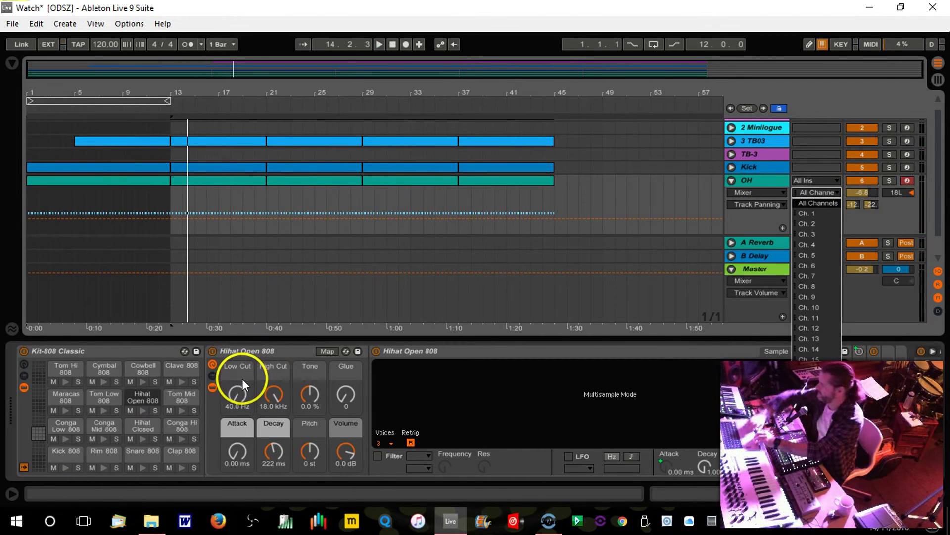
click(839, 180)
click(838, 179)
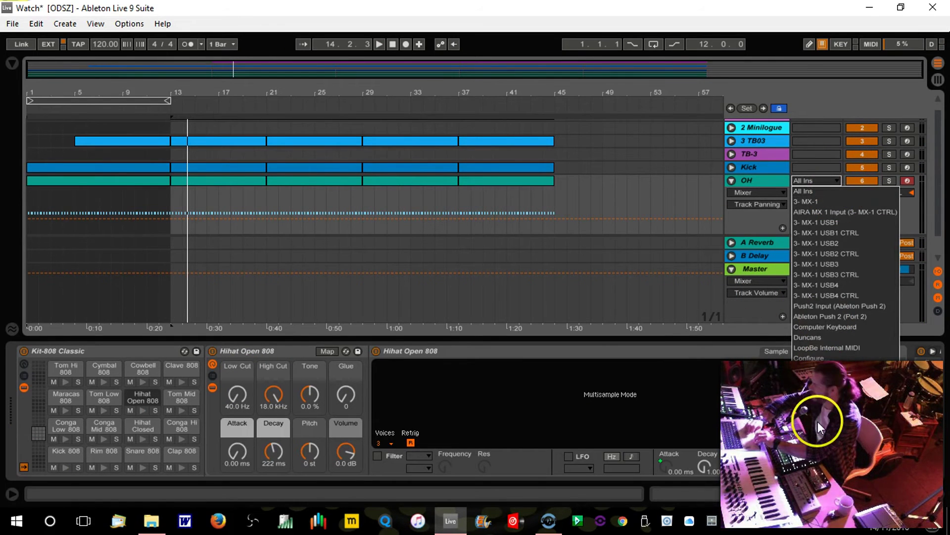
click(815, 447)
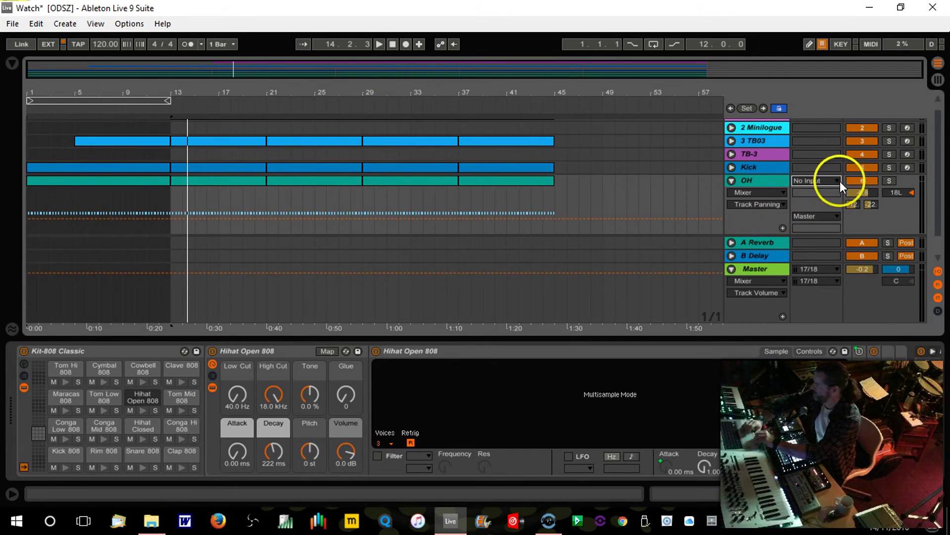
Set the Kick track's MIDI input to No Input and fold the Kick and OH tracks
click(732, 167)
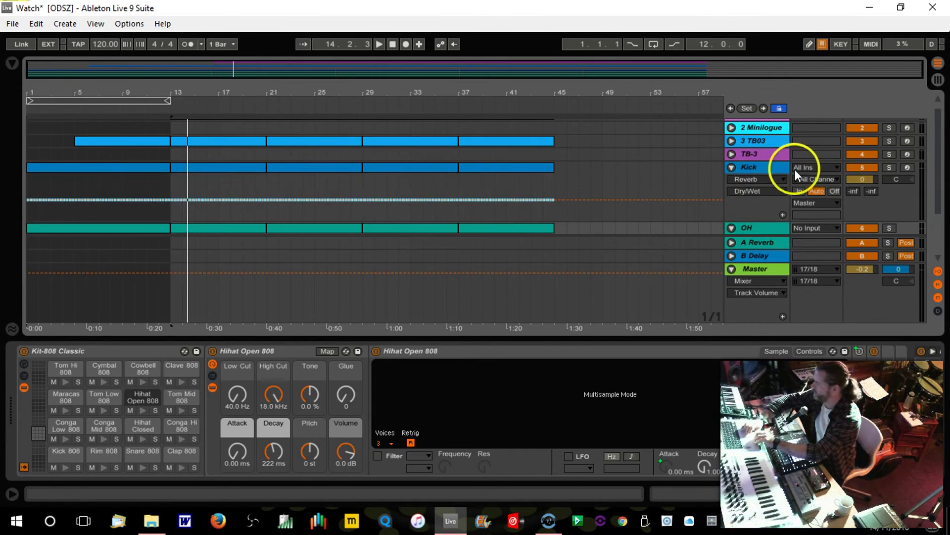
click(837, 167)
click(826, 432)
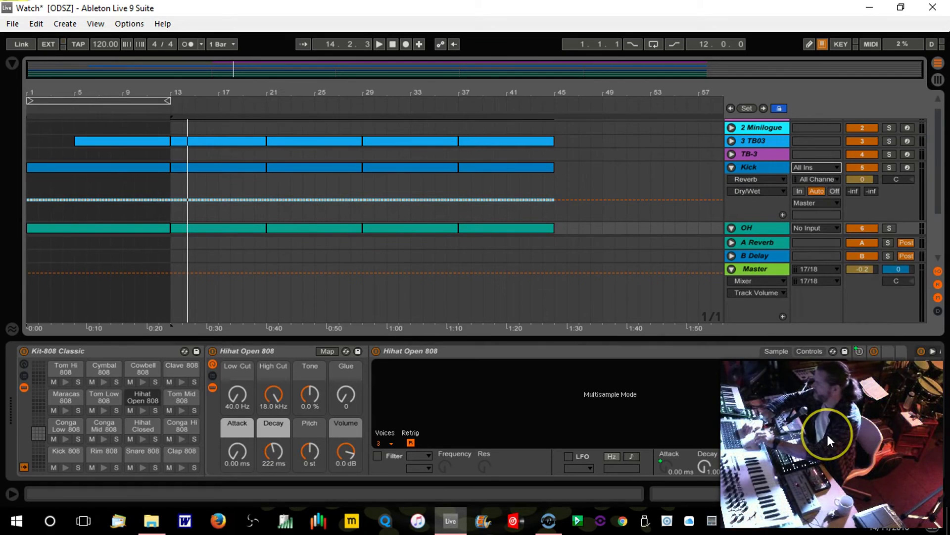
click(732, 167)
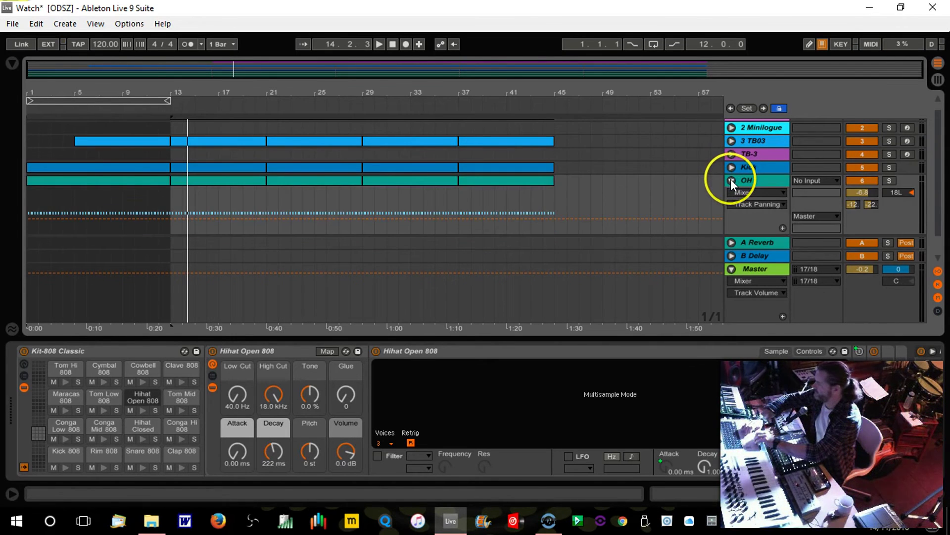
click(731, 179)
click(729, 190)
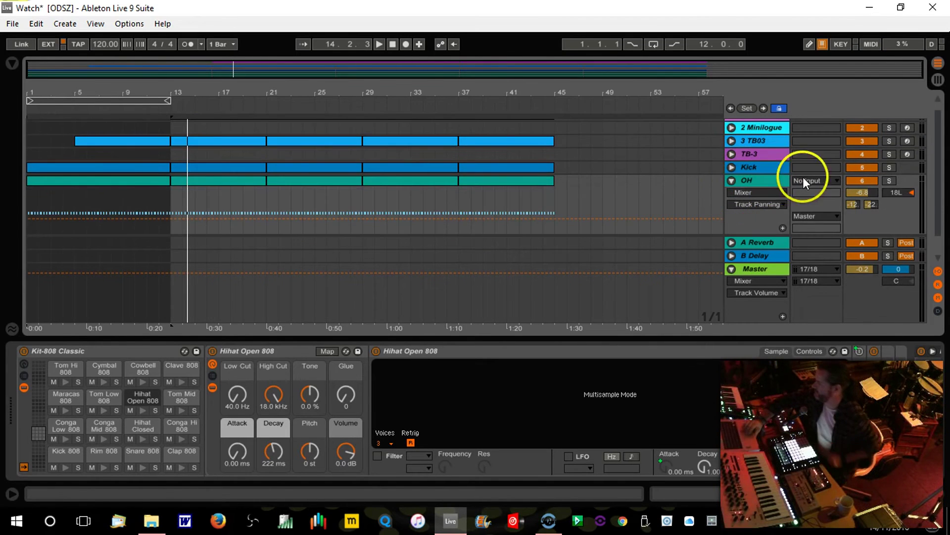
click(731, 180)
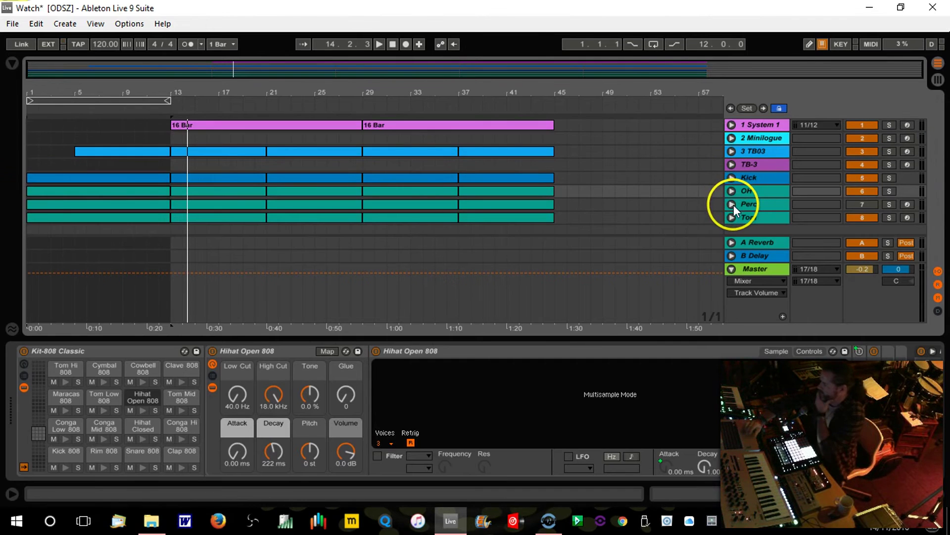
Set the Perc track's MIDI input to No Input and fold the track again
click(732, 205)
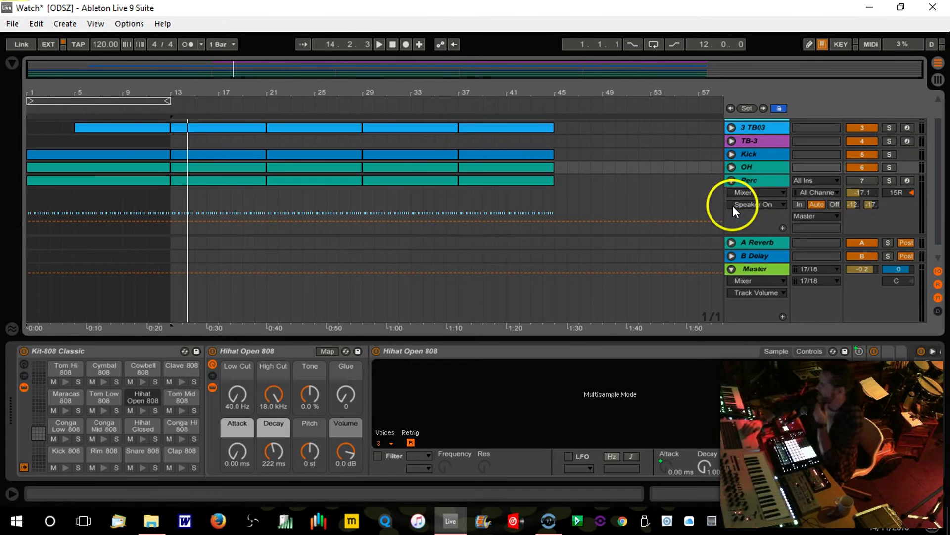
click(839, 179)
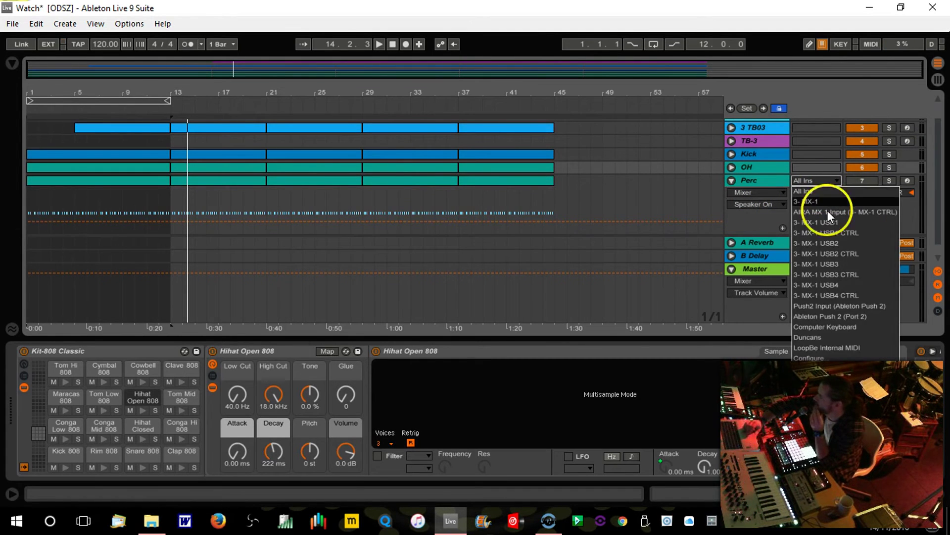
click(816, 437)
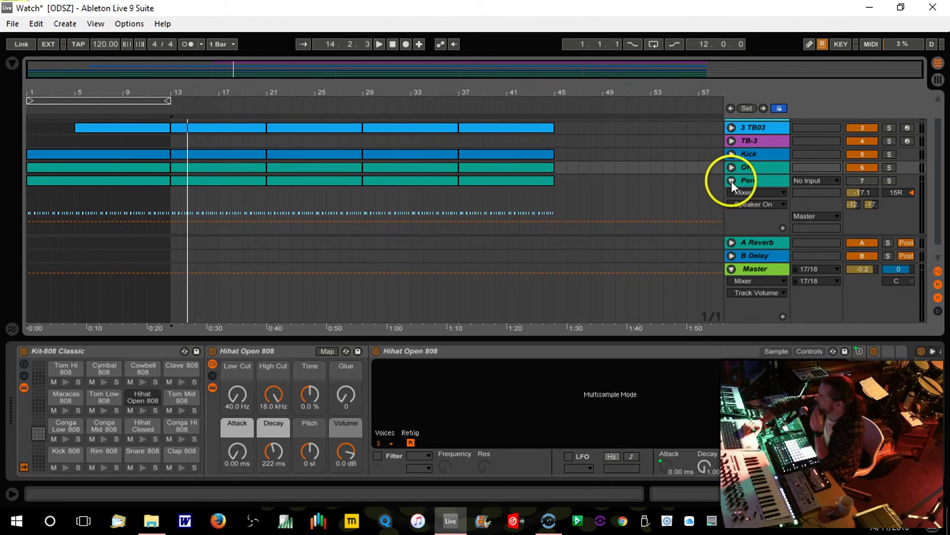
click(732, 181)
Set the Tom track's MIDI input to No Input and fold the track again
click(731, 218)
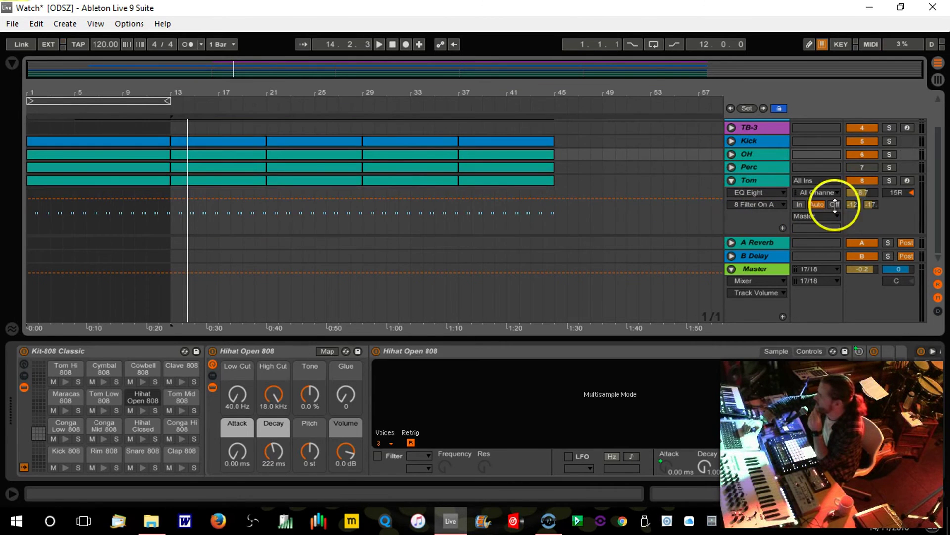
click(837, 181)
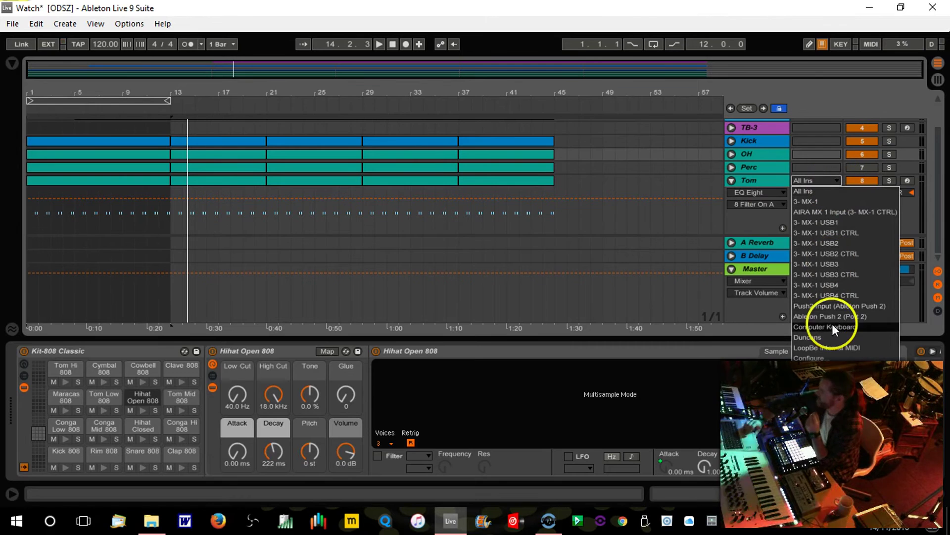
click(821, 447)
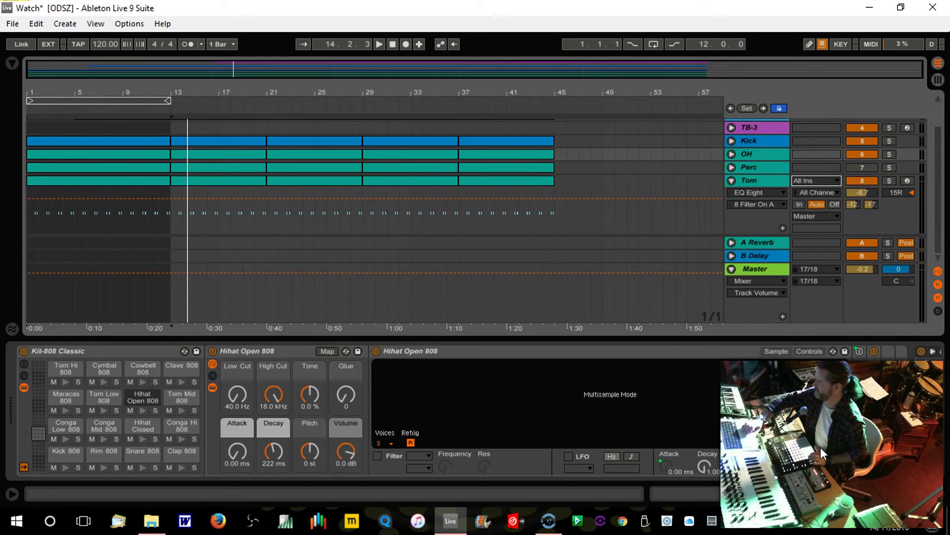
click(732, 180)
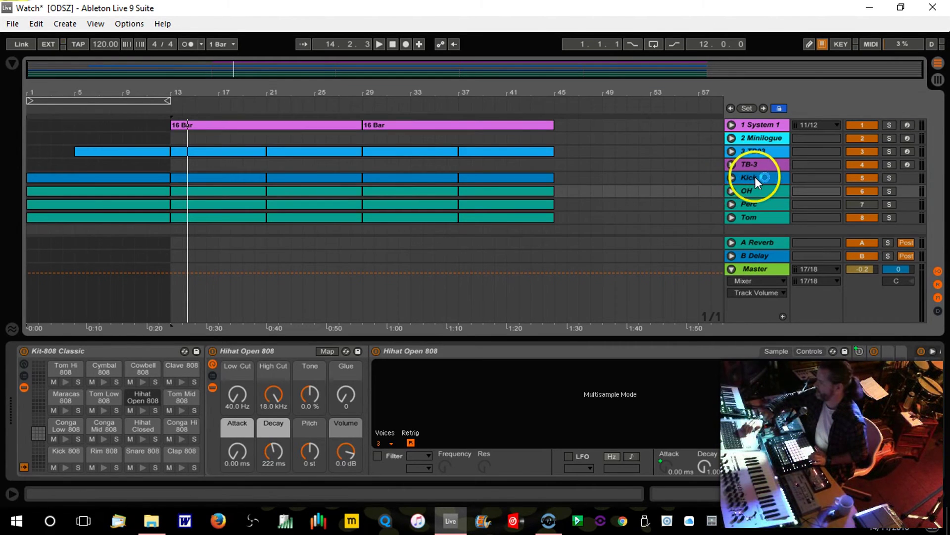
Play from bar 1 and shorten the Hihat Open 808's Decay to 104 ms
key(space)
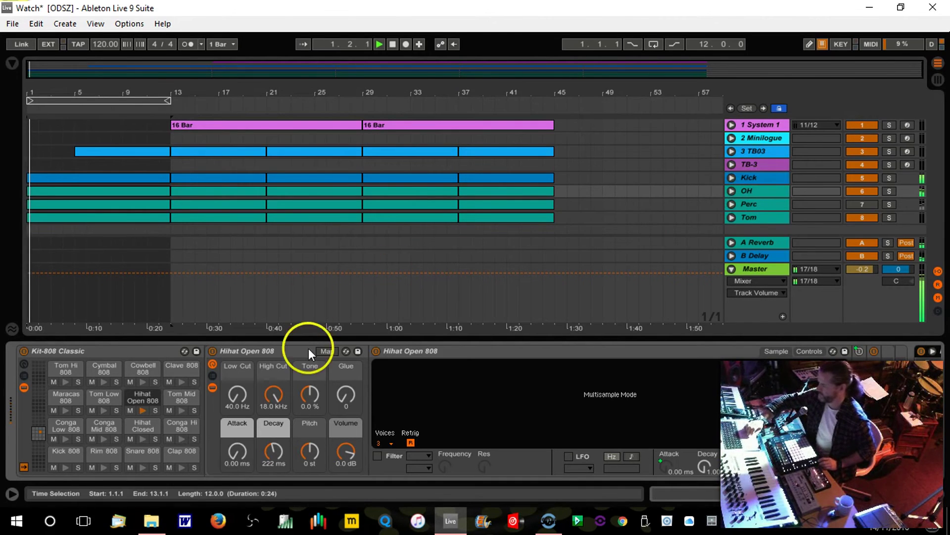
mouse_move(276, 435)
mouse_down()
mouse_move(270, 452)
mouse_move(270, 444)
mouse_up()
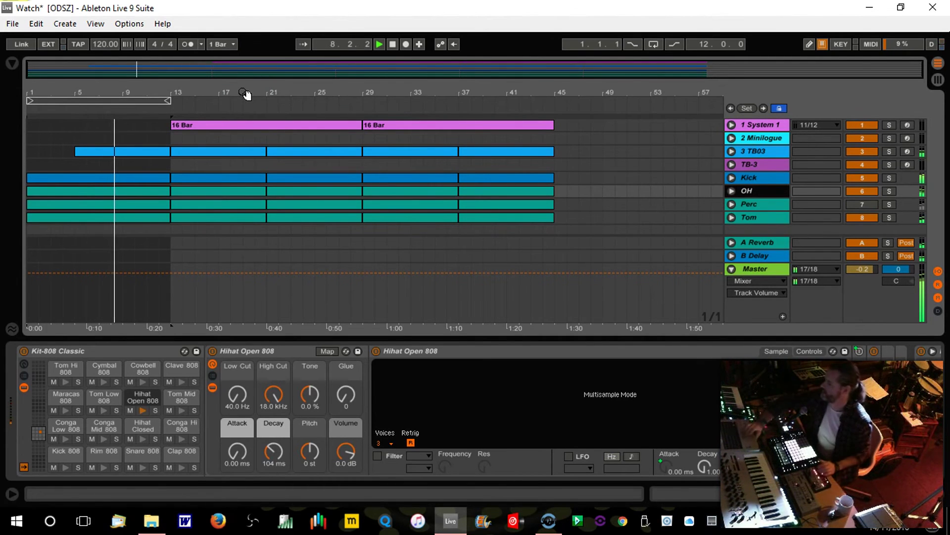
Unfold the TB03 track and set its track volume to -3.2 dB during playback
click(732, 151)
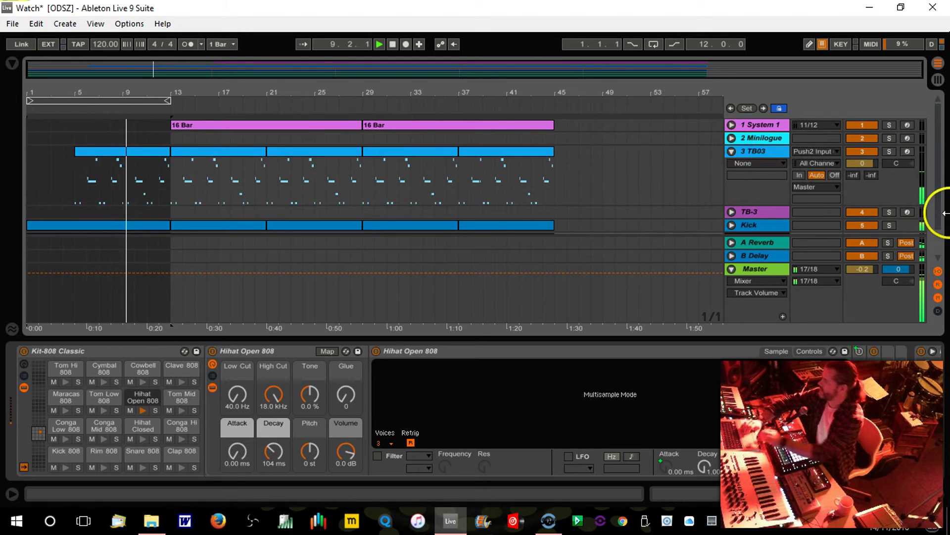
drag(860, 163, 859, 165)
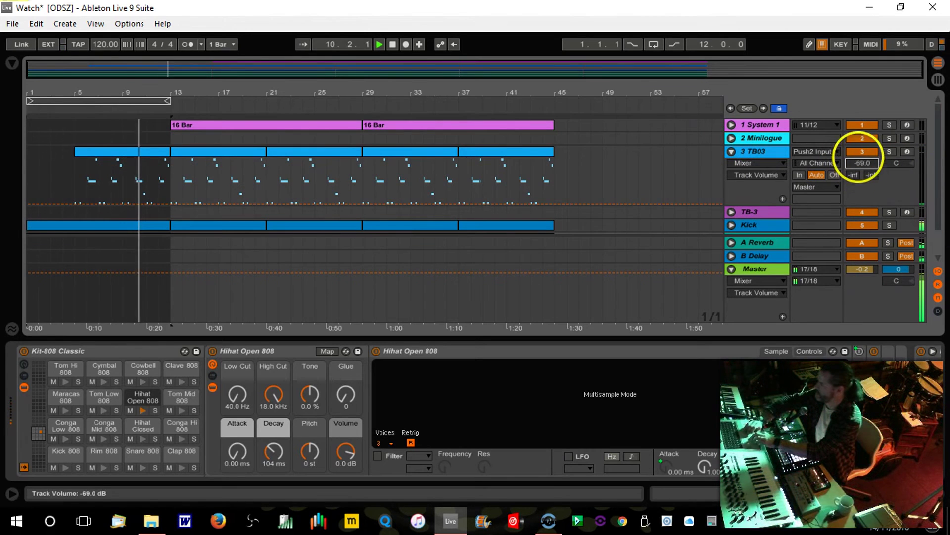
click(862, 157)
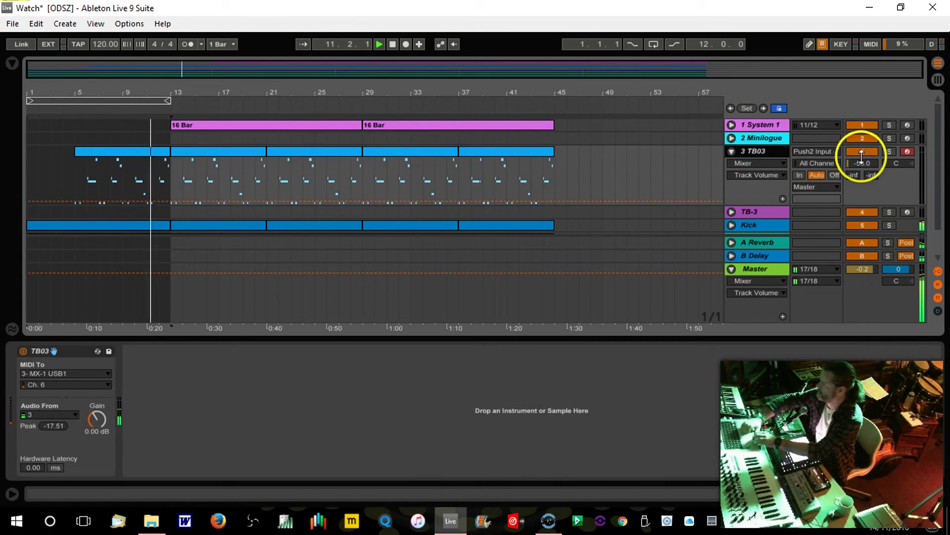
drag(865, 163, 864, 145)
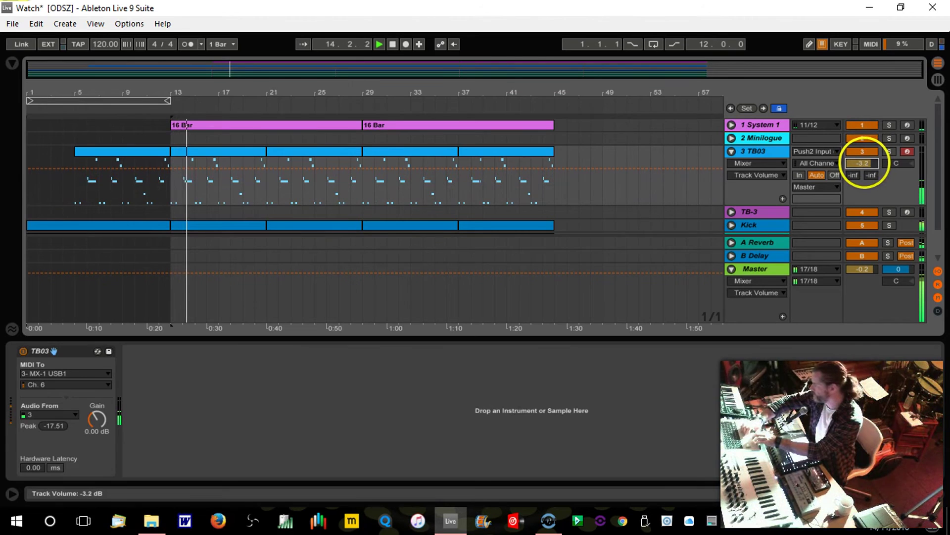
Raise the TB03 track volume to -0.1 dB during playback and fold the track
drag(864, 144, 864, 140)
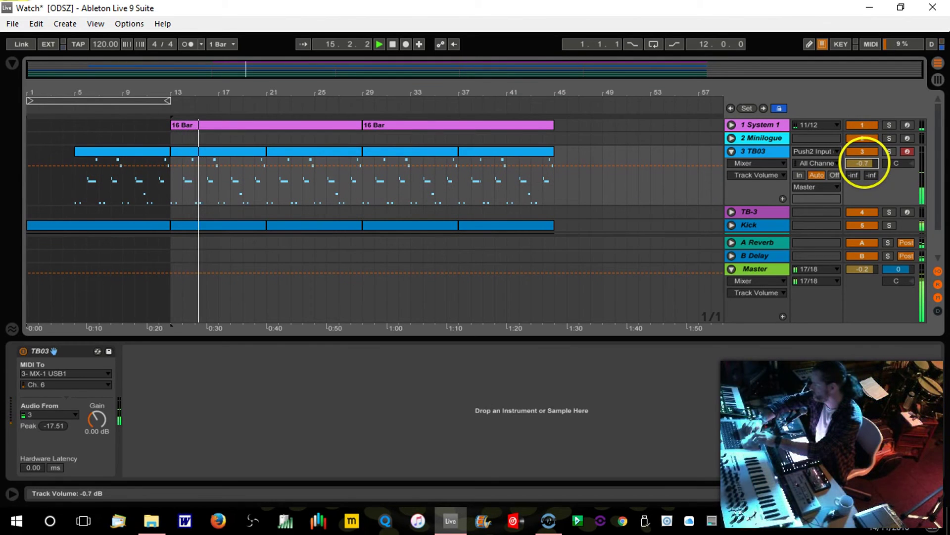
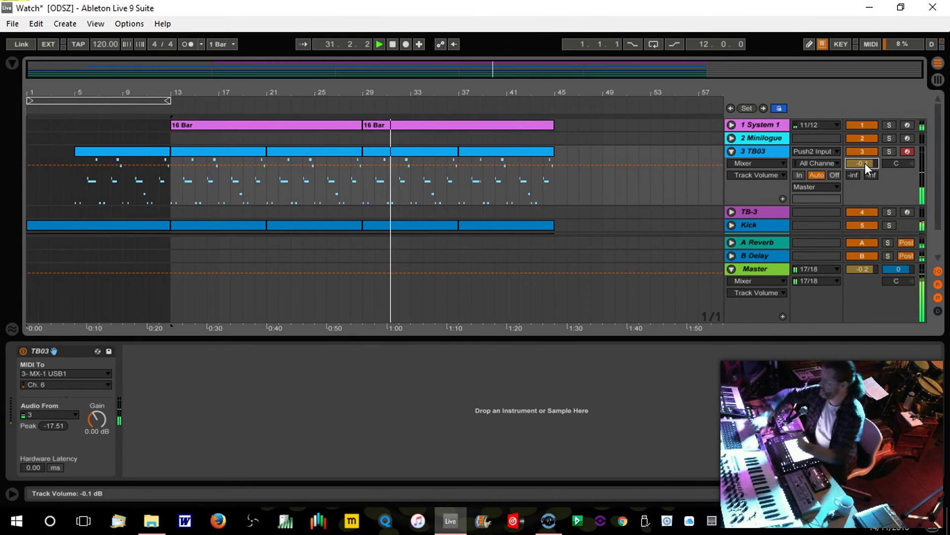
click(732, 151)
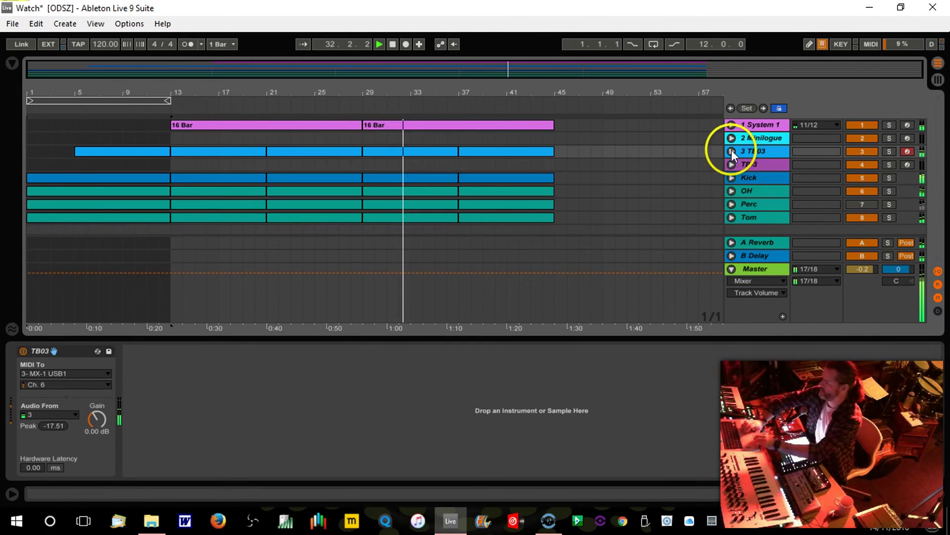
Switch the Perc track on and set its Clave 808 Pitch to -18 st while replaying the section from around bar 13
click(857, 206)
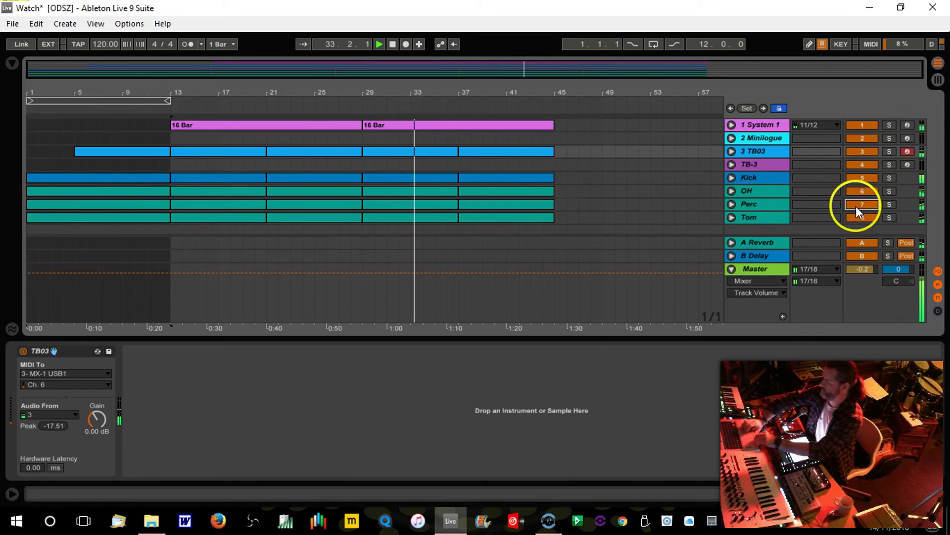
click(746, 206)
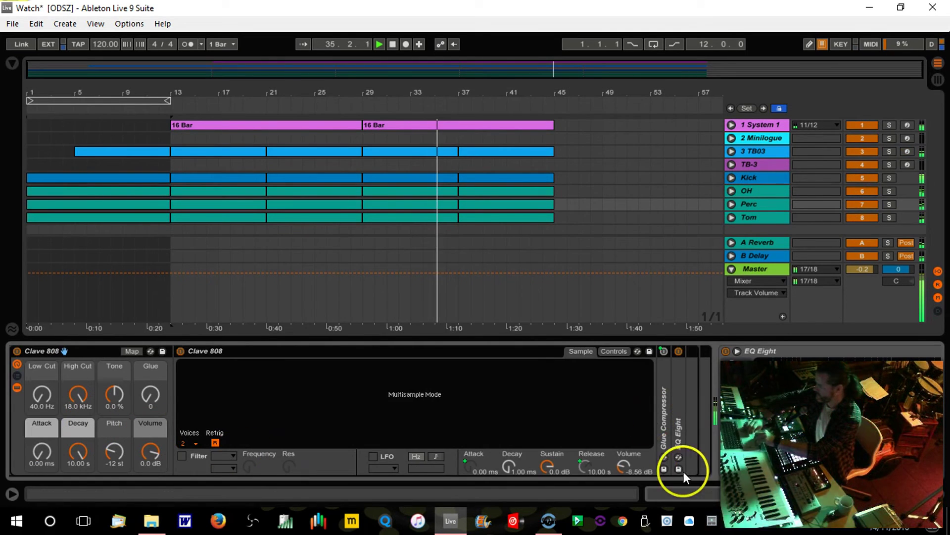
drag(113, 454, 112, 444)
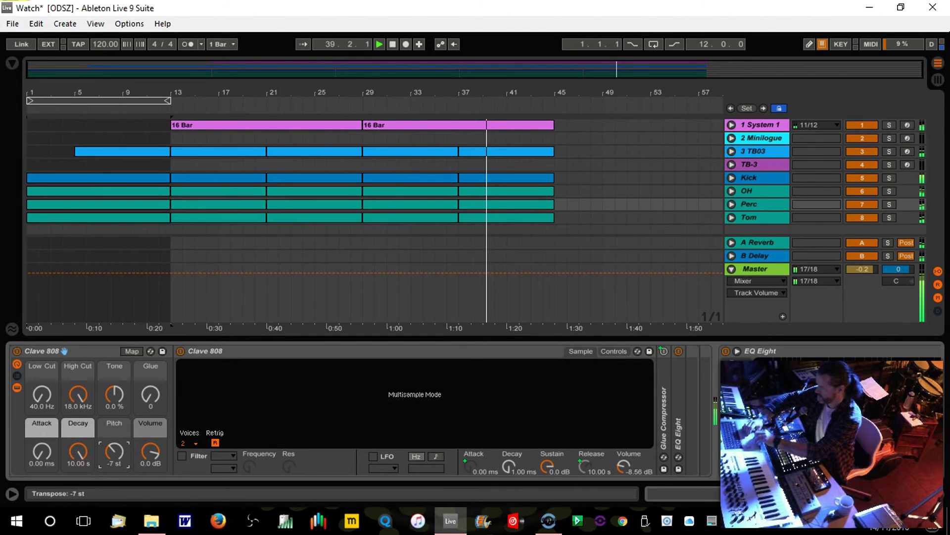
click(186, 129)
click(197, 100)
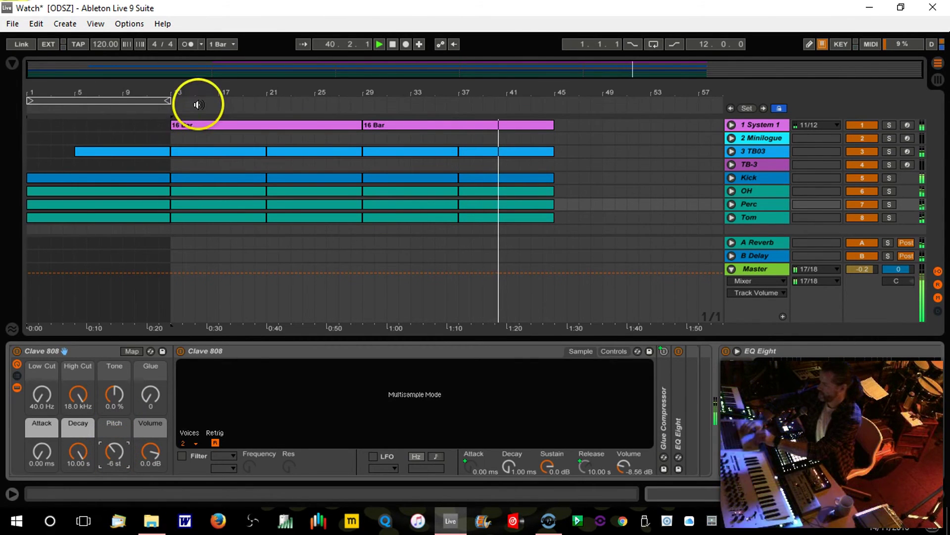
click(66, 376)
drag(114, 459, 113, 468)
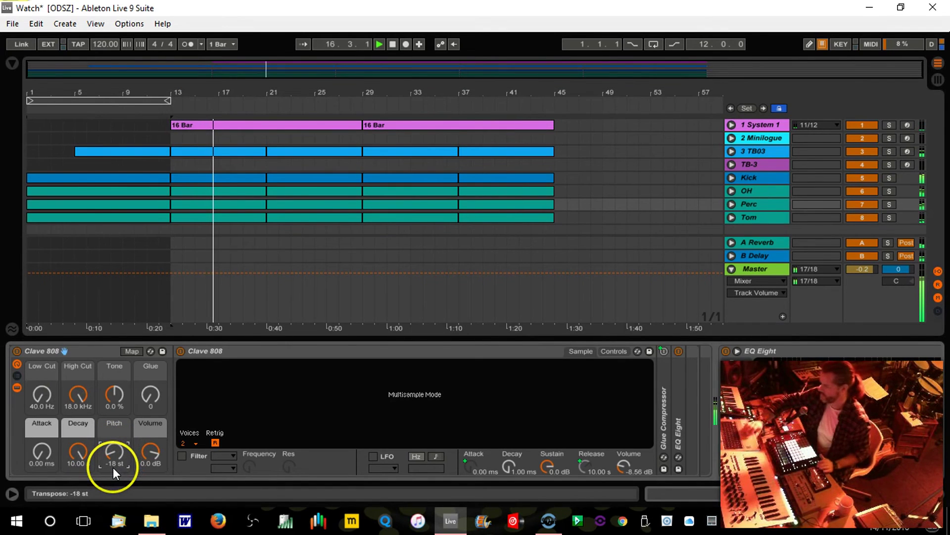
Unfold the Perc track, set its volume to -20.1 dB and its B-Delay send to about -11 dB, and fold it again
click(732, 191)
click(732, 181)
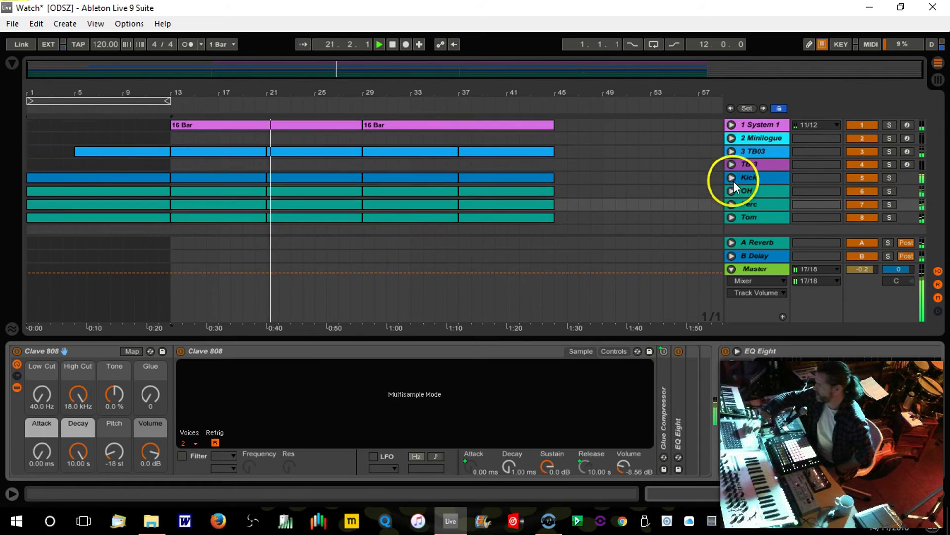
click(731, 204)
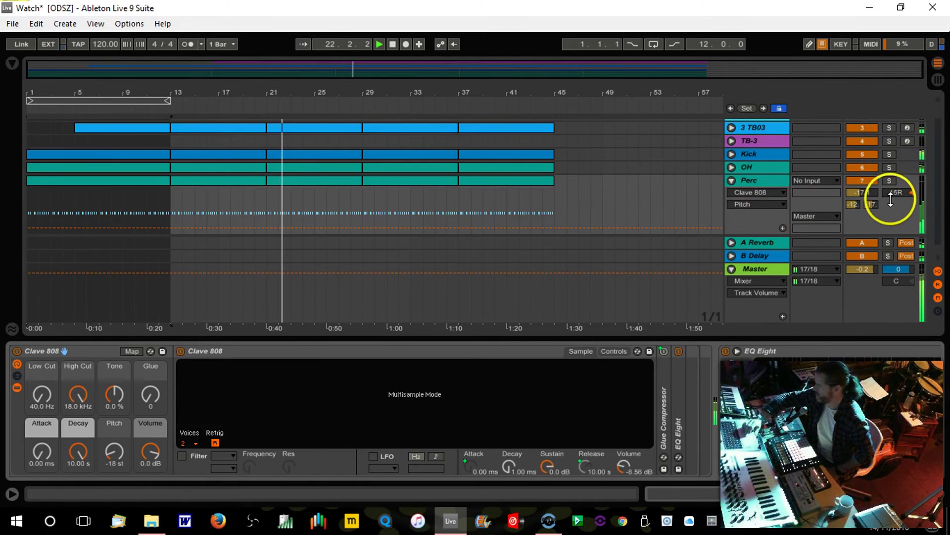
drag(869, 195, 874, 206)
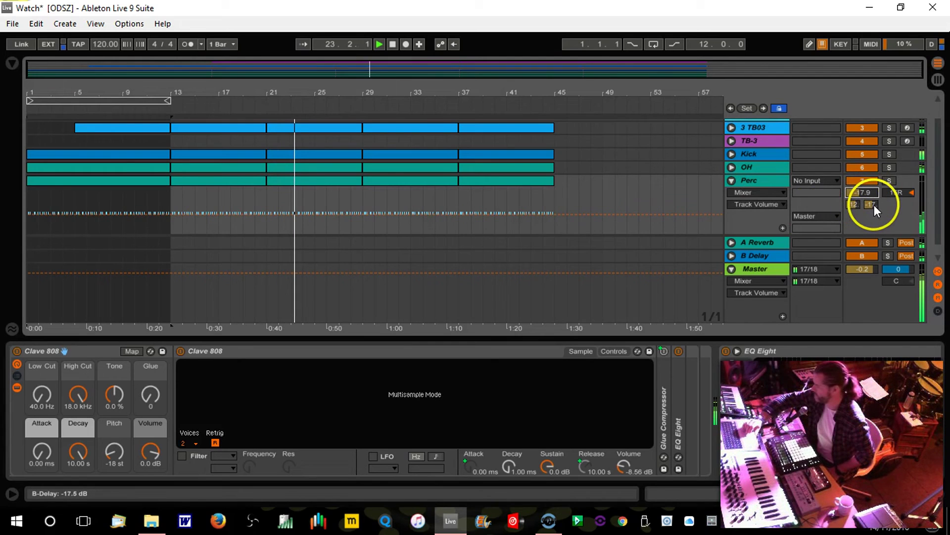
click(866, 192)
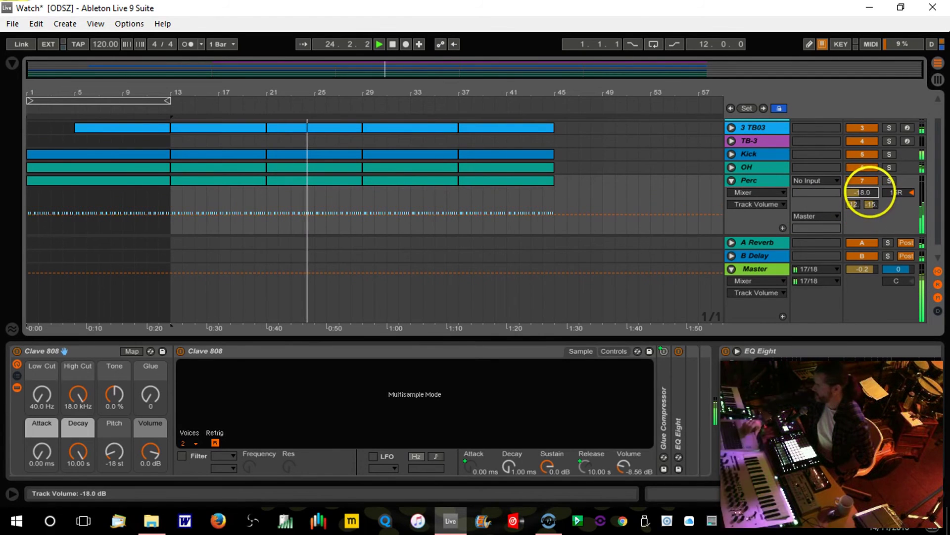
drag(866, 192, 872, 208)
click(870, 205)
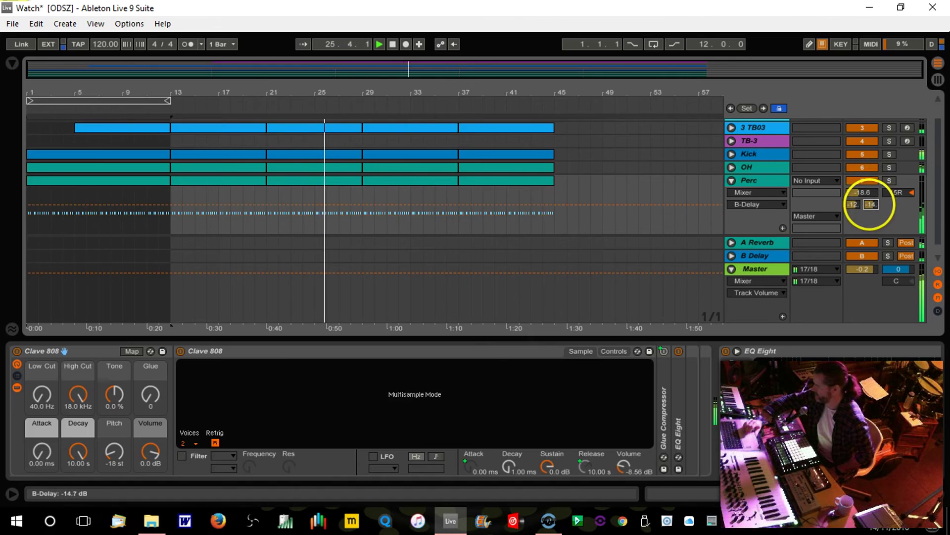
click(864, 192)
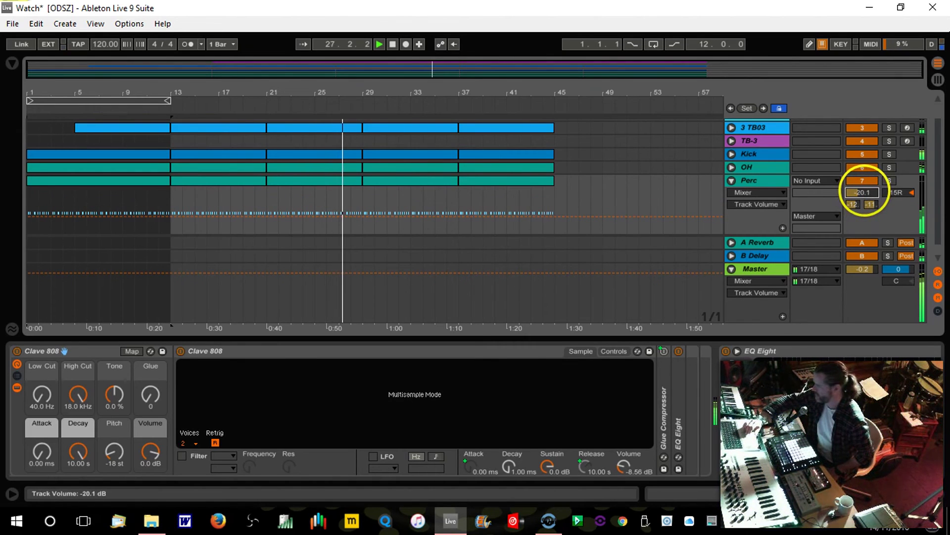
click(730, 180)
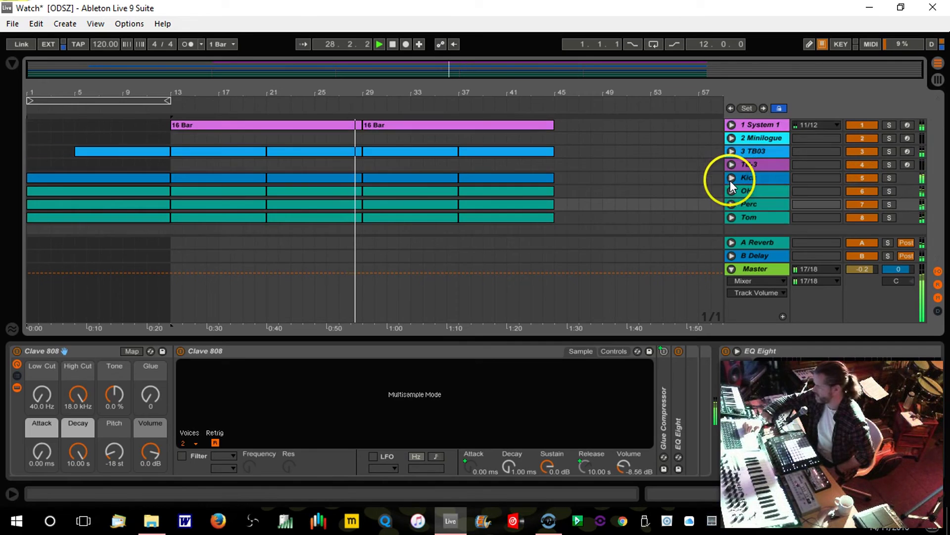
Hide the device view and set the Kick track volume to 1.6 dB, leaving the track folded
click(942, 504)
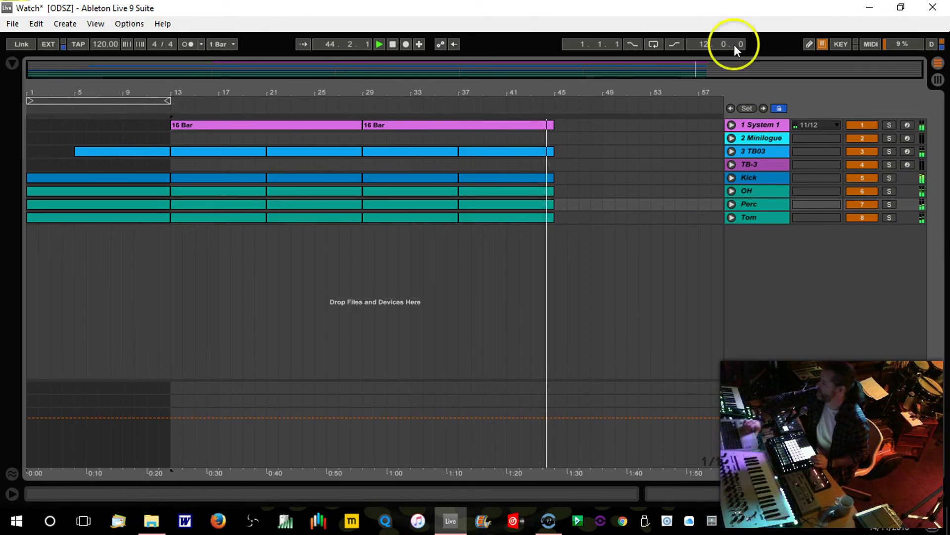
click(733, 179)
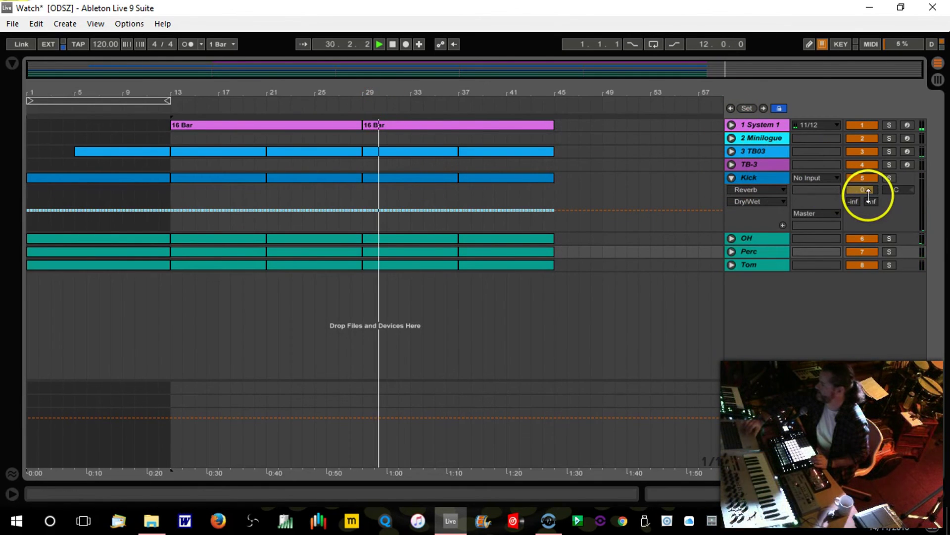
drag(868, 192, 868, 187)
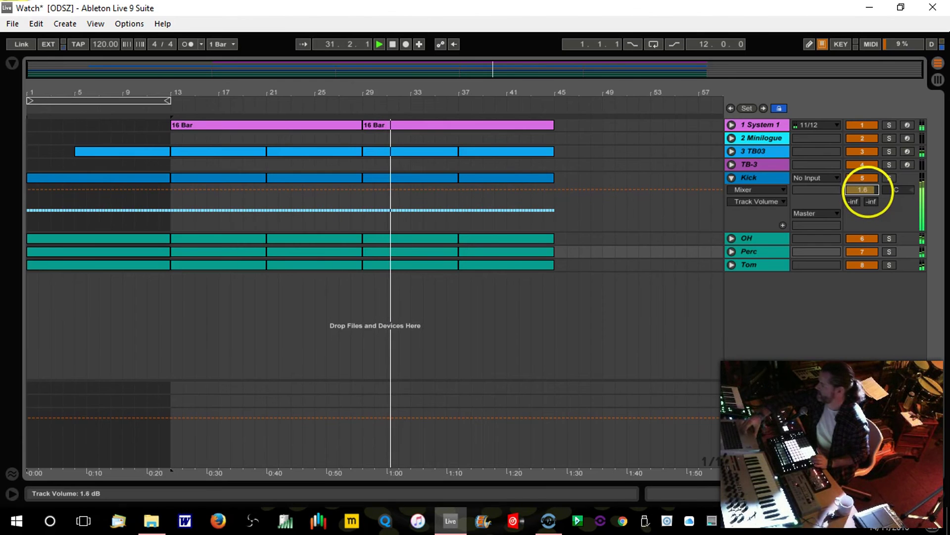
click(732, 177)
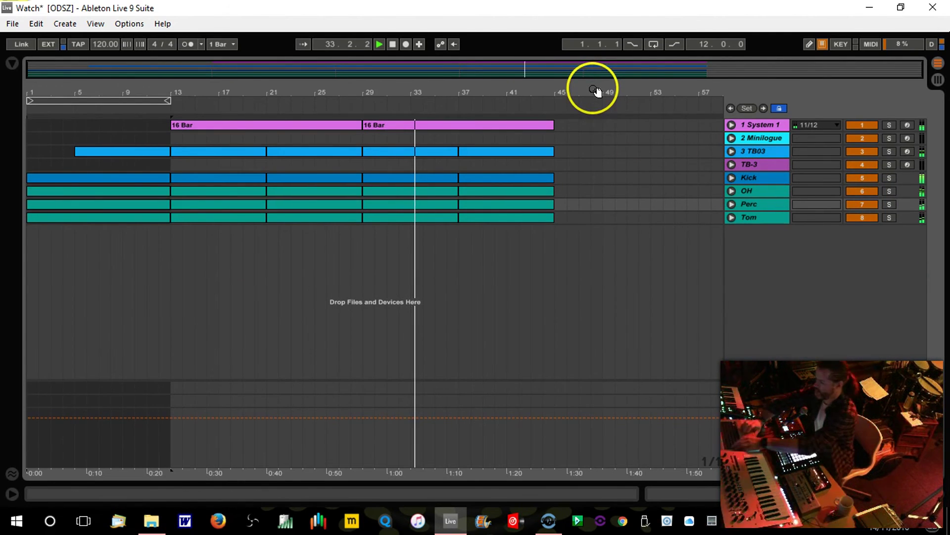
Place the Minilogue session clip at bar 45 of the arrangement and duplicate System 1's last 16 Bar clip to bar 45
key(Tab)
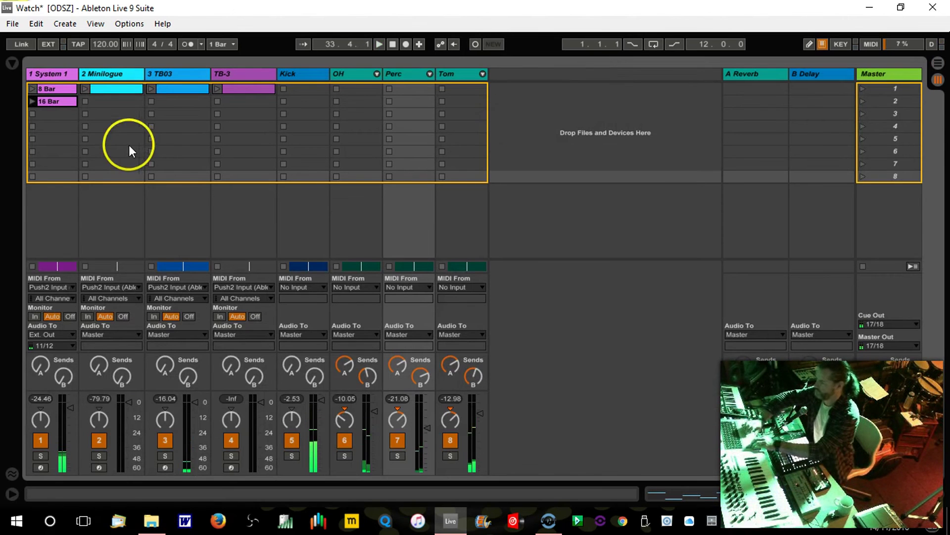
click(110, 90)
key(Tab)
drag(110, 90, 558, 138)
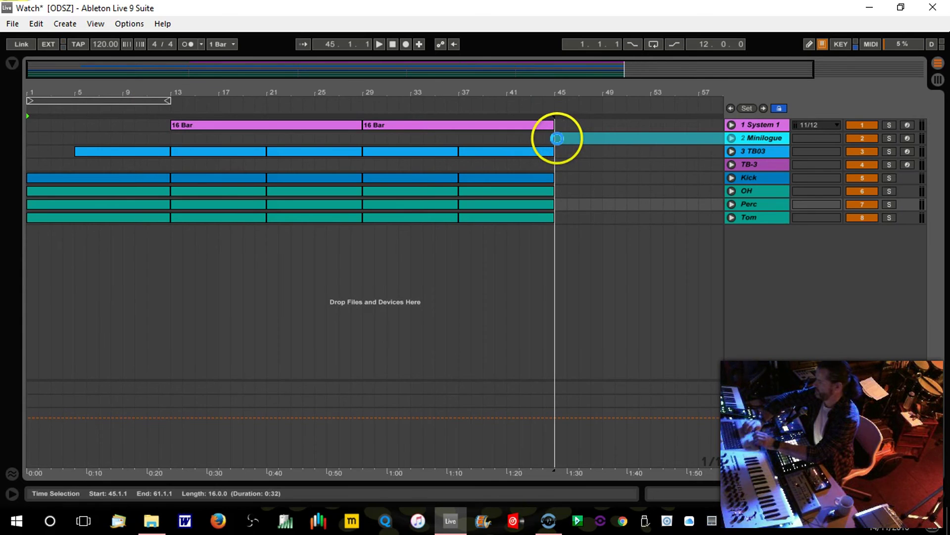
click(526, 125)
key(ctrl+d)
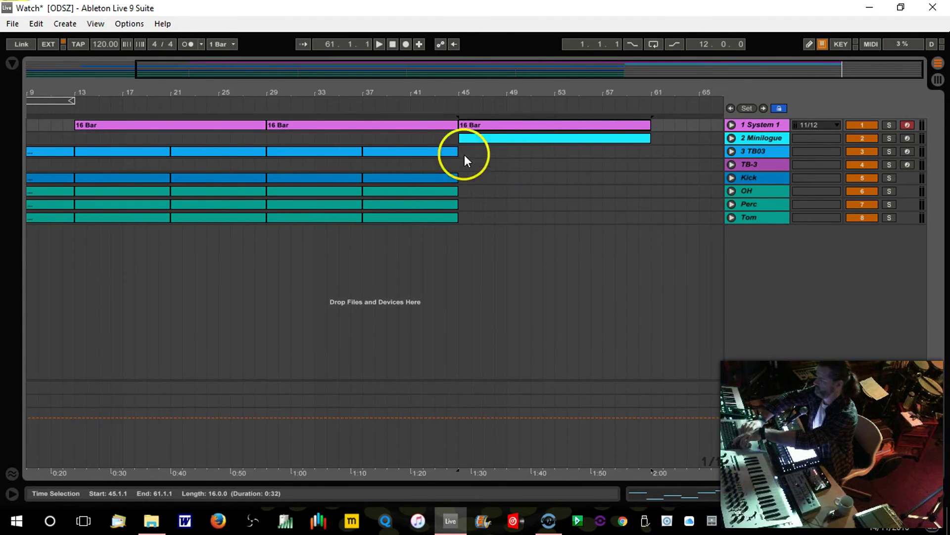
Set the loop region to bars 29–45 and duplicate the TB03, Kick, OH, Perc and Tom clips of those bars to bar 45
drag(46, 99, 456, 101)
click(334, 148)
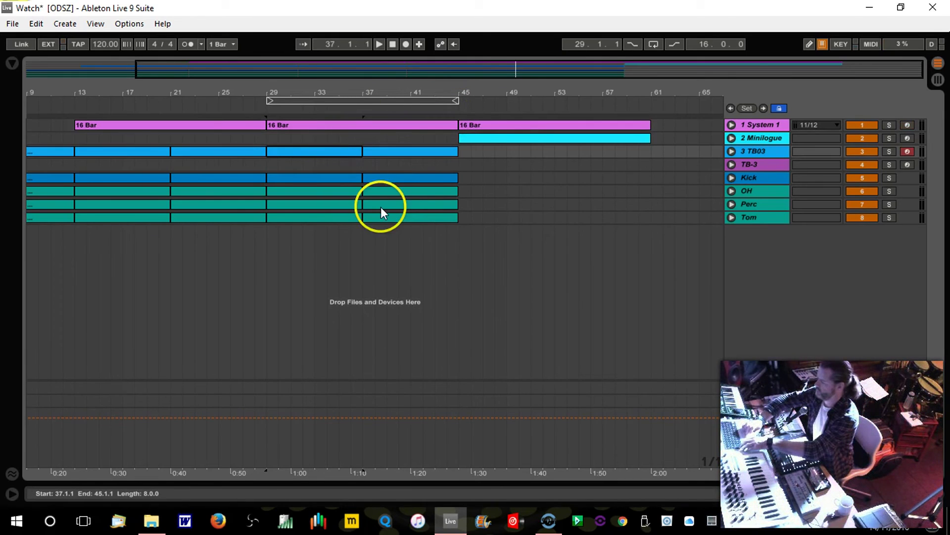
shift+click(406, 216)
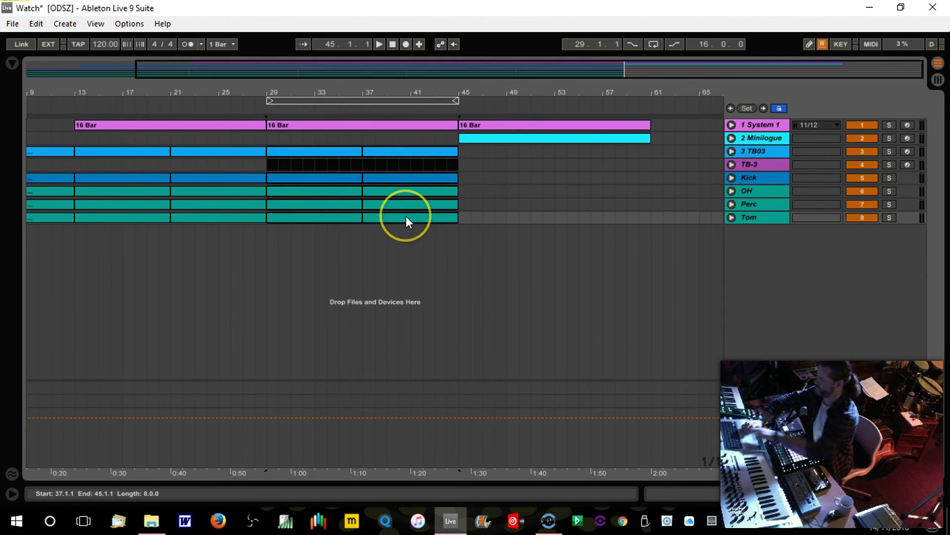
key(ctrl+d)
Play from just before bar 45 and set the Minilogue's A-Reverb send to -16.6 dB and B-Delay send to about -12 dB, leaving the track folded
click(444, 107)
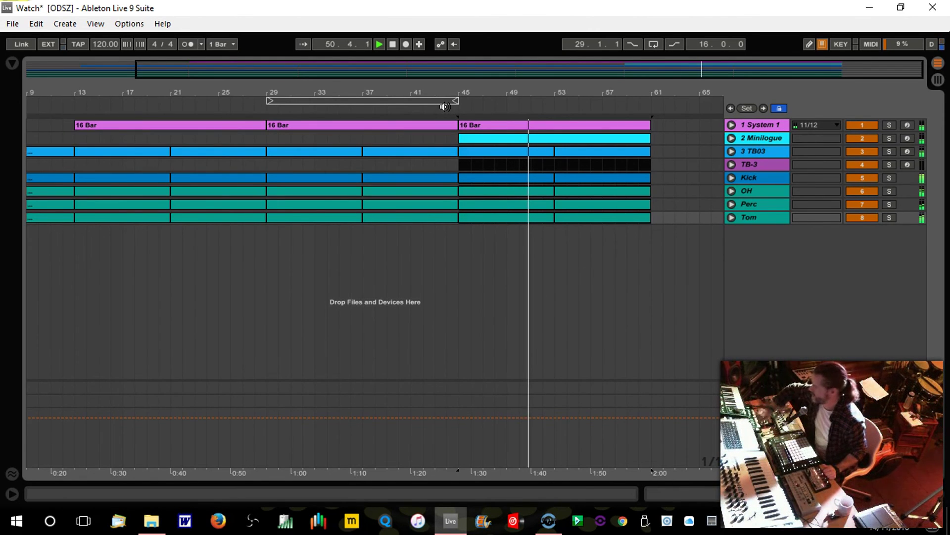
click(731, 138)
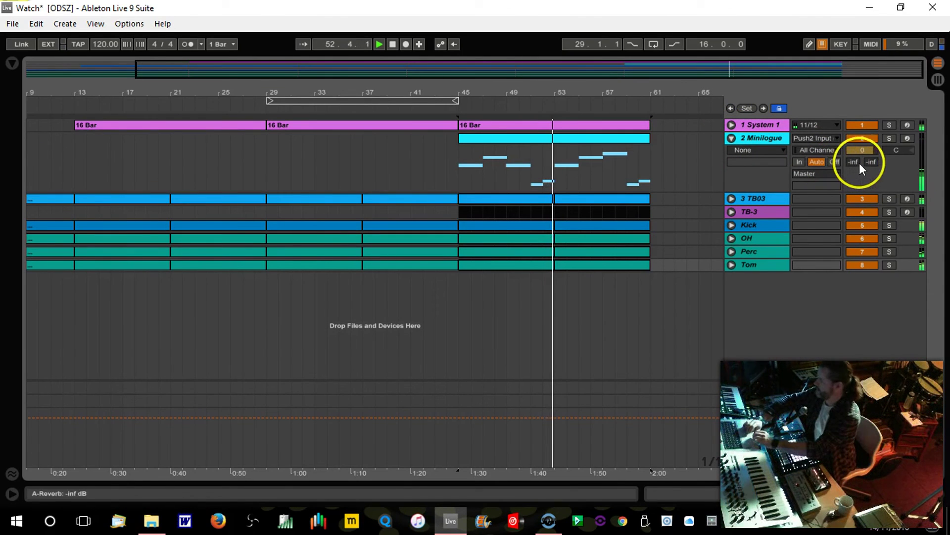
drag(874, 160, 845, 169)
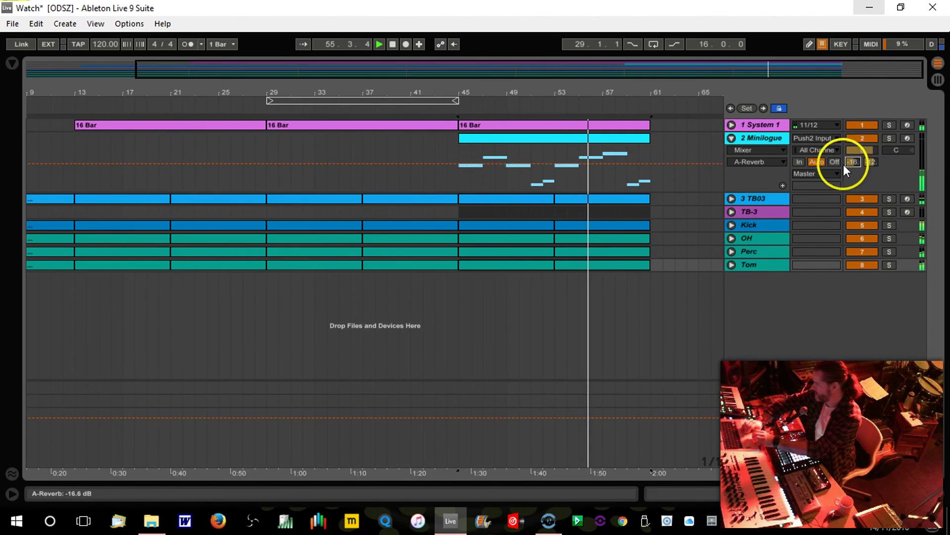
click(732, 138)
Fit the whole arrangement in view and listen back from around bar 27
mouse_move(579, 97)
mouse_down()
mouse_move(577, 89)
mouse_move(597, 94)
mouse_up()
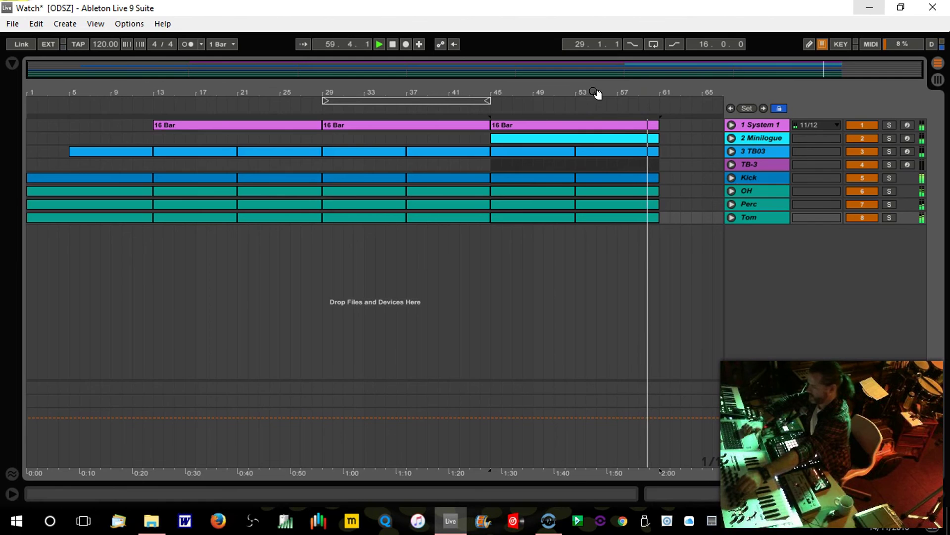
drag(597, 94, 396, 59)
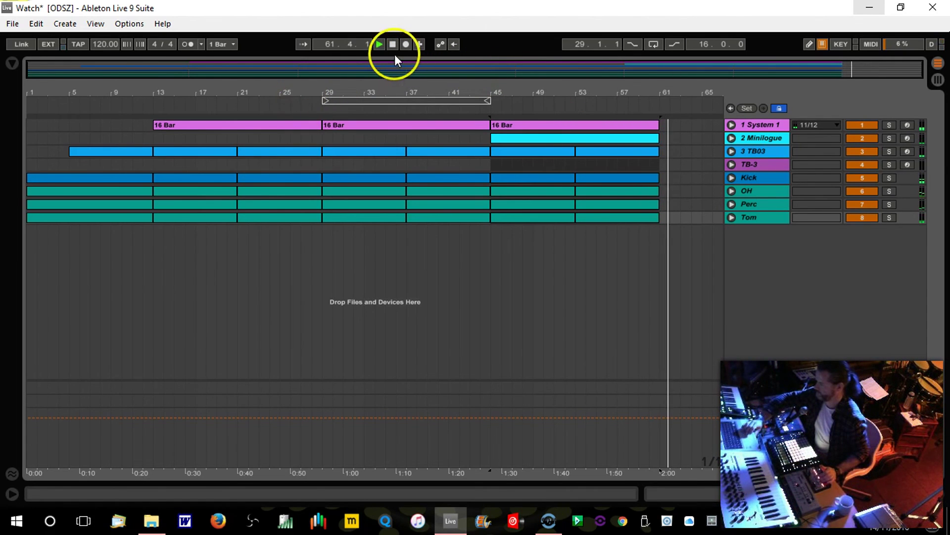
click(304, 99)
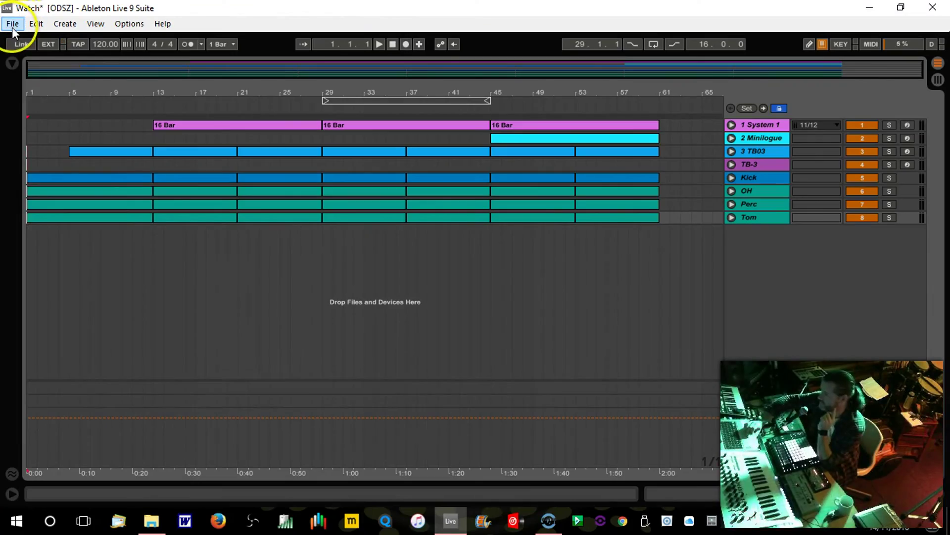
Save the current Live Set under its existing name
click(12, 25)
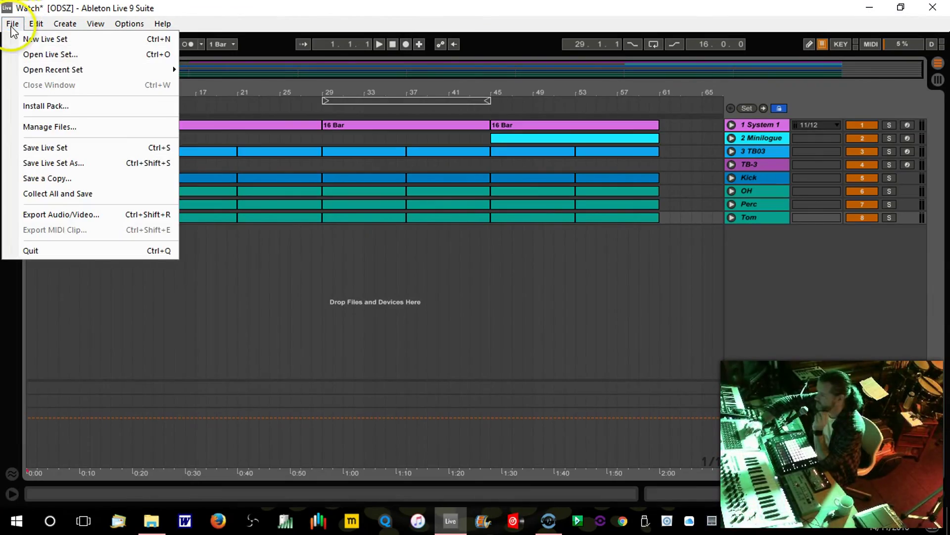
click(55, 148)
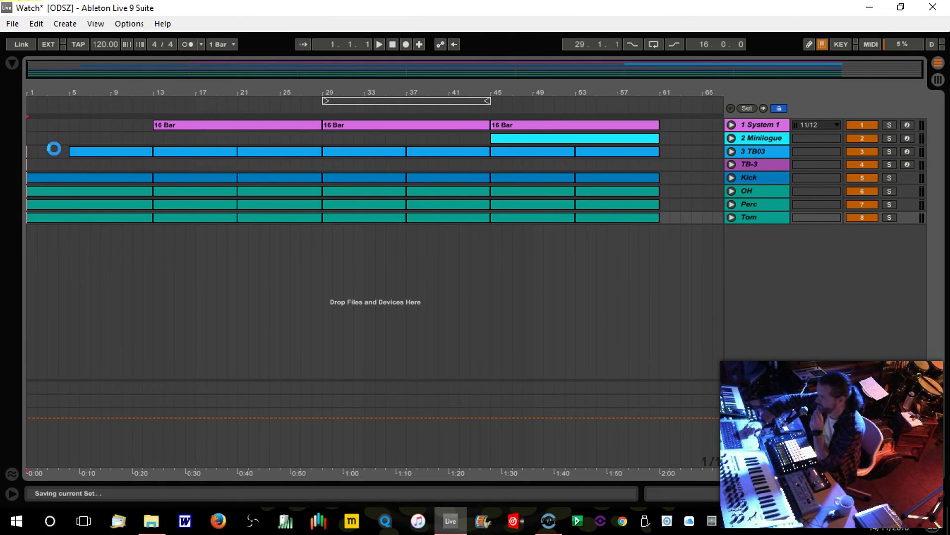
click(175, 93)
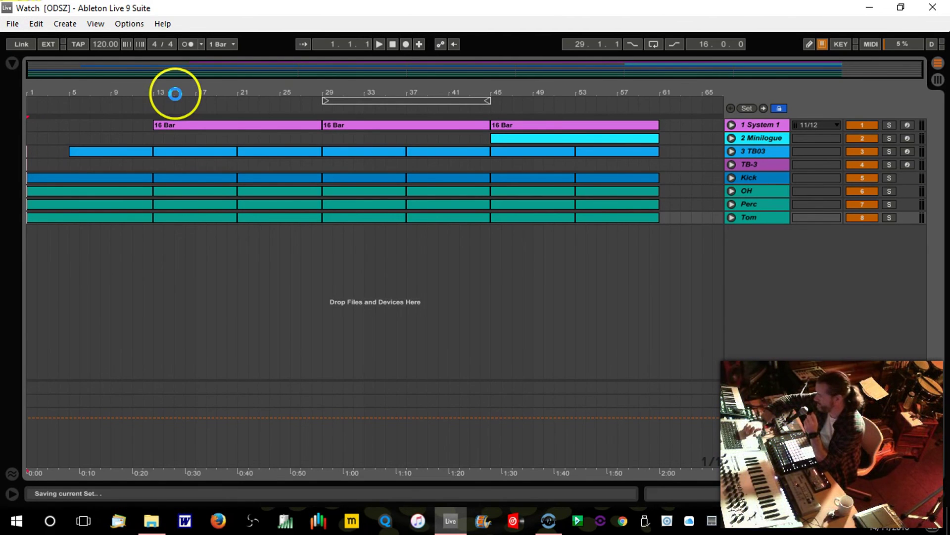
click(397, 9)
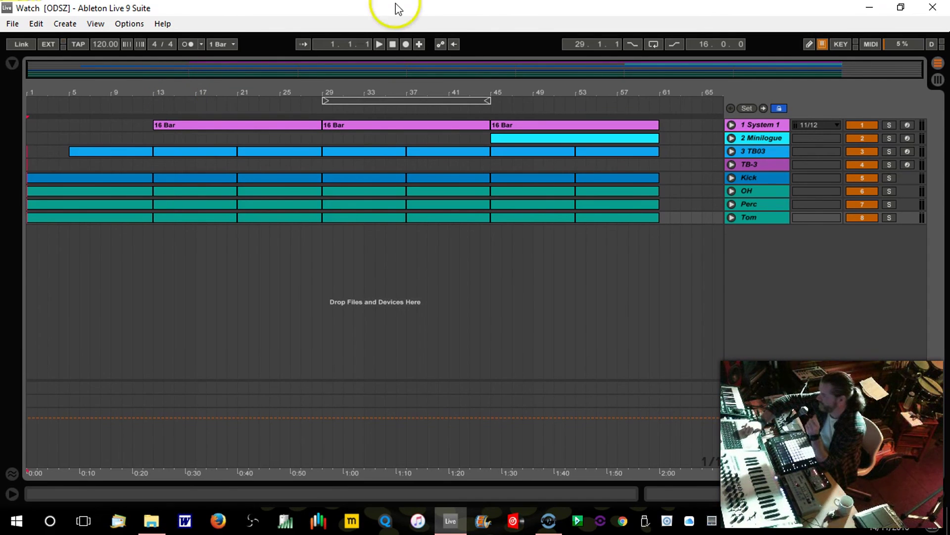